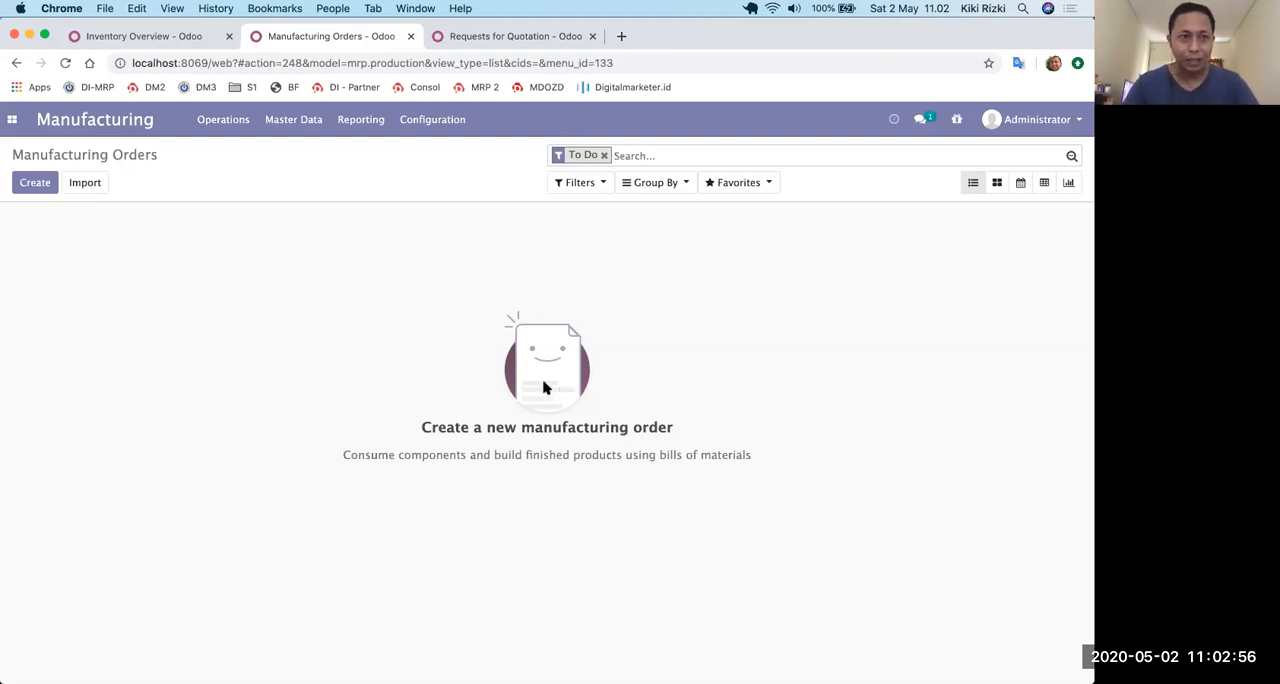
Examine the purchase requests for quotation and the pending operations in the Inventory overview.
click(12, 119)
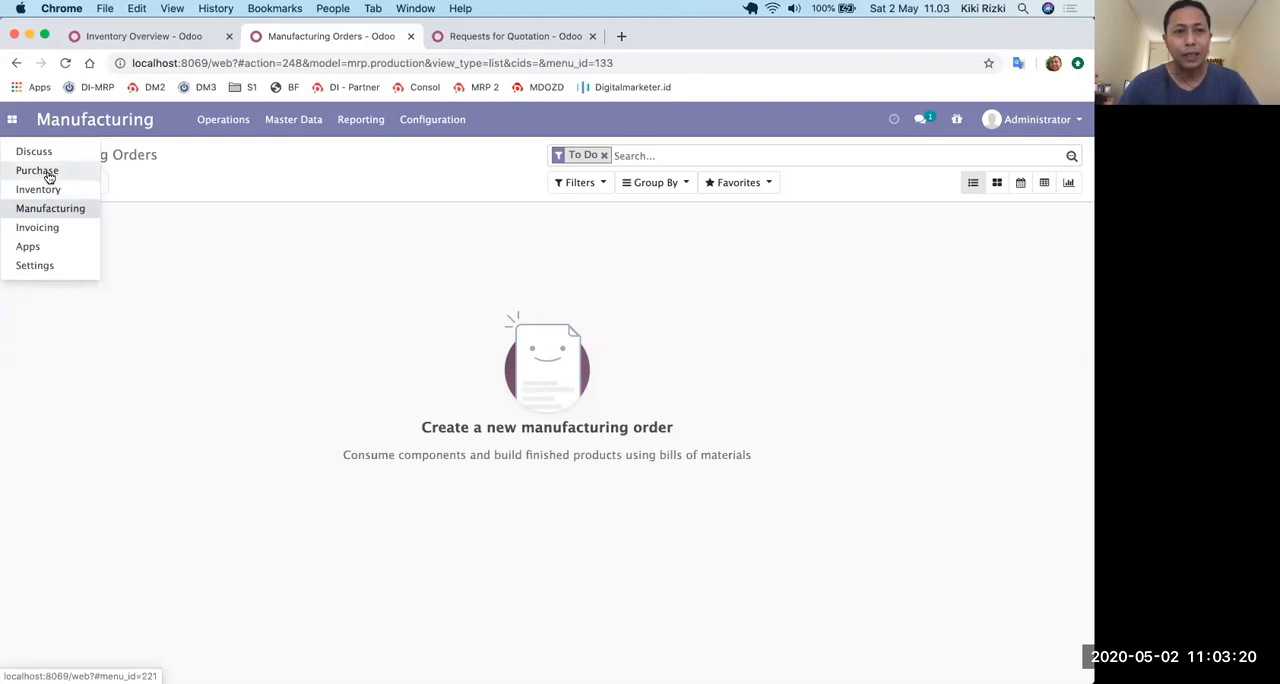
click(37, 171)
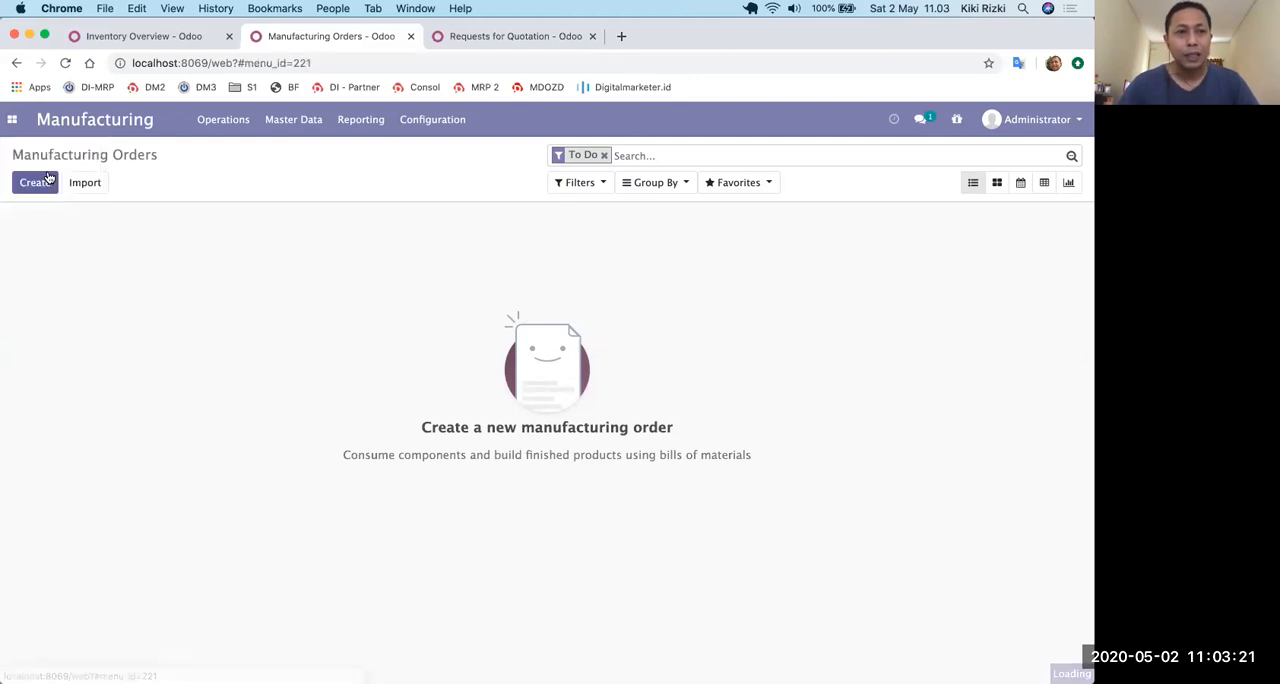
click(155, 37)
click(518, 37)
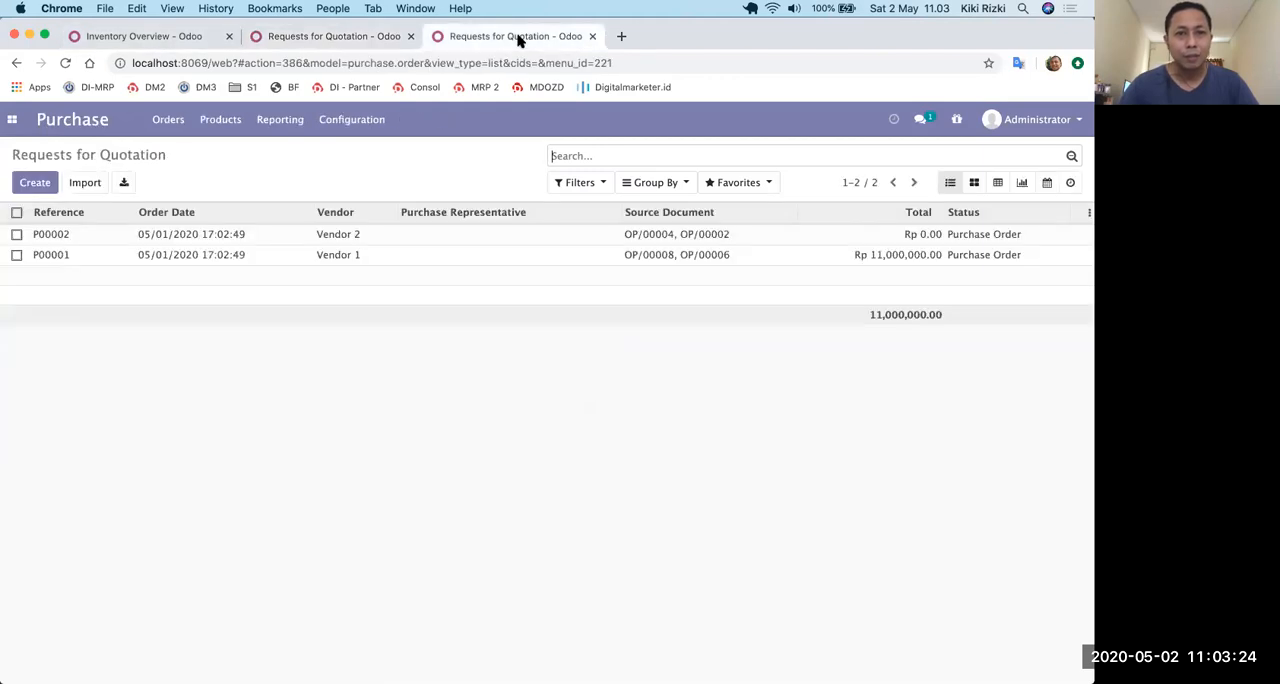
click(165, 37)
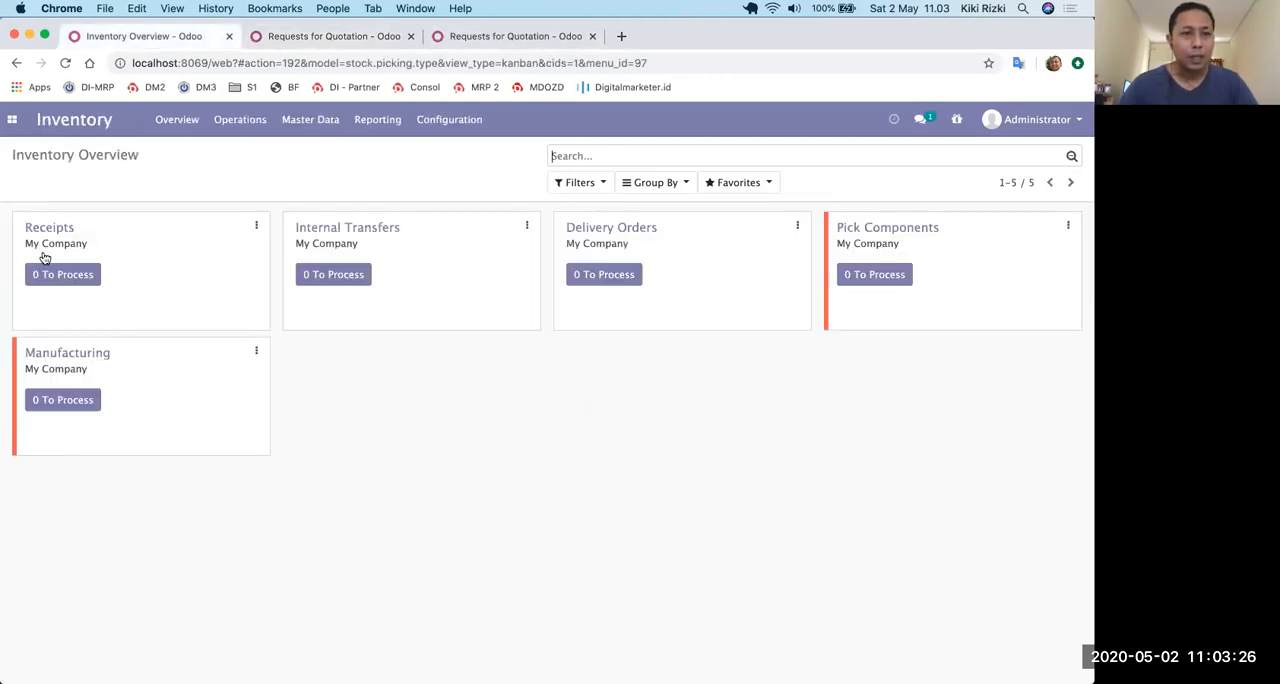
click(341, 37)
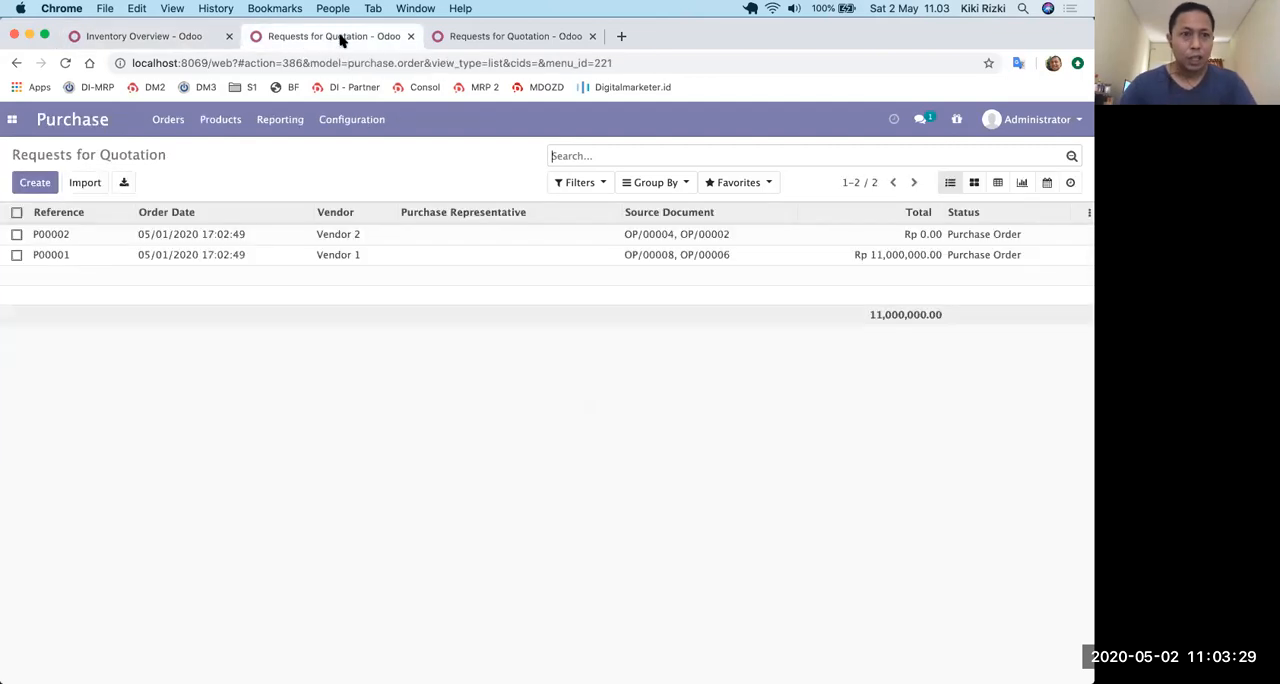
Create a new manufacturing order in the Manufacturing app for the product Barang Barang Jadi.
click(13, 126)
click(30, 208)
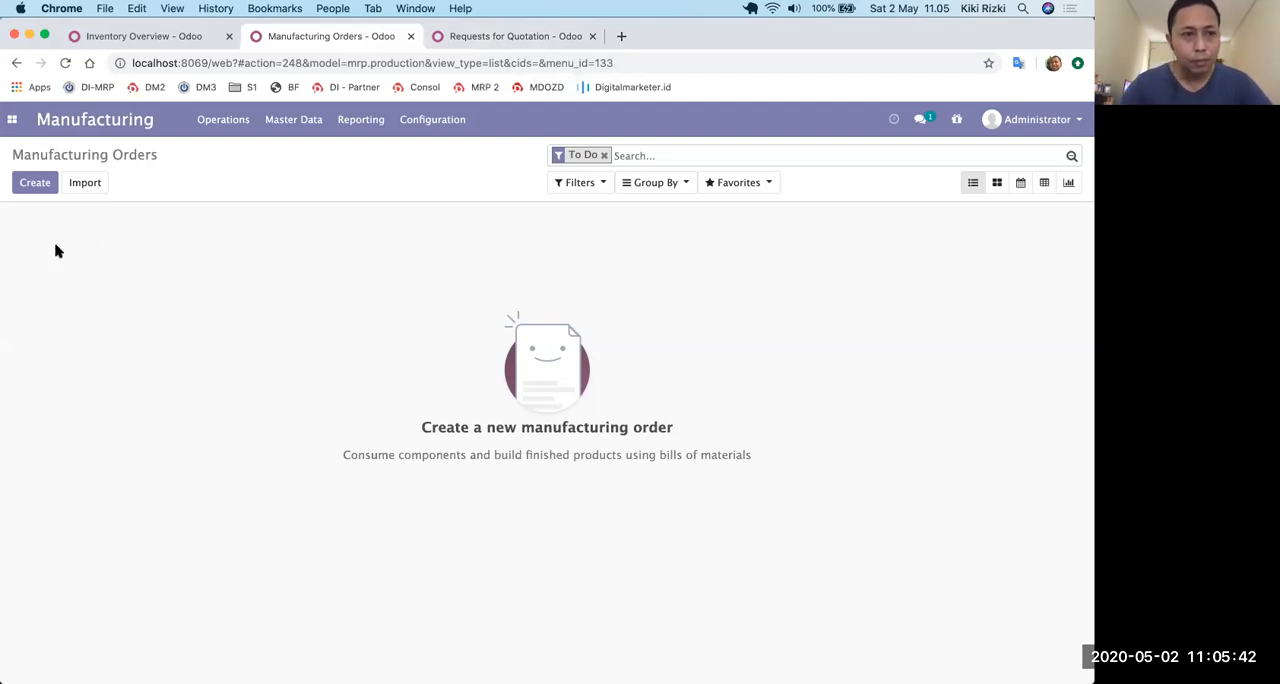
click(32, 185)
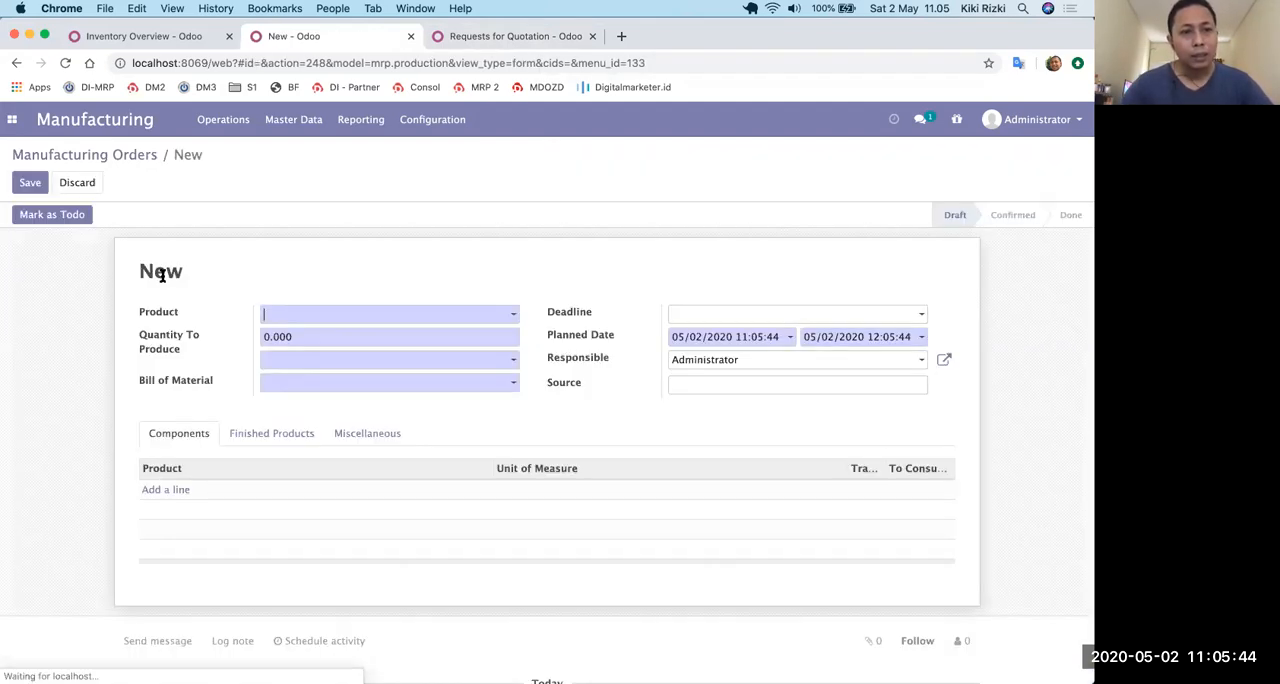
click(336, 318)
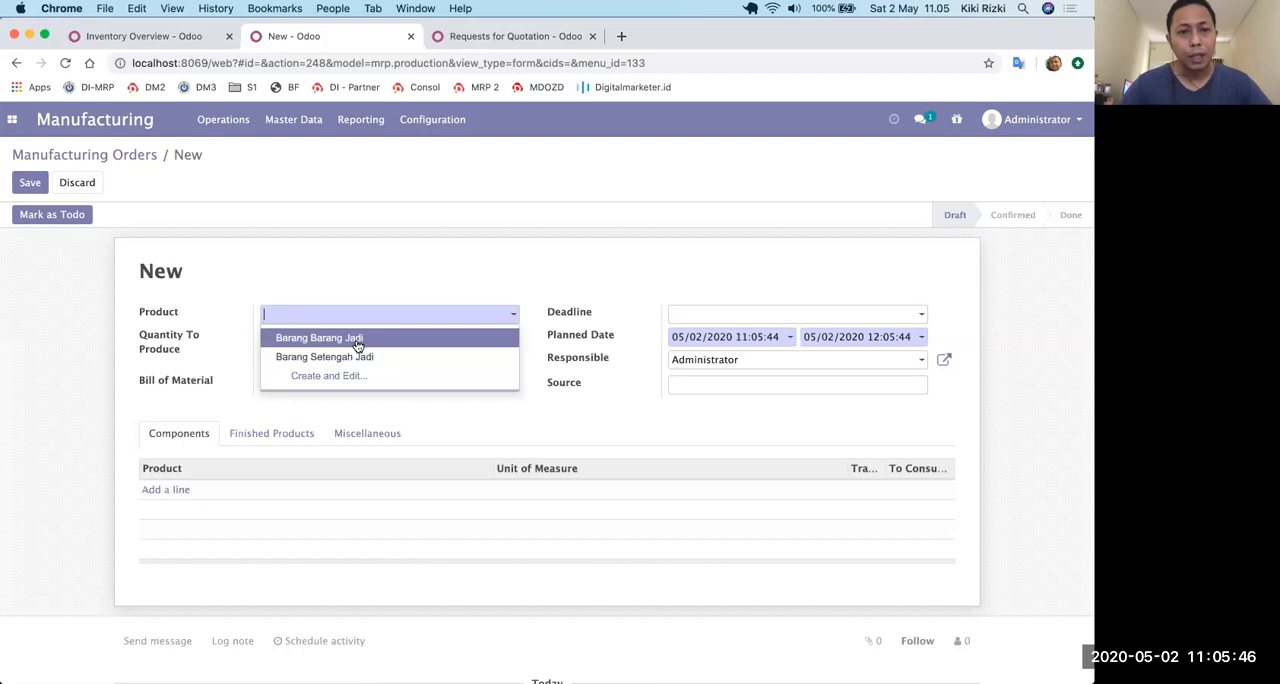
click(356, 342)
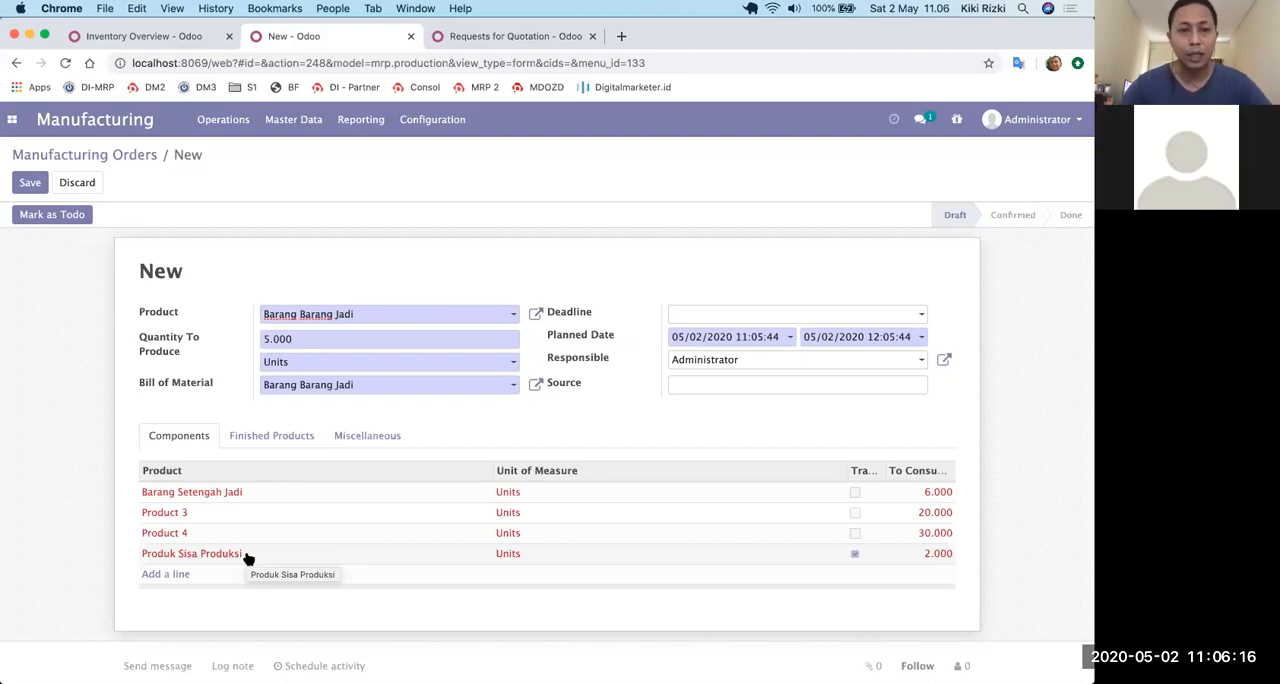
Review the new order's miscellaneous settings, finished products and components, and mark the order as todo.
click(360, 436)
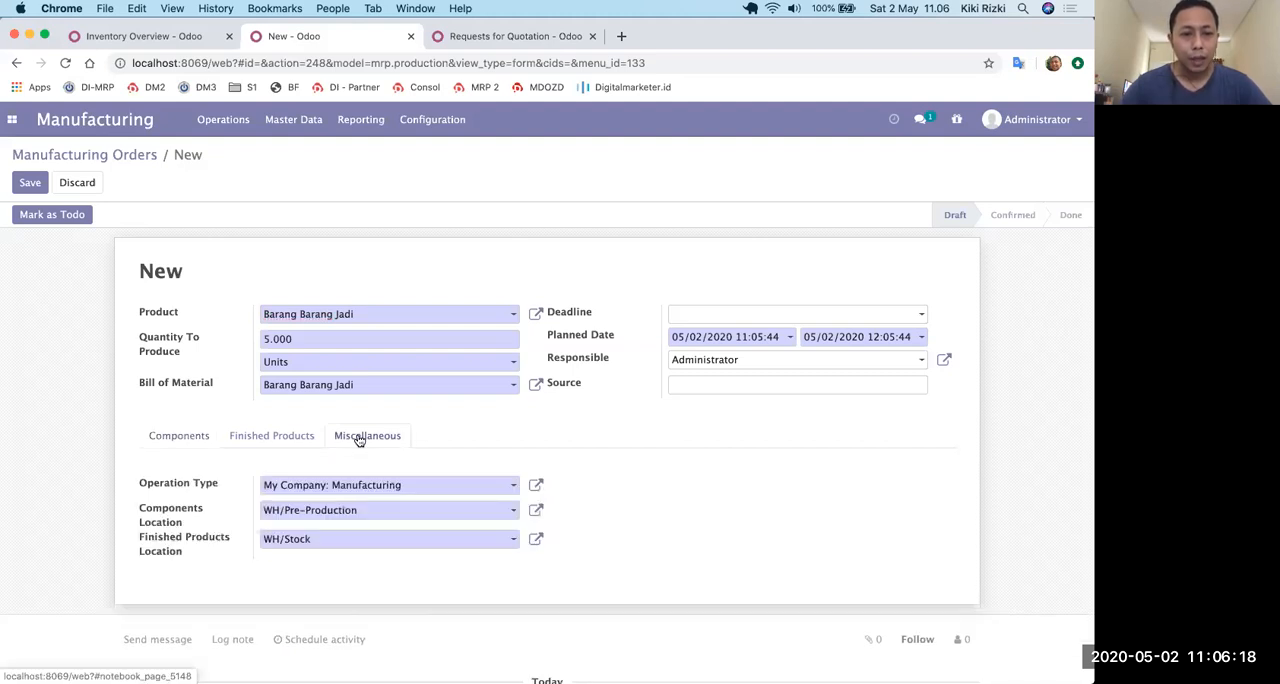
click(295, 450)
click(204, 450)
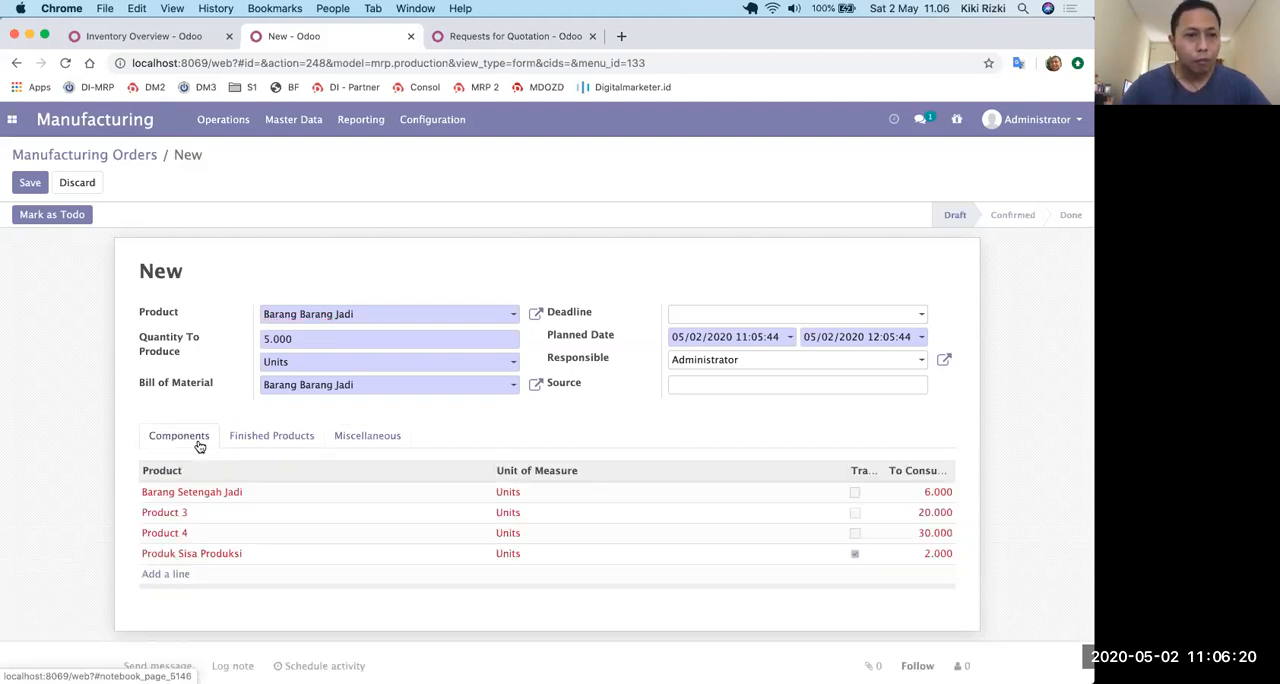
click(54, 221)
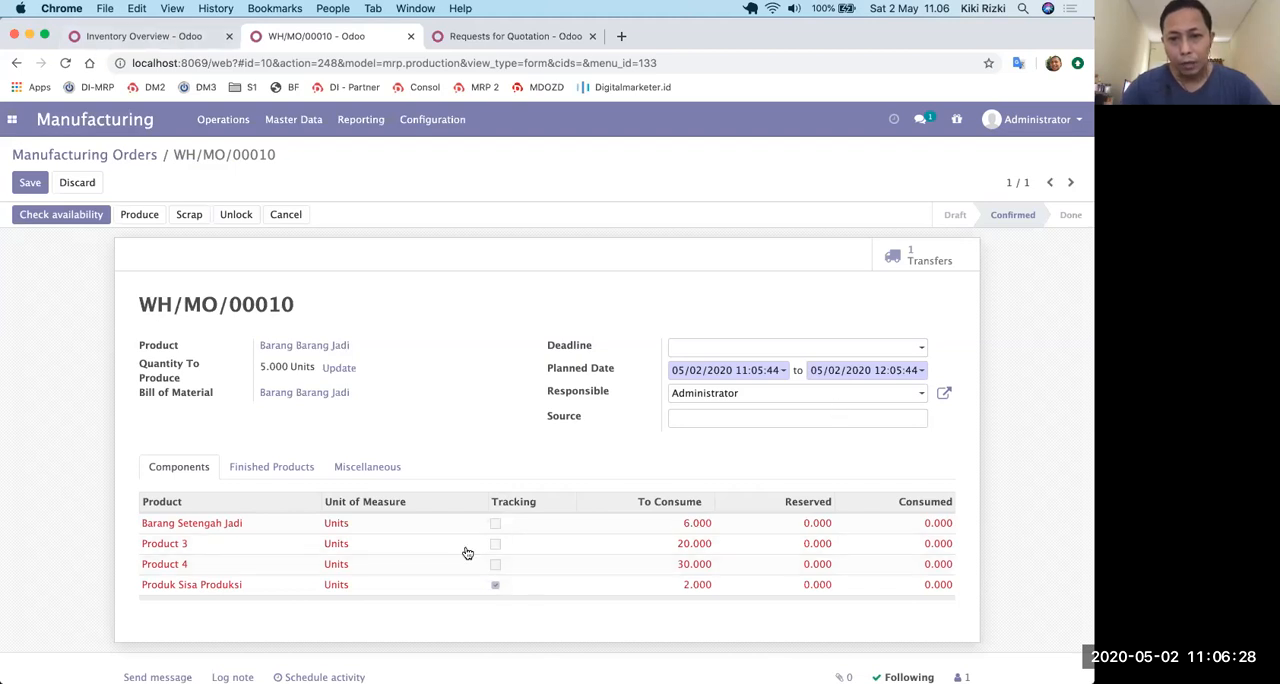
Open manufacturing order WH/MO/00011 for Barang Setengah Jadi from the order list and check its component availability.
click(121, 154)
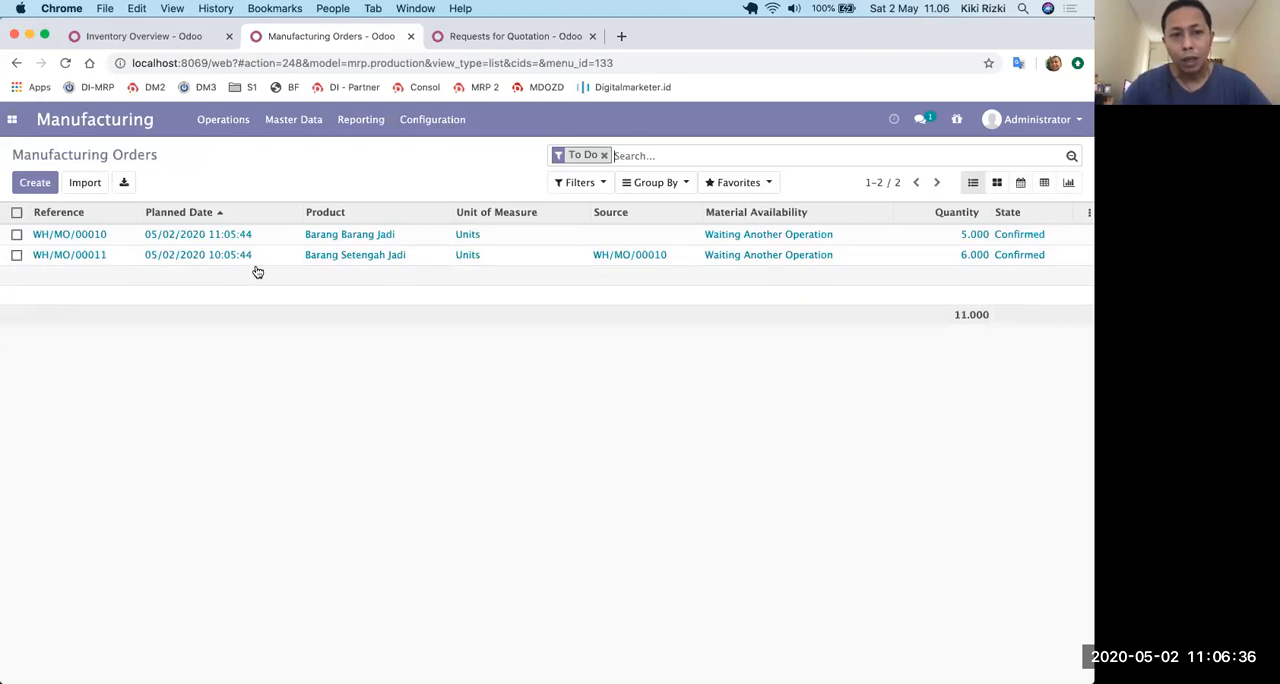
click(668, 257)
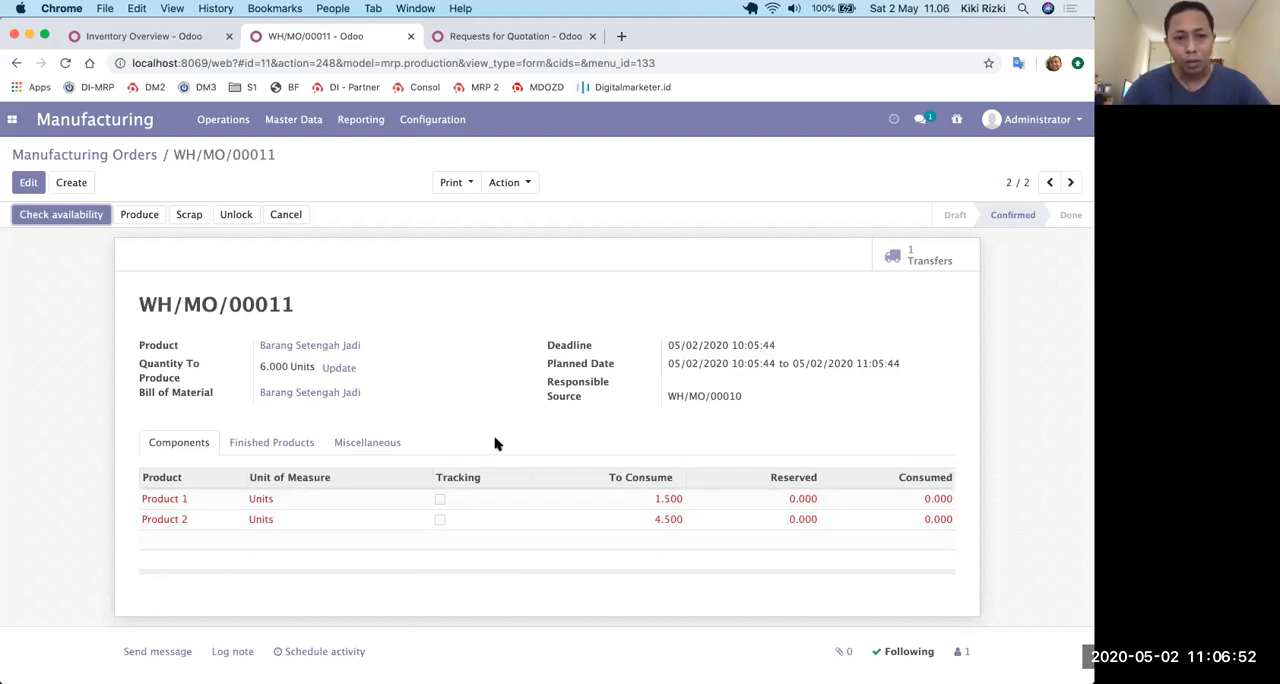
click(74, 216)
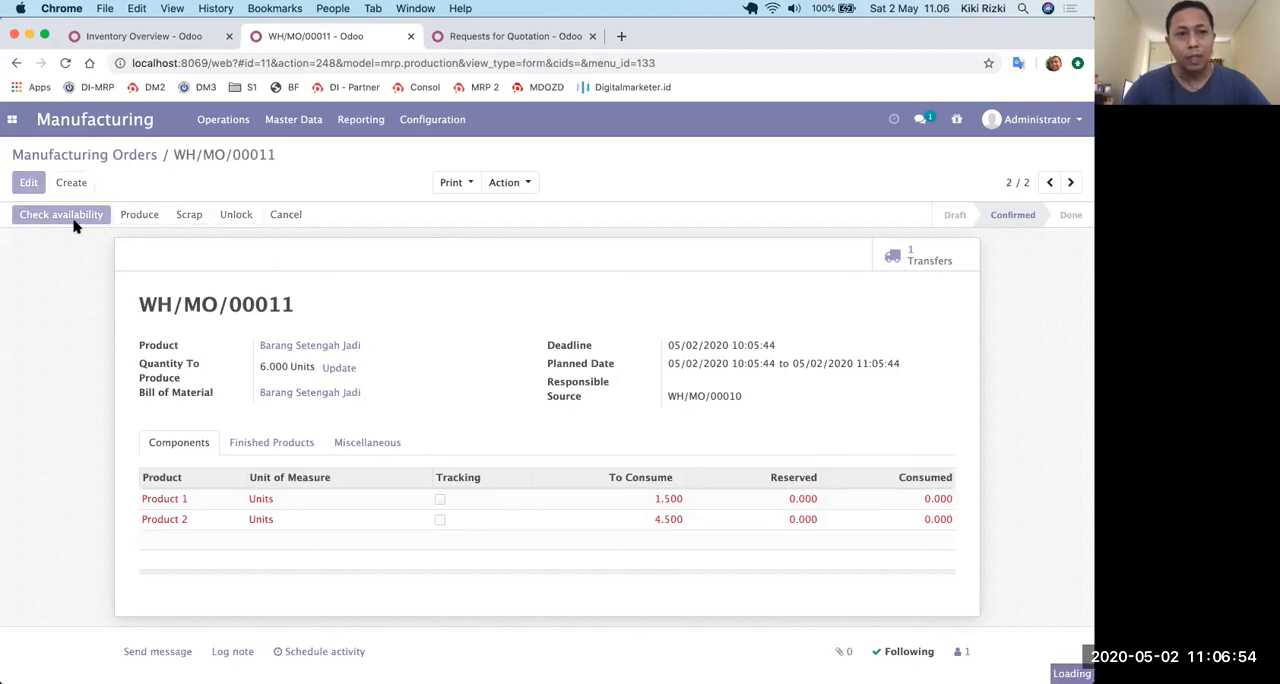
click(124, 154)
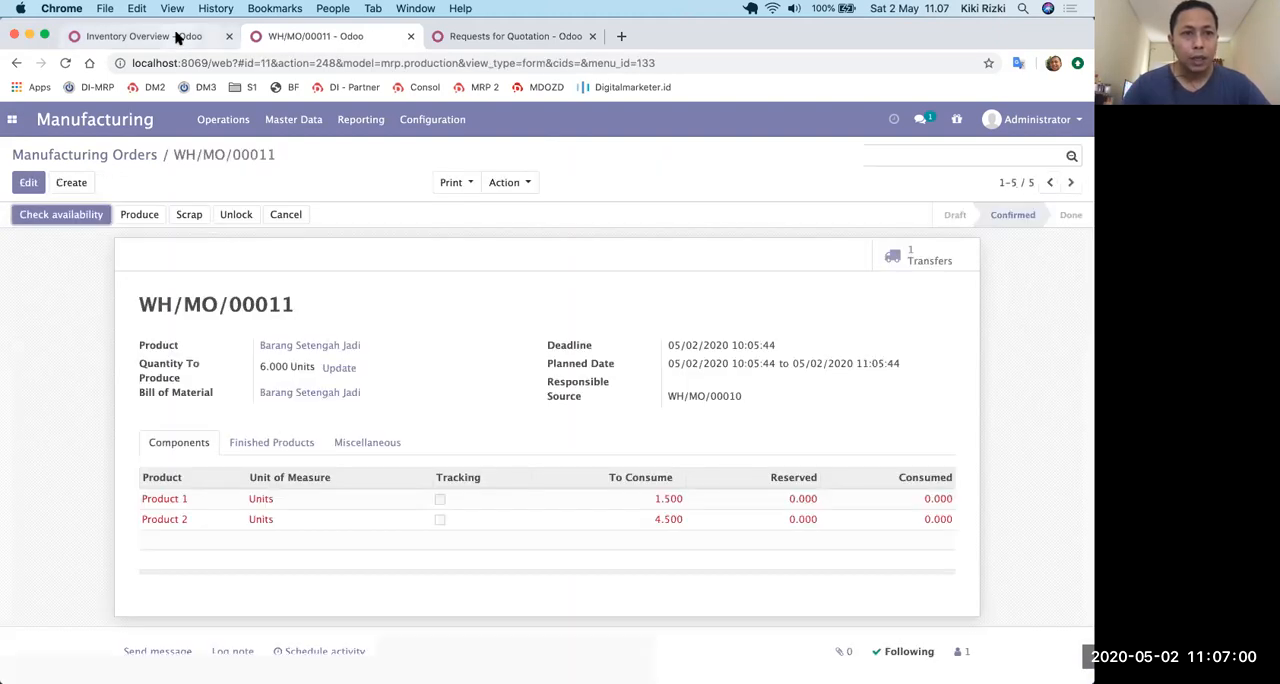
Reload the Inventory overview and check the availability of WH/MO/00011's components again.
click(177, 38)
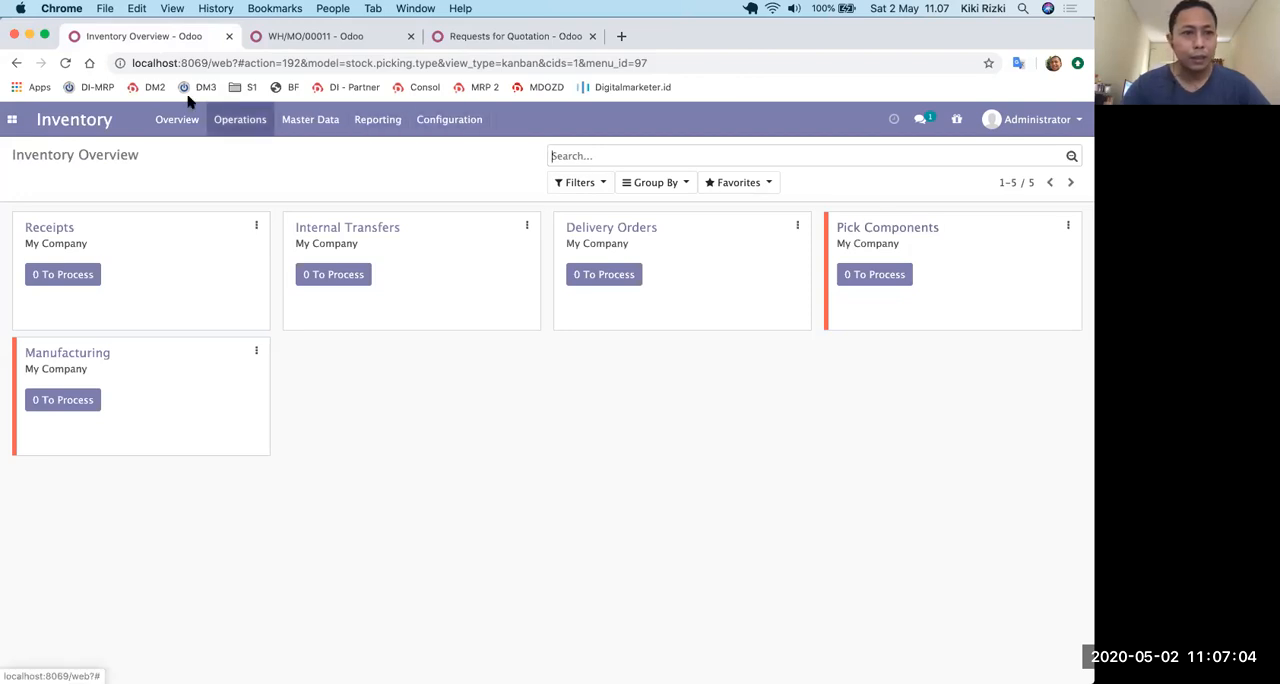
click(67, 62)
click(337, 35)
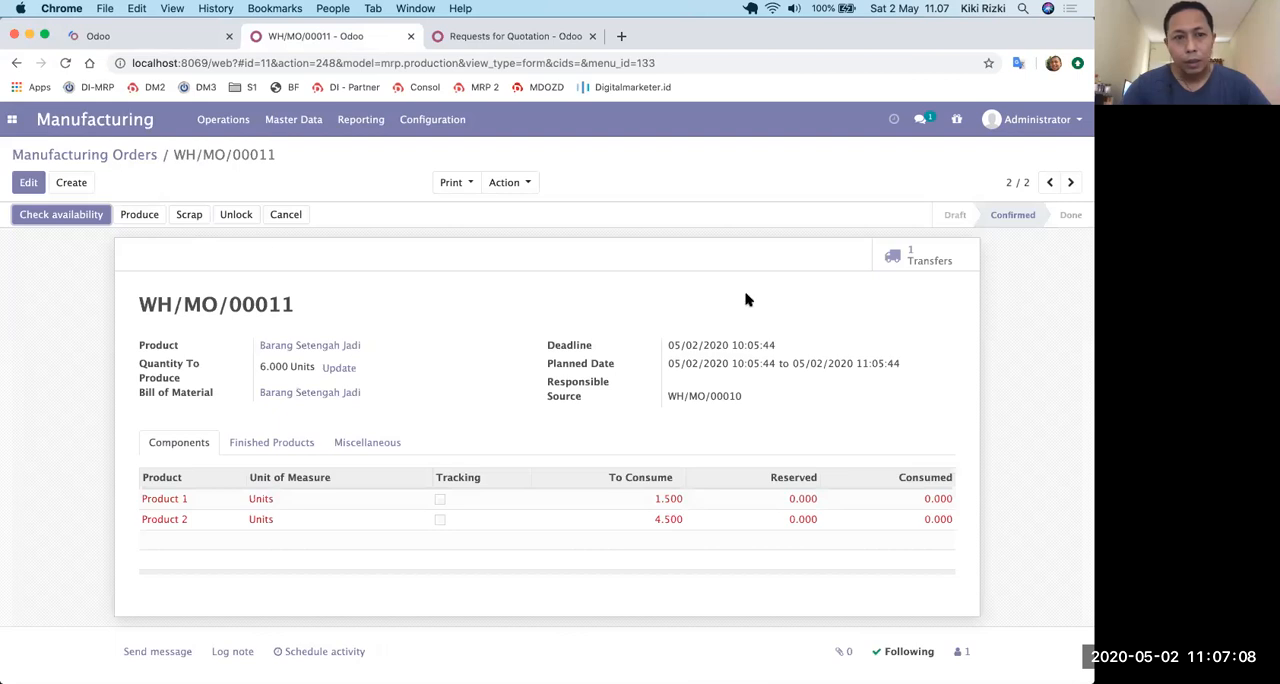
click(72, 215)
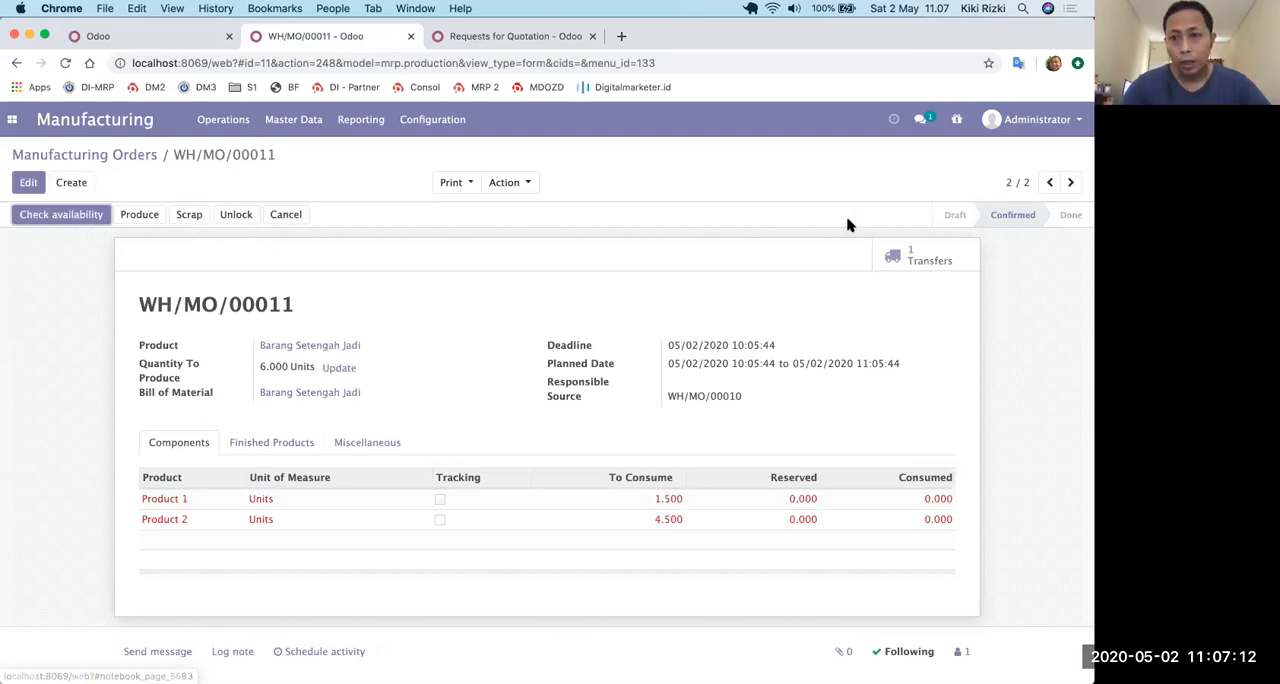
Examine the operations of the transfer linked to WH/MO/00011 and return to the manufacturing order.
click(893, 257)
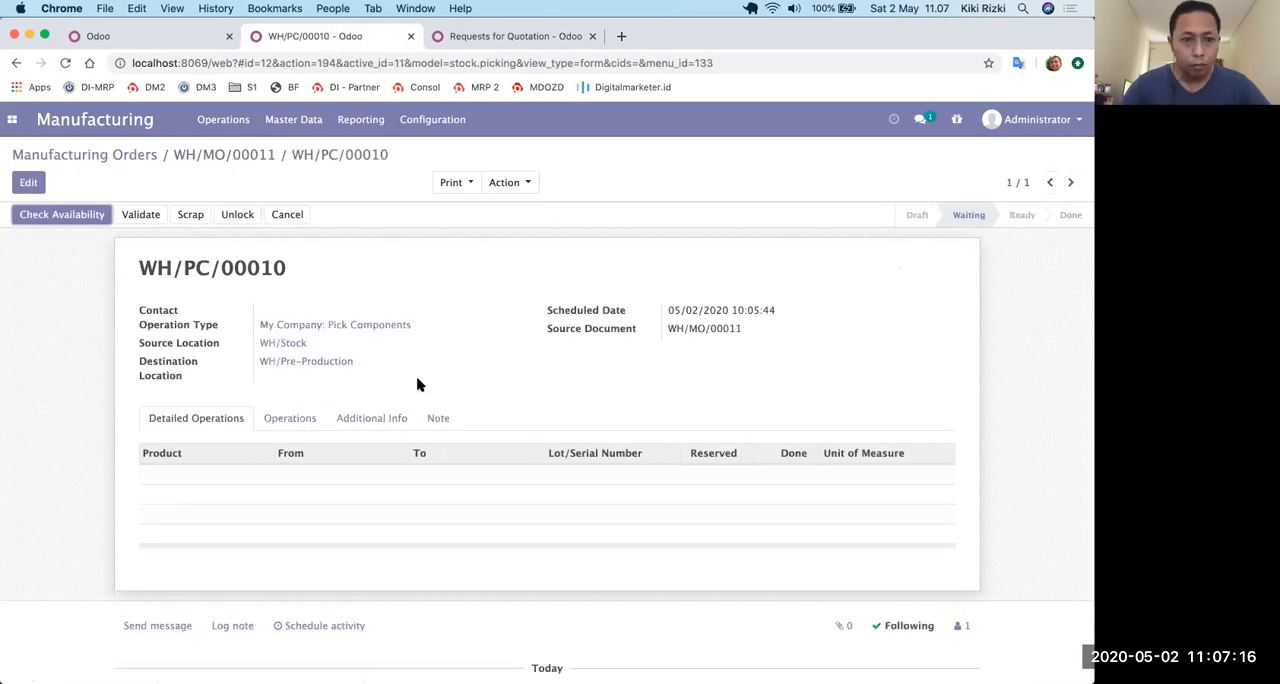
click(303, 422)
click(196, 418)
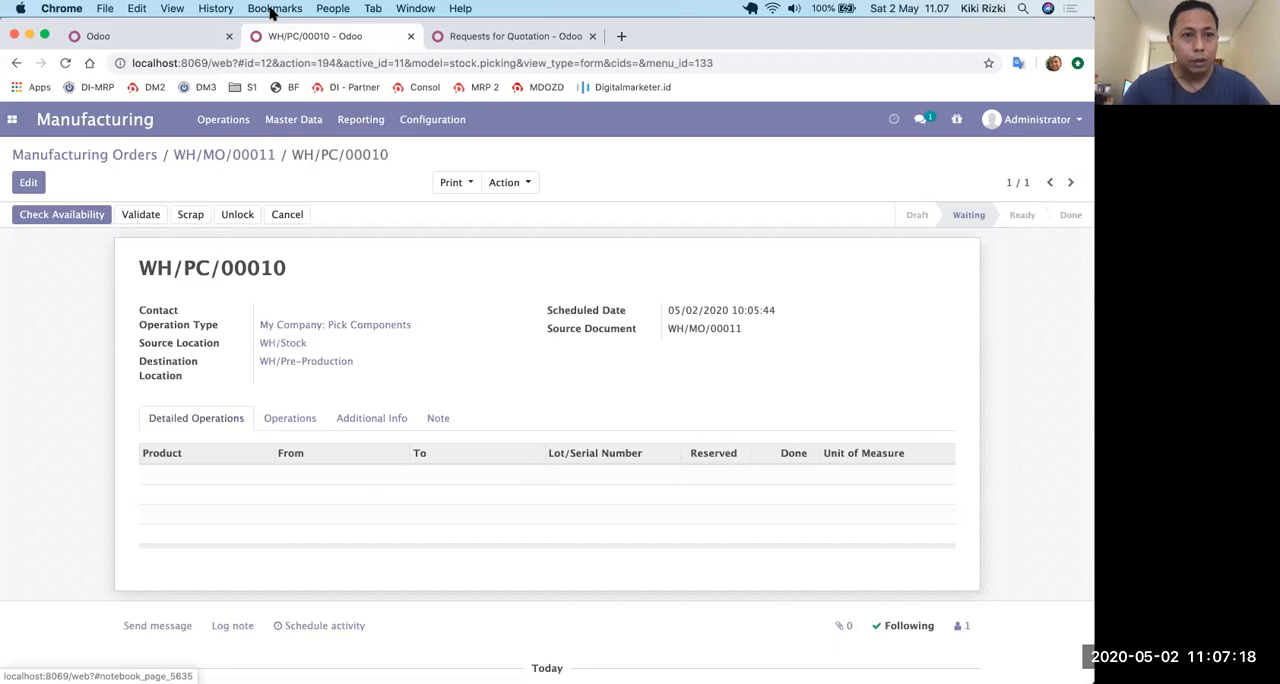
right_click(245, 152)
click(197, 161)
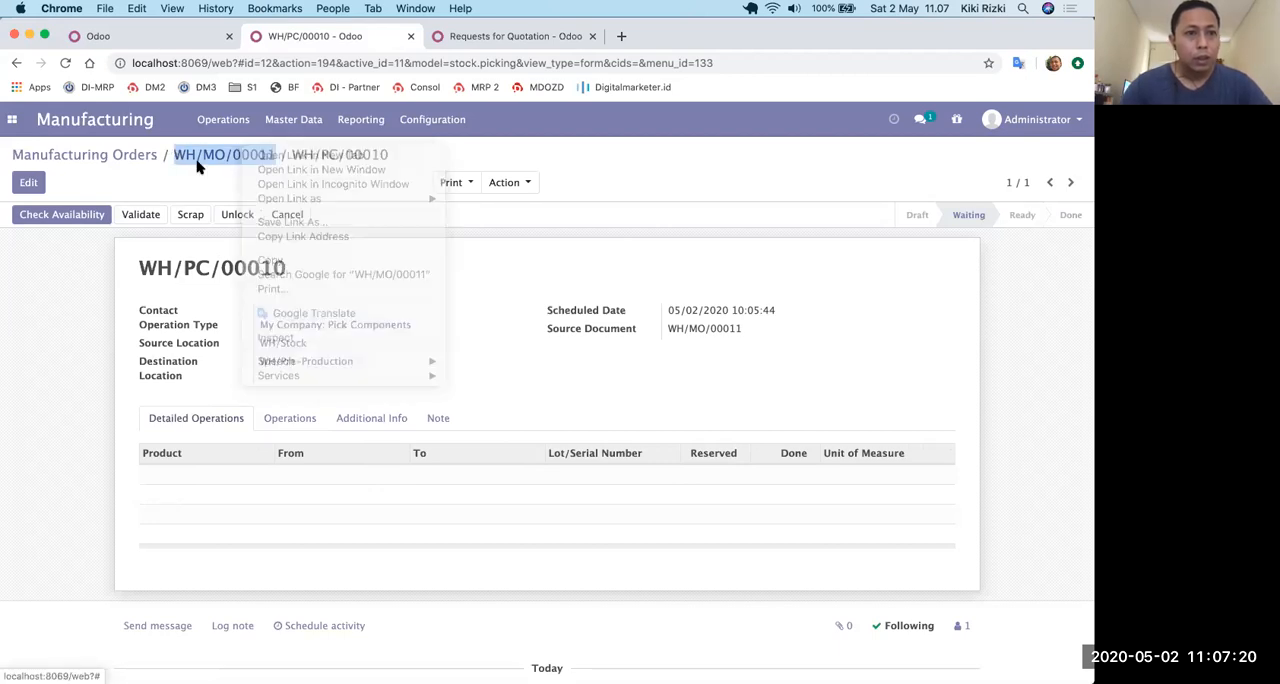
click(209, 155)
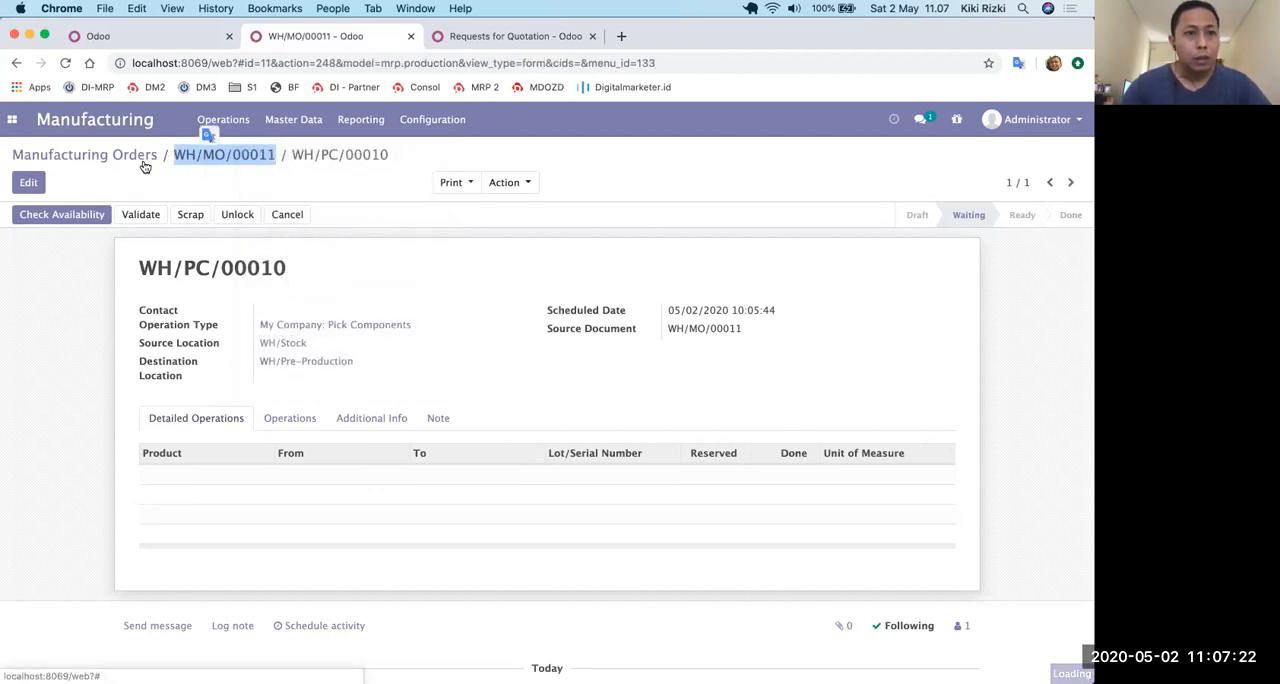
Open the waiting Pick Components transfer WH/PC/00010 in Inventory and reserve its products by checking availability.
click(189, 38)
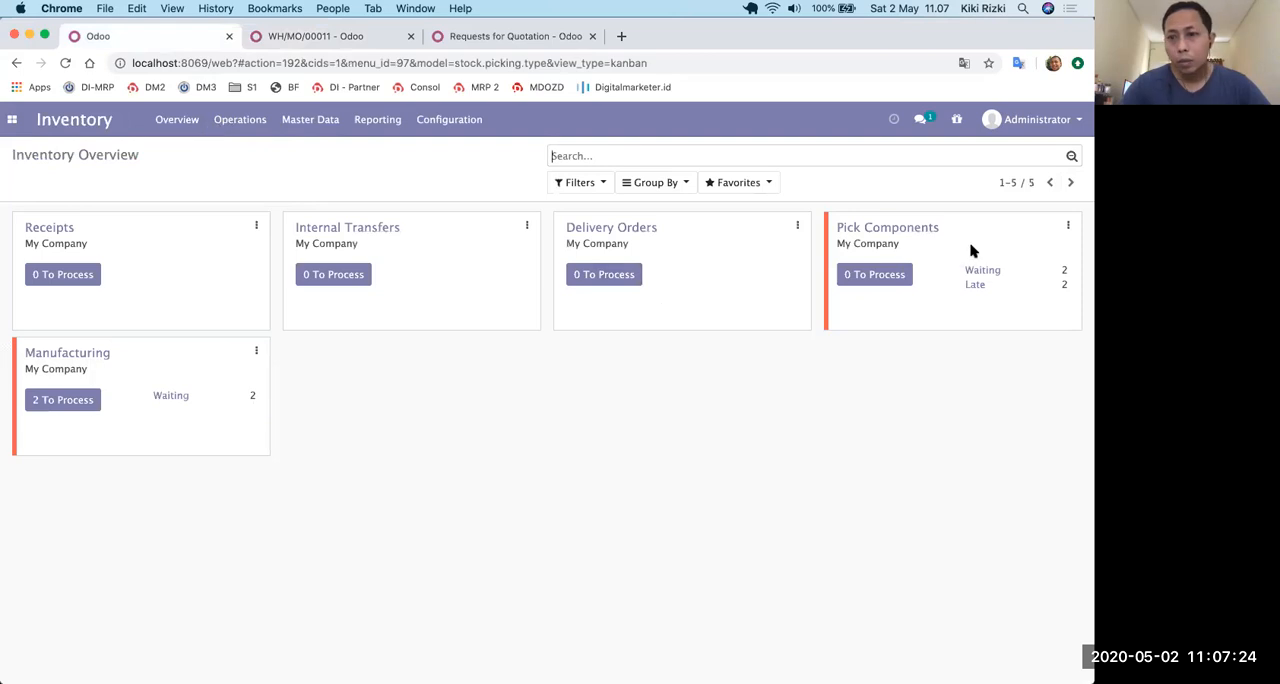
click(984, 274)
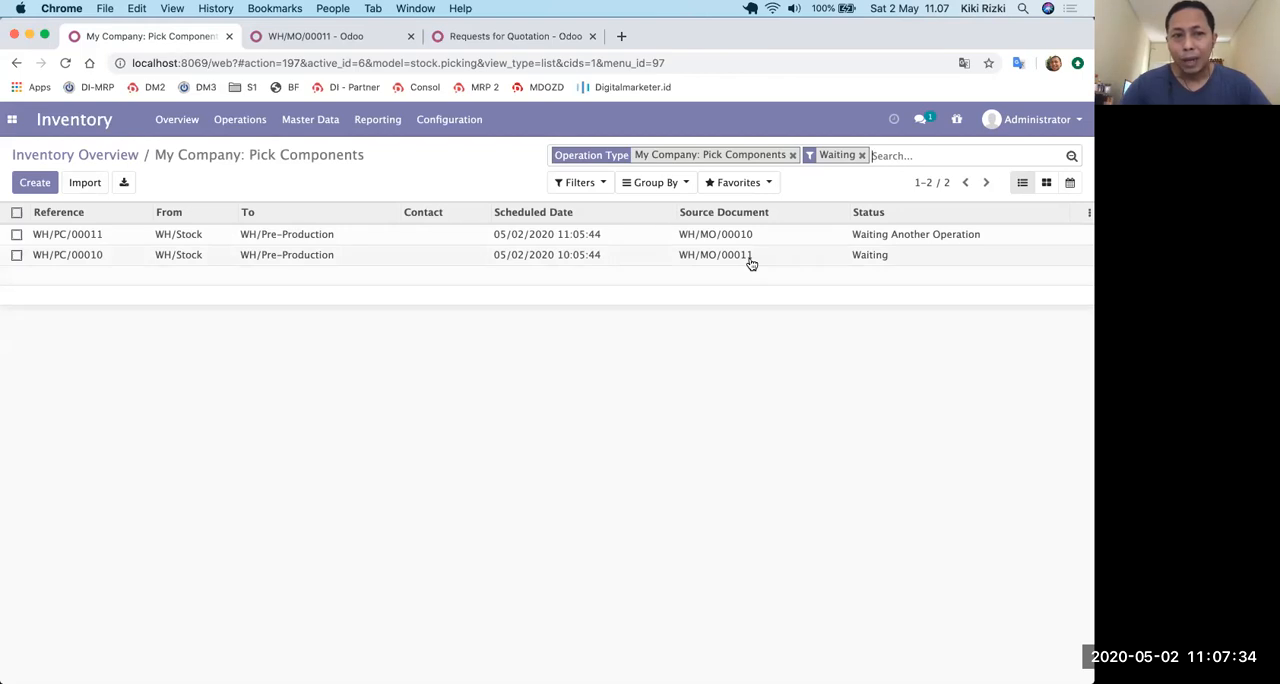
click(271, 255)
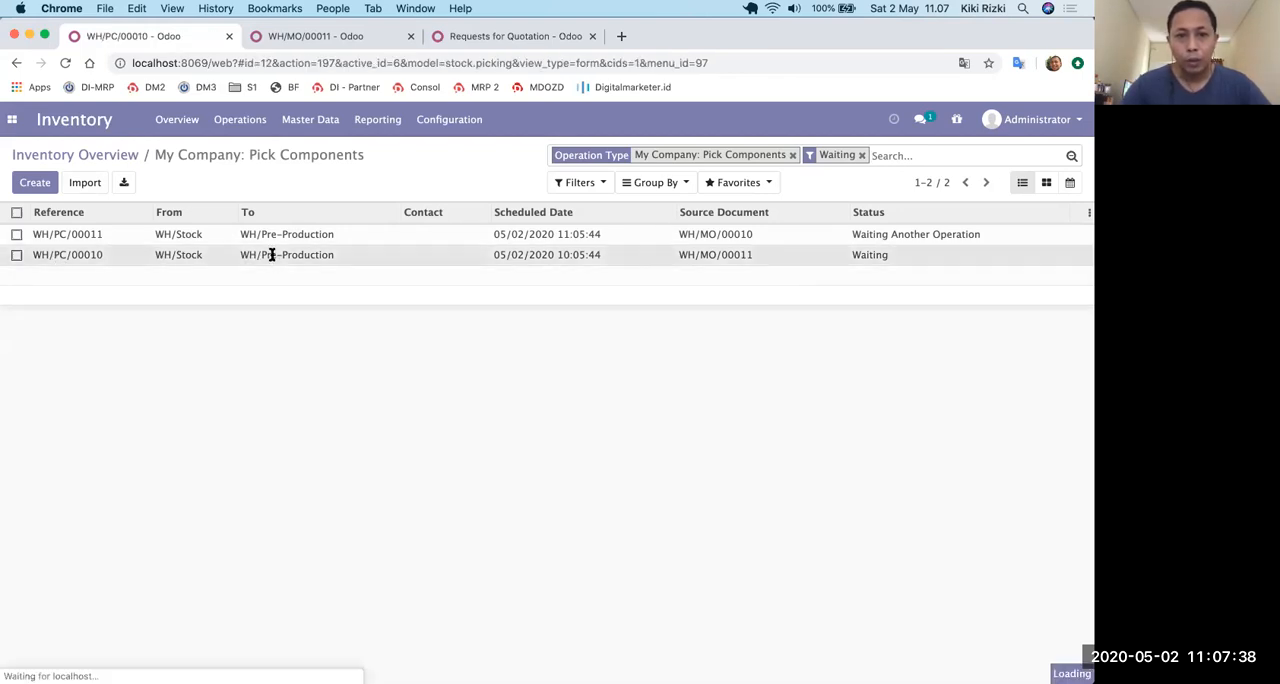
click(301, 421)
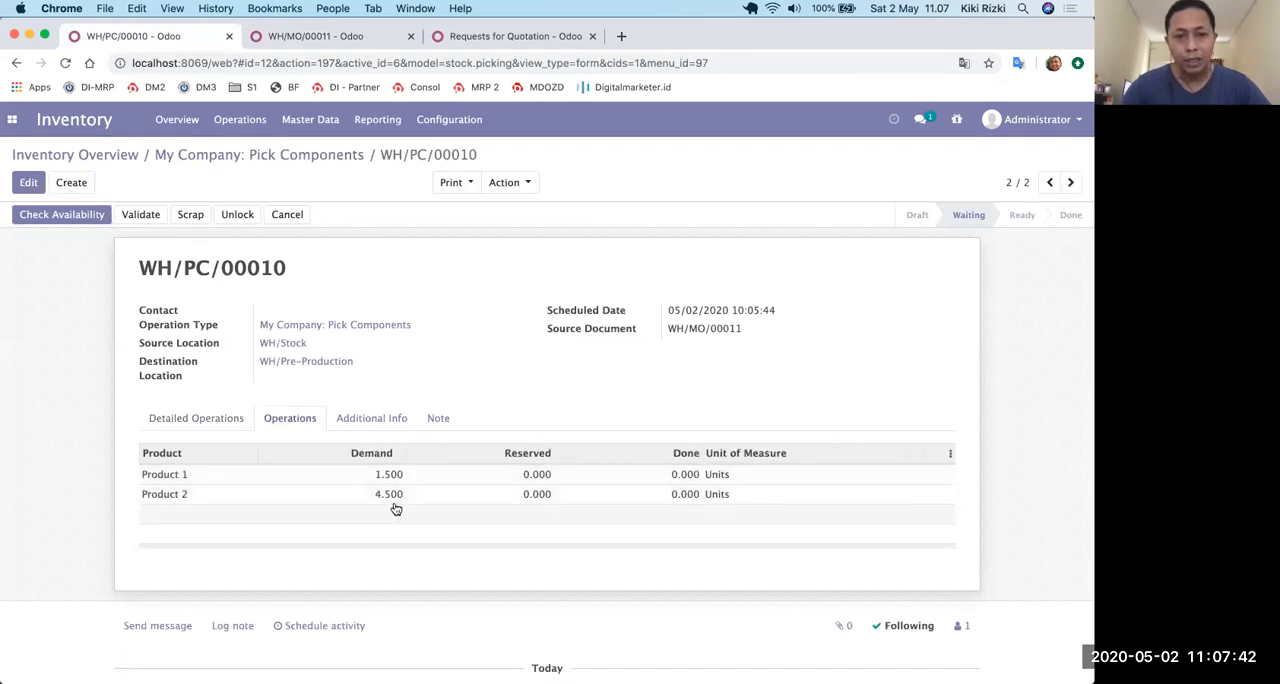
click(55, 218)
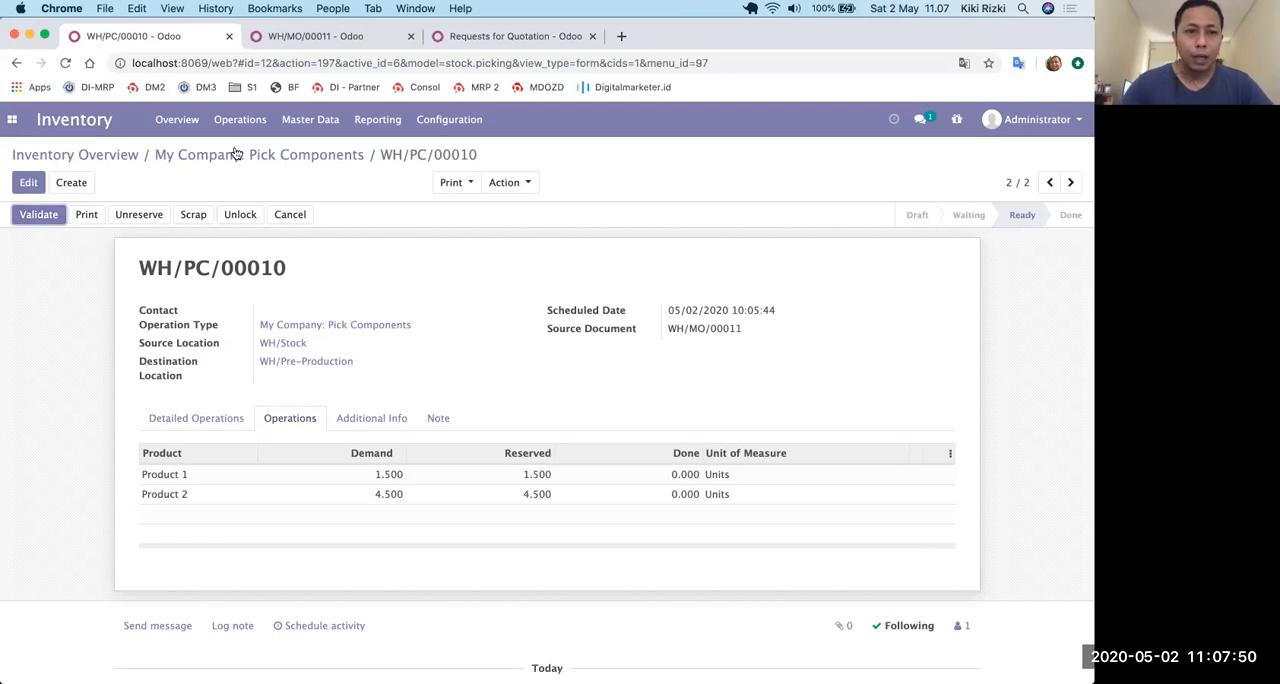
Remove the Waiting filter from the Pick Components list and validate transfer WH/PC/00010 as an immediate transfer of all quantities.
click(196, 157)
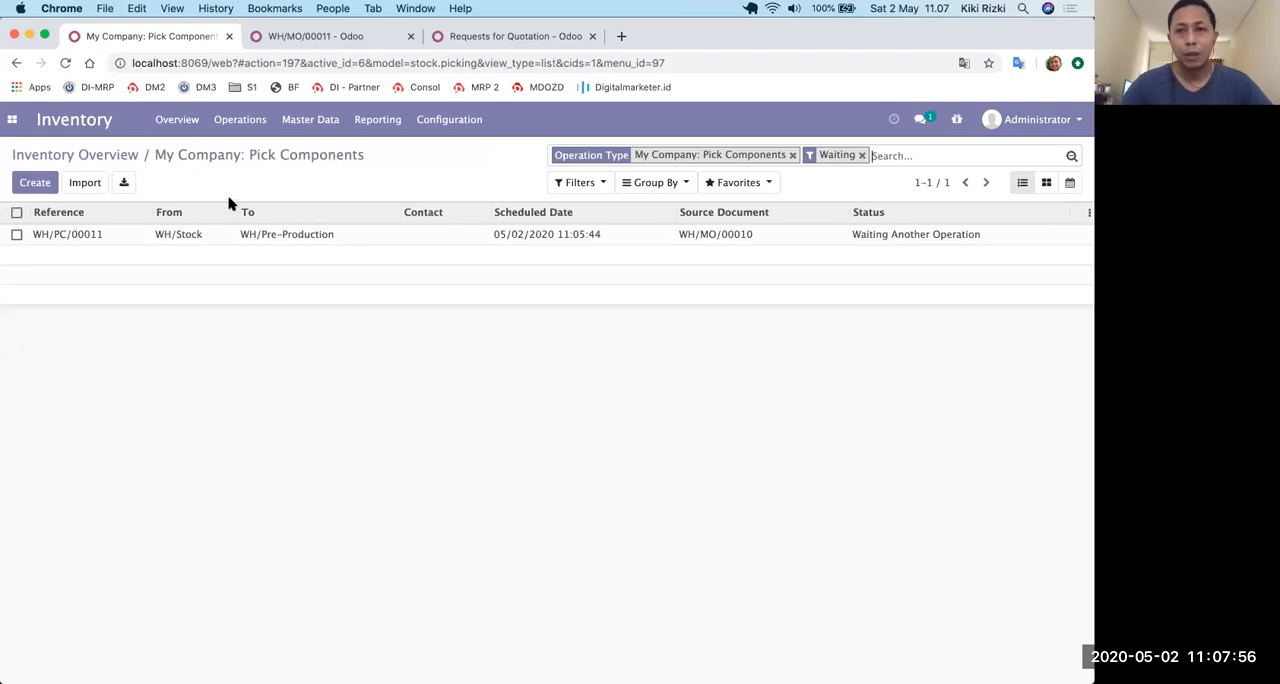
click(862, 156)
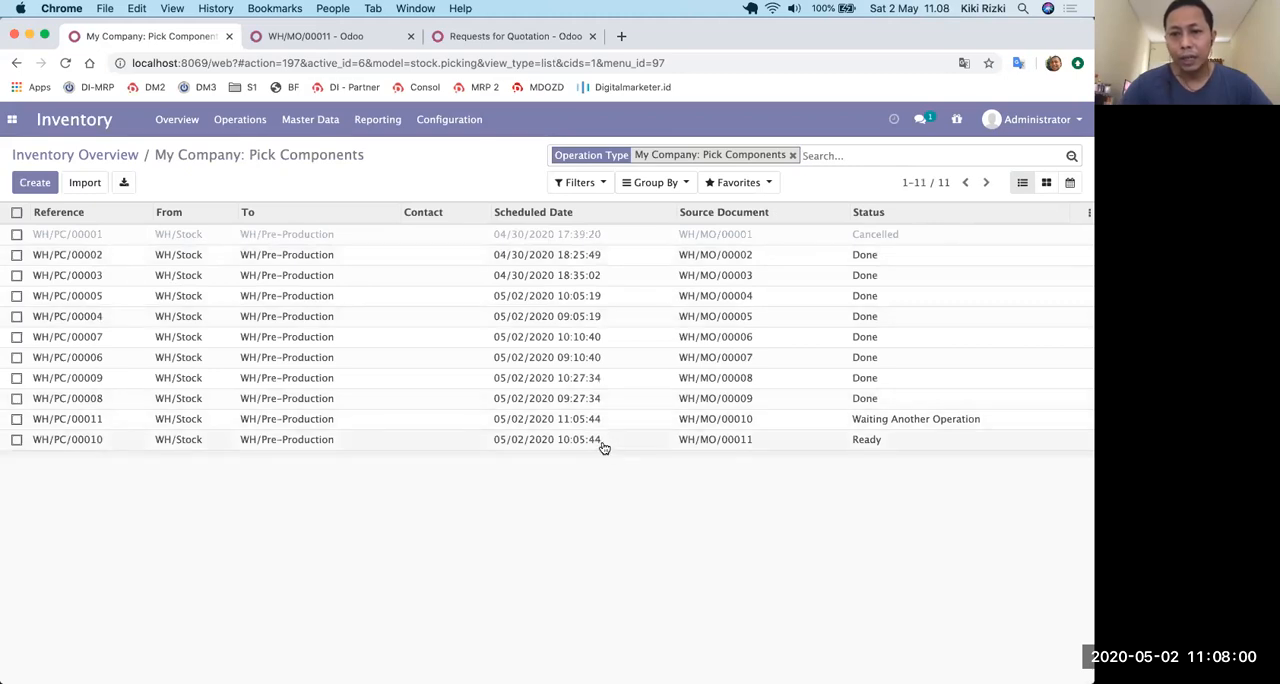
click(604, 440)
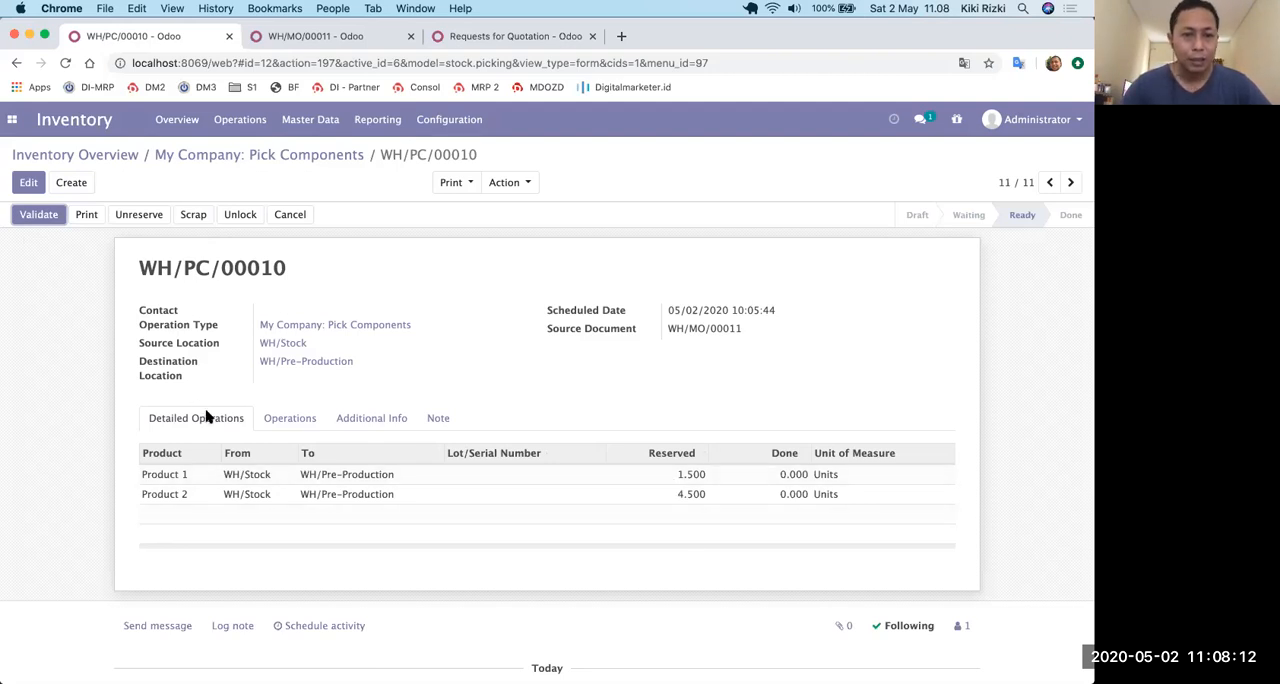
click(40, 216)
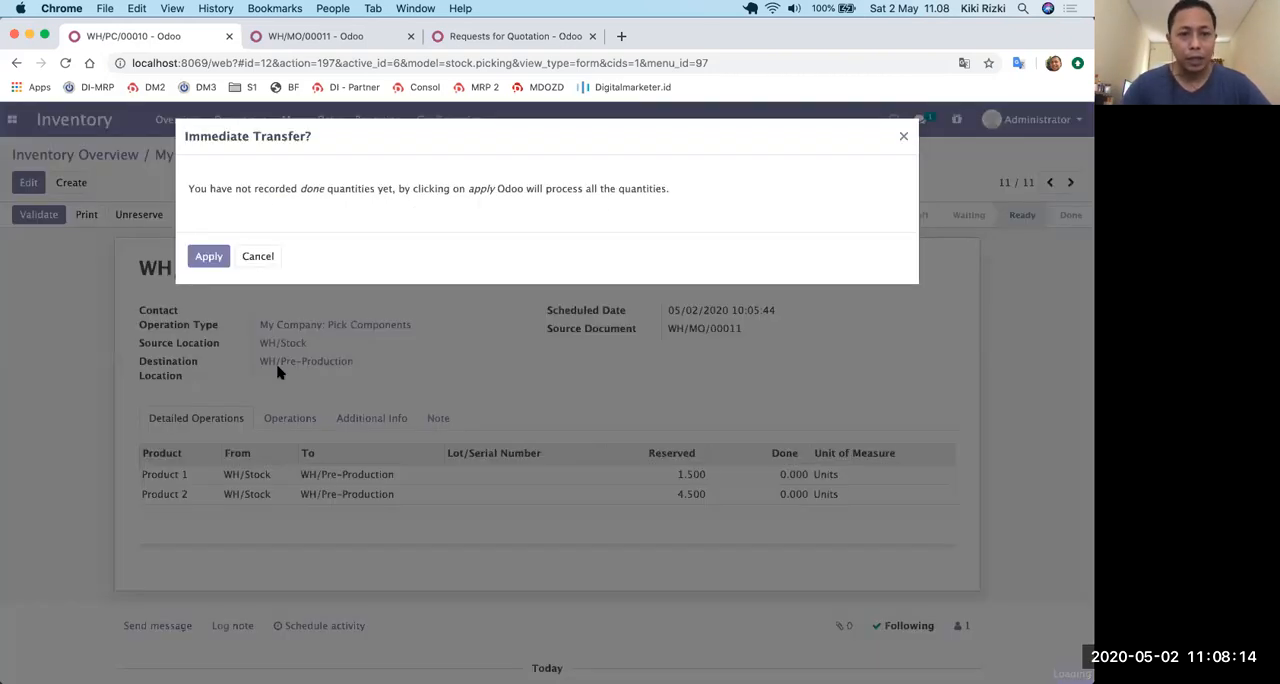
click(208, 258)
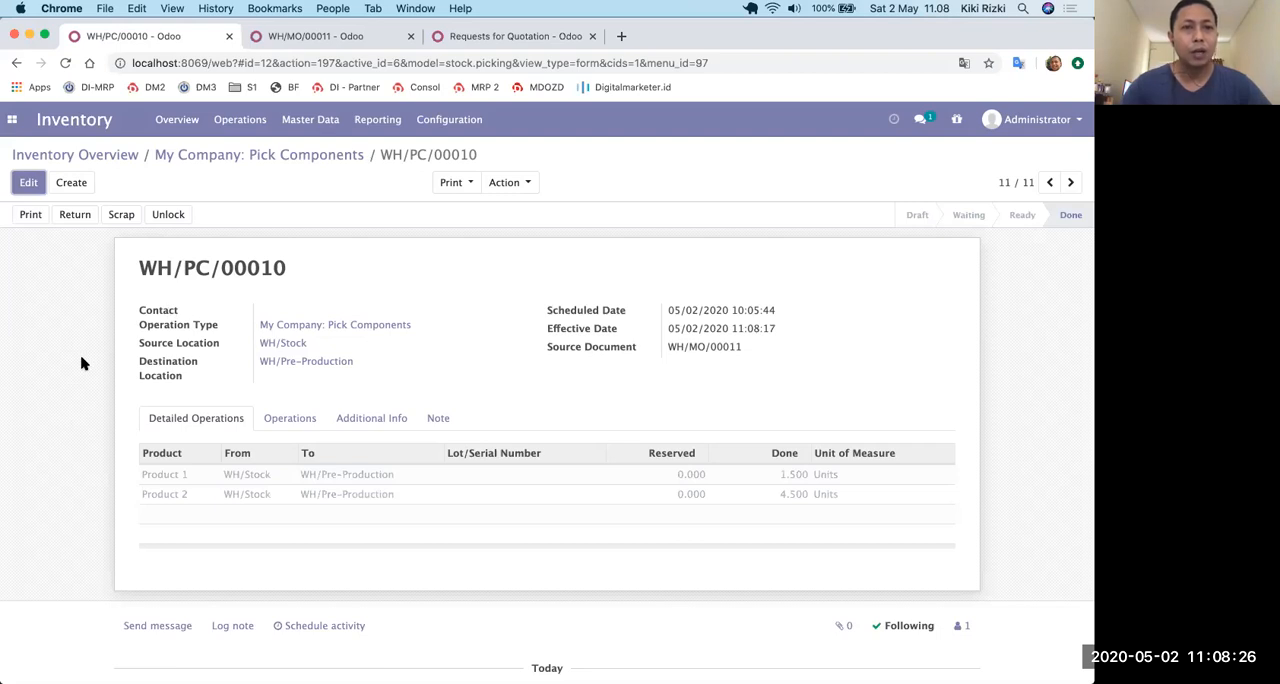
Return to manufacturing order WH/MO/00011 and check availability to reserve its components.
click(338, 38)
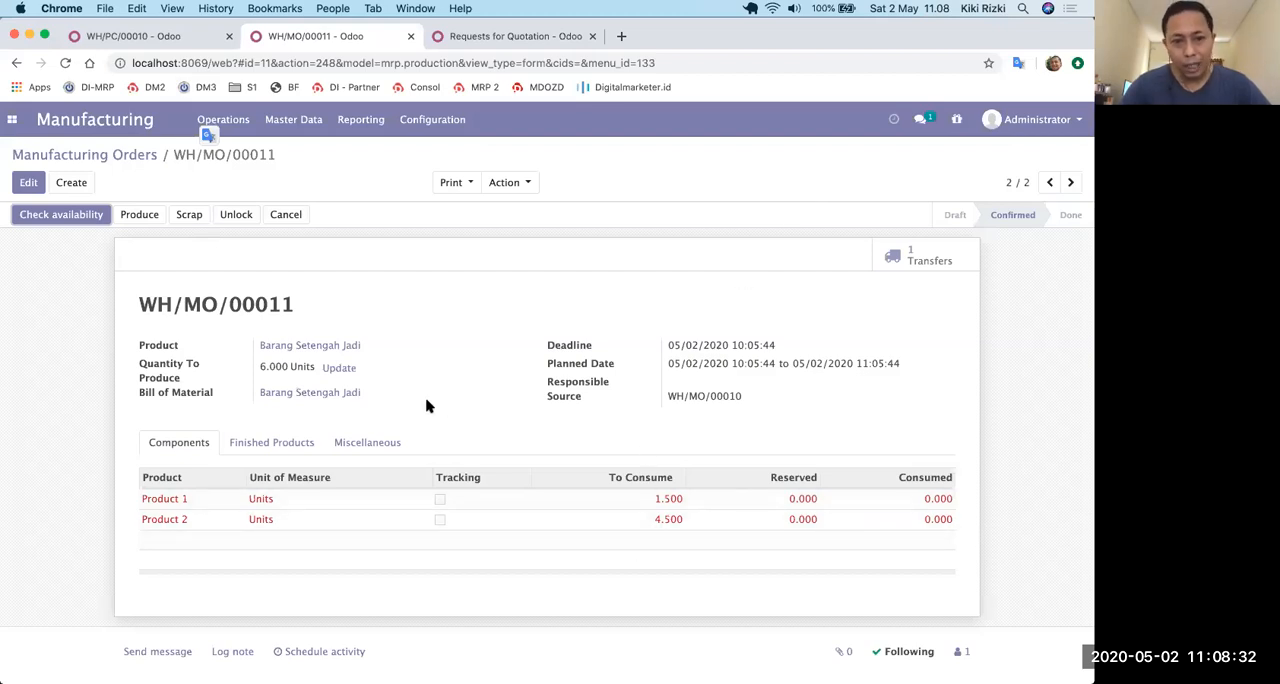
click(61, 215)
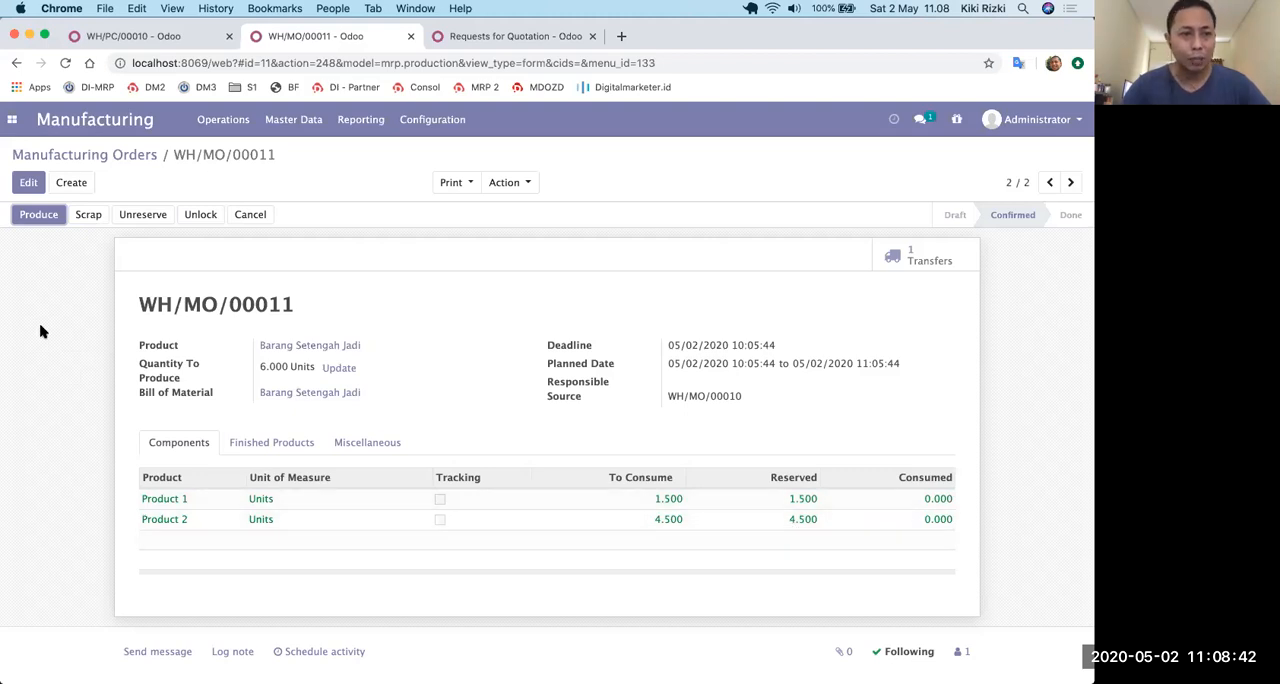
Start production of manufacturing order WH/MO/00011 and set the consumed quantity of Product 1 to 1.
click(36, 222)
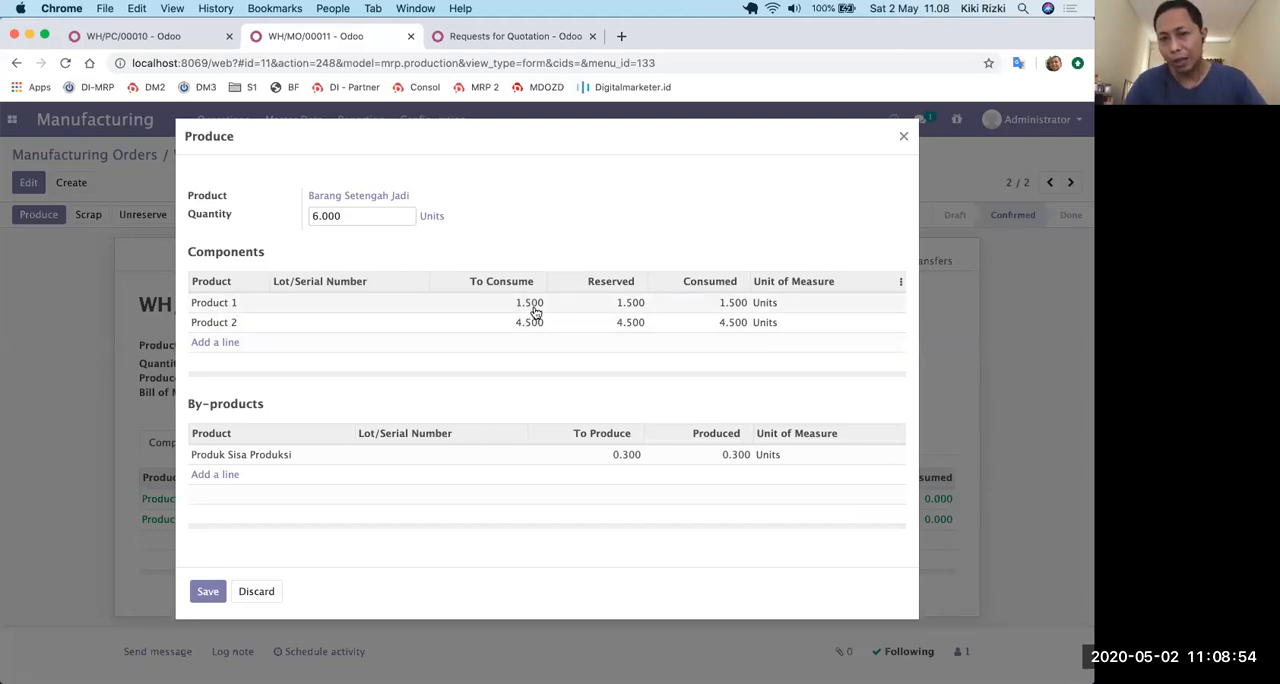
click(742, 310)
text(1)
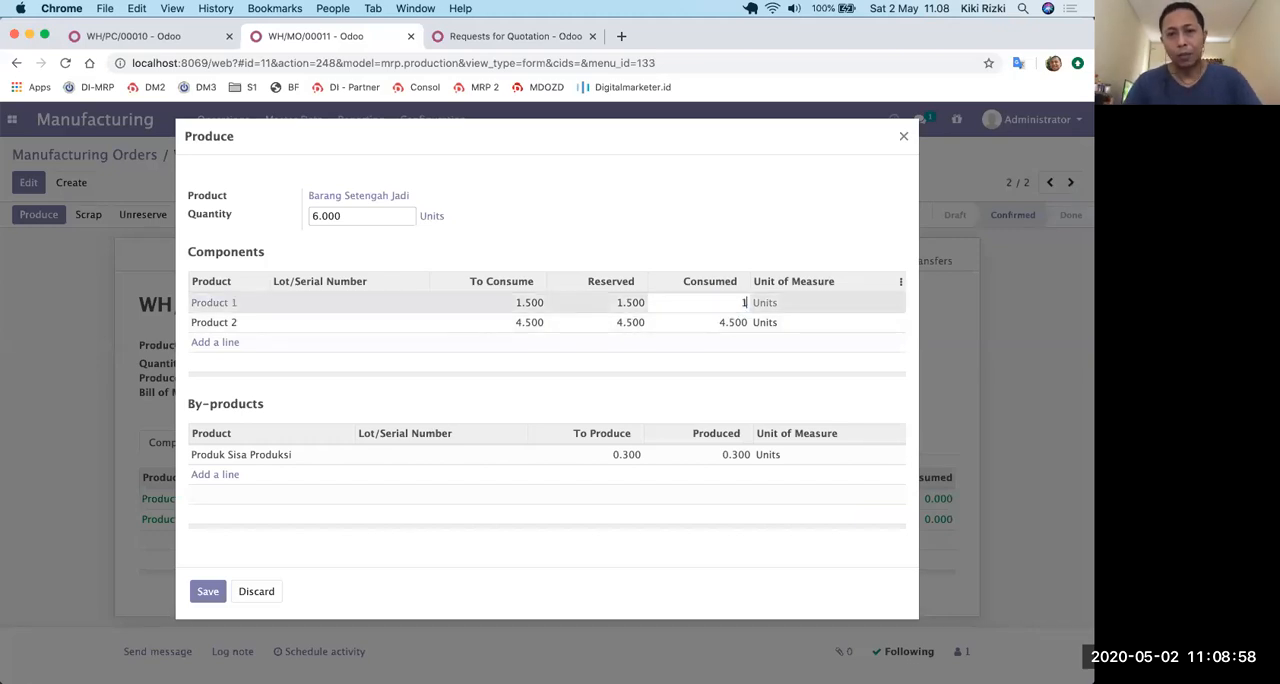
click(743, 223)
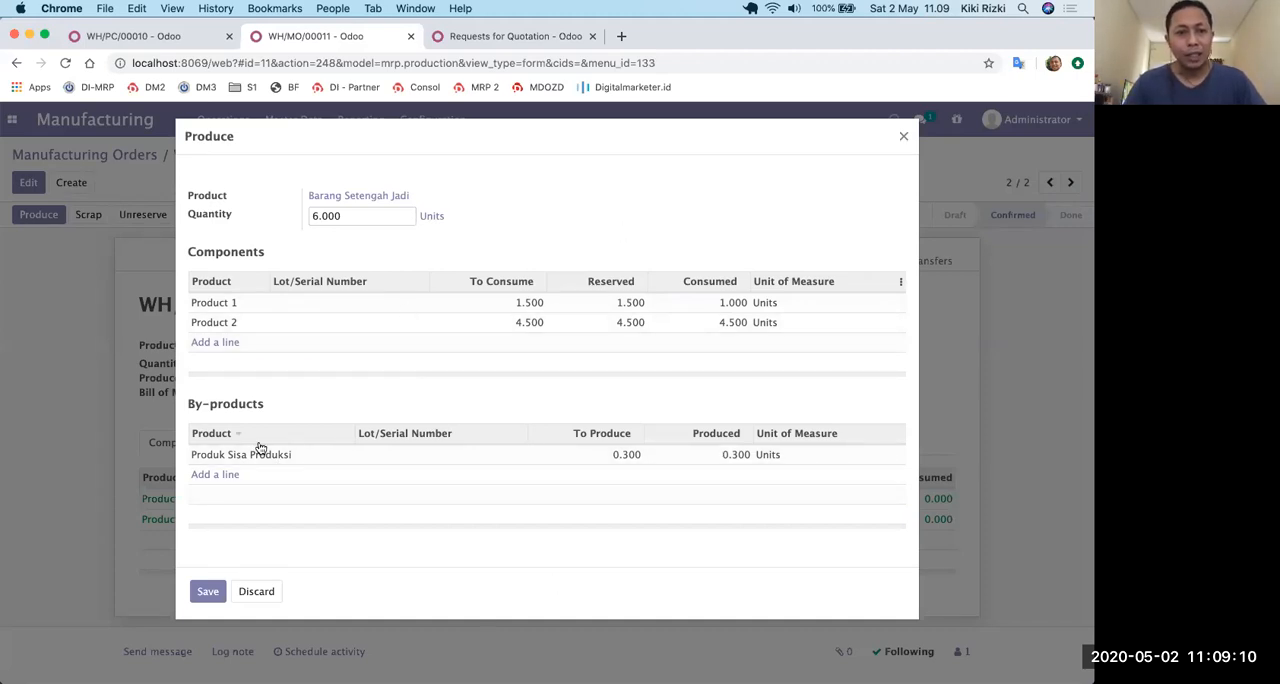
click(455, 456)
click(488, 459)
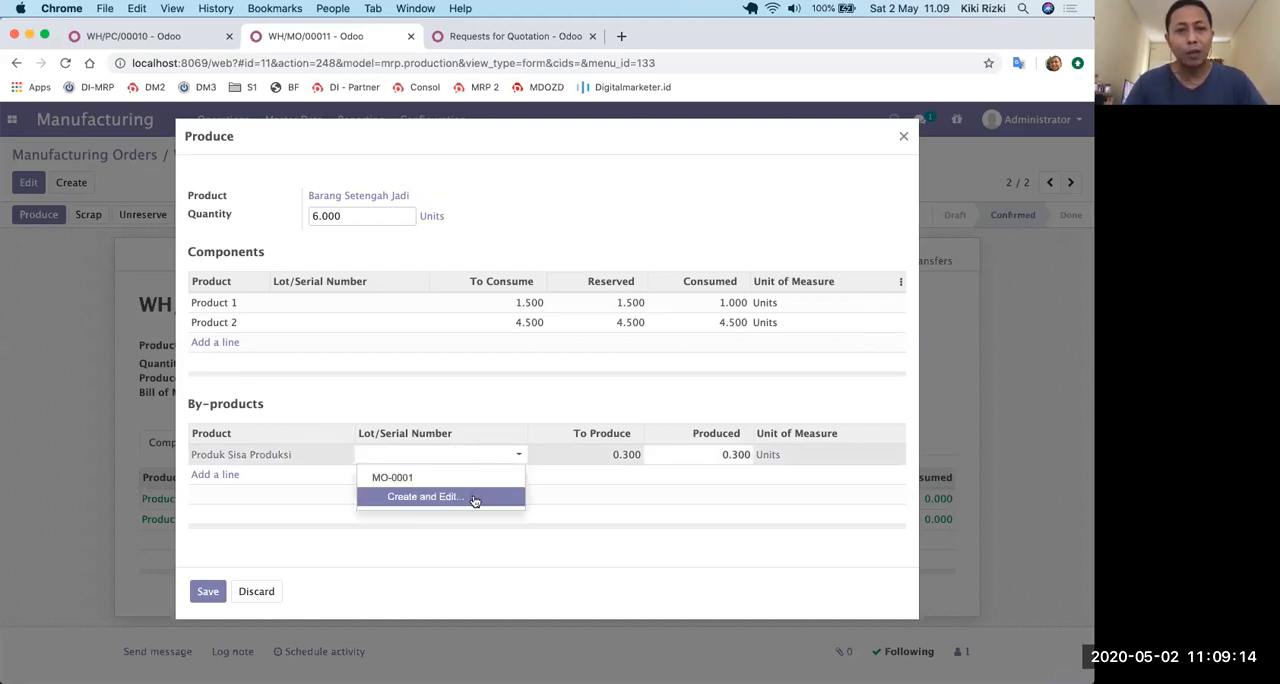
click(475, 500)
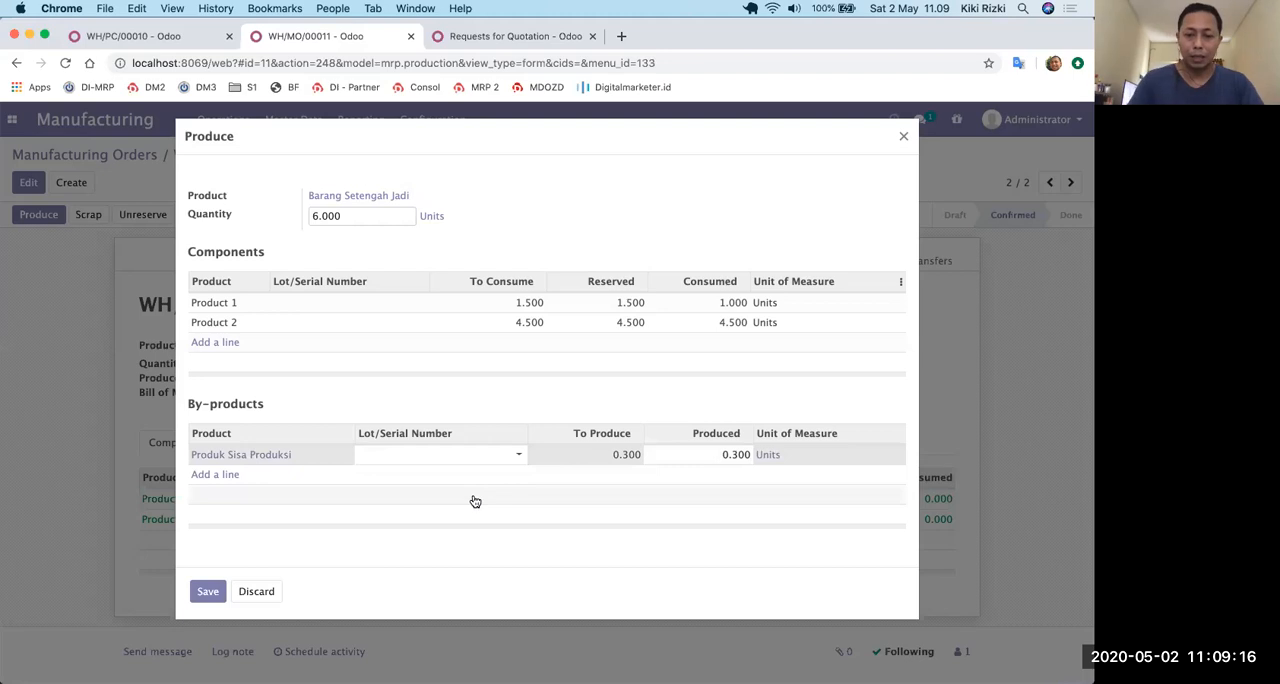
text(MO0)
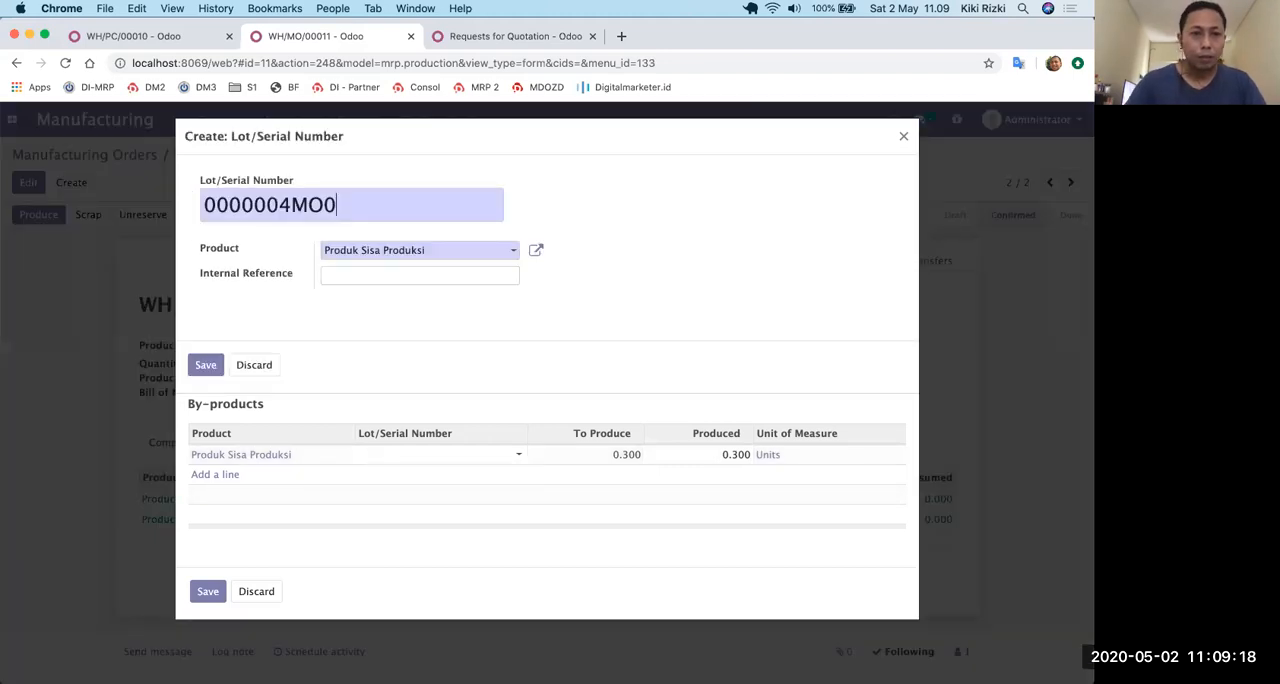
click(254, 366)
Create lot MO-00011 for the by-product Produk Sisa Produksi and assign it to the by-product line.
click(416, 456)
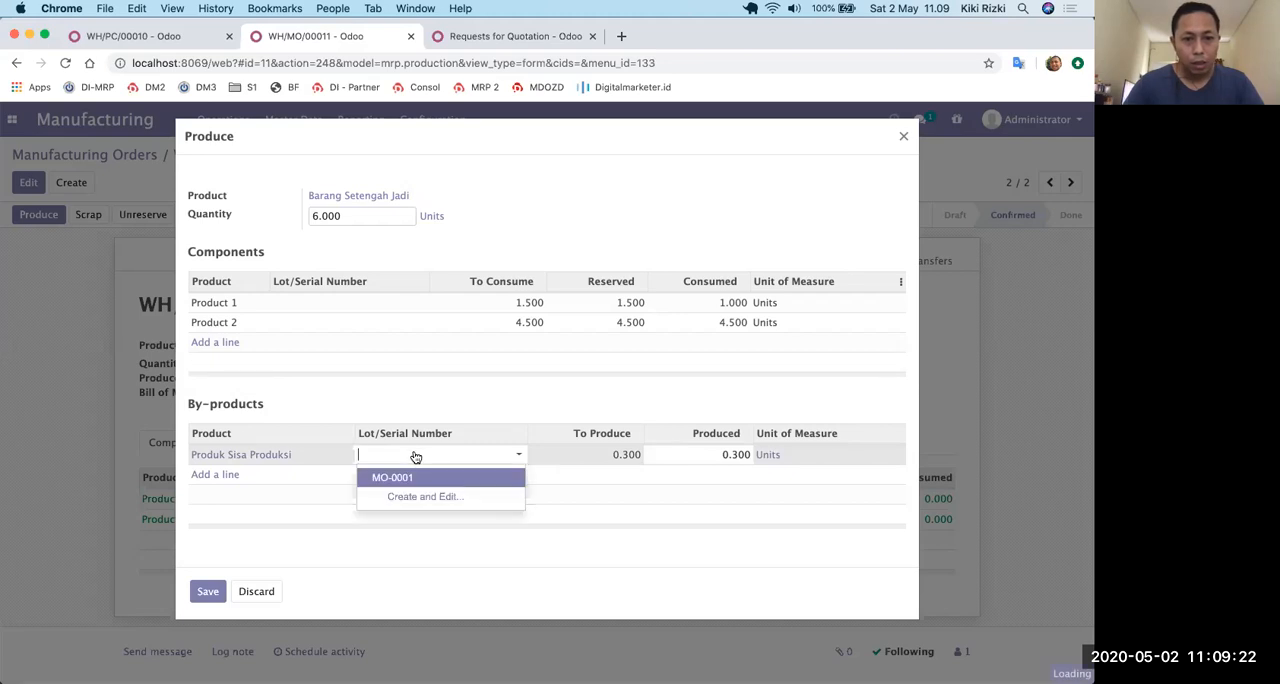
click(414, 497)
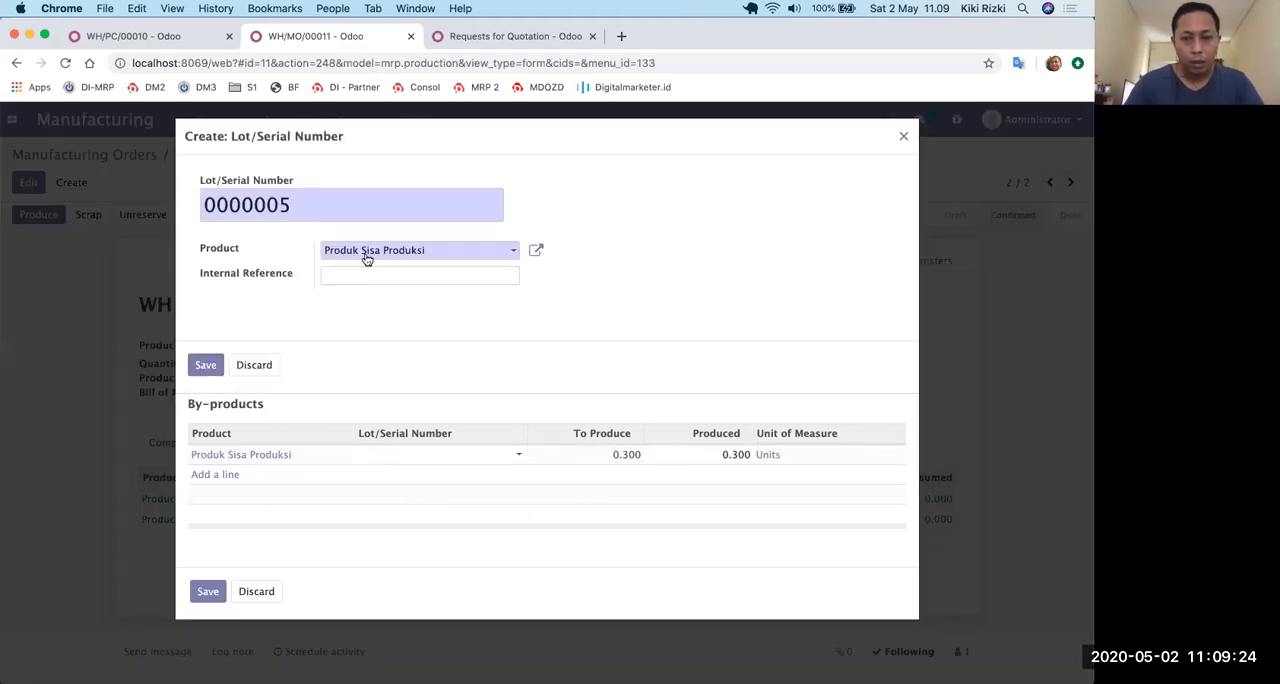
key(BackSpace)
key(BackSpace)
key(BackSpace)
key(BackSpace)
key(BackSpace)
key(BackSpace)
key(BackSpace)
text(MO-00011)
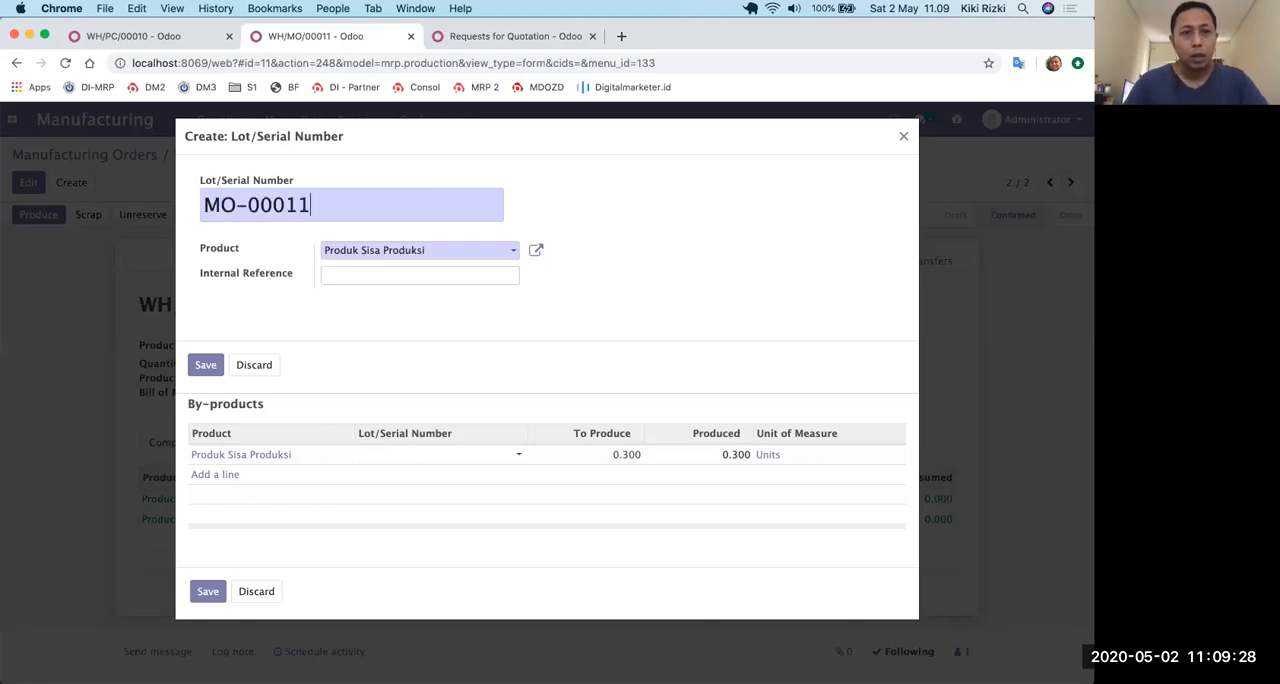
click(203, 366)
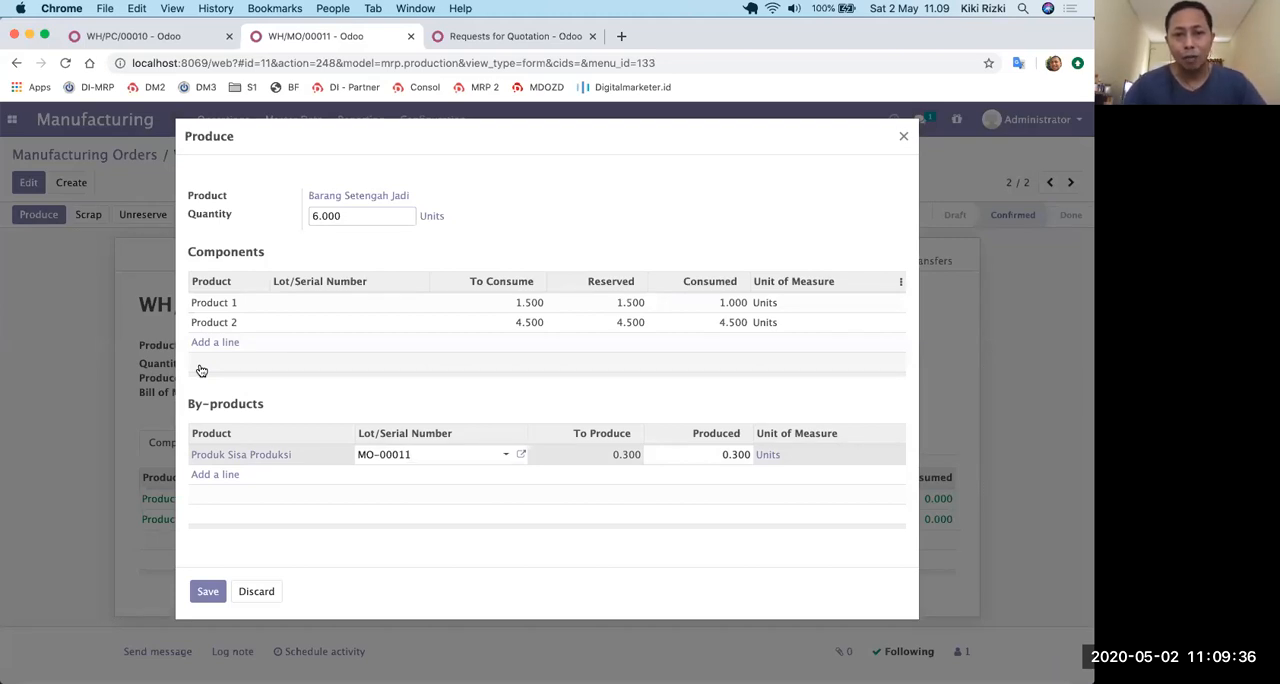
Set the by-product's produced quantity to 0.5 and complete WH/MO/00011 by saving its production and marking it as done.
double_click(729, 458)
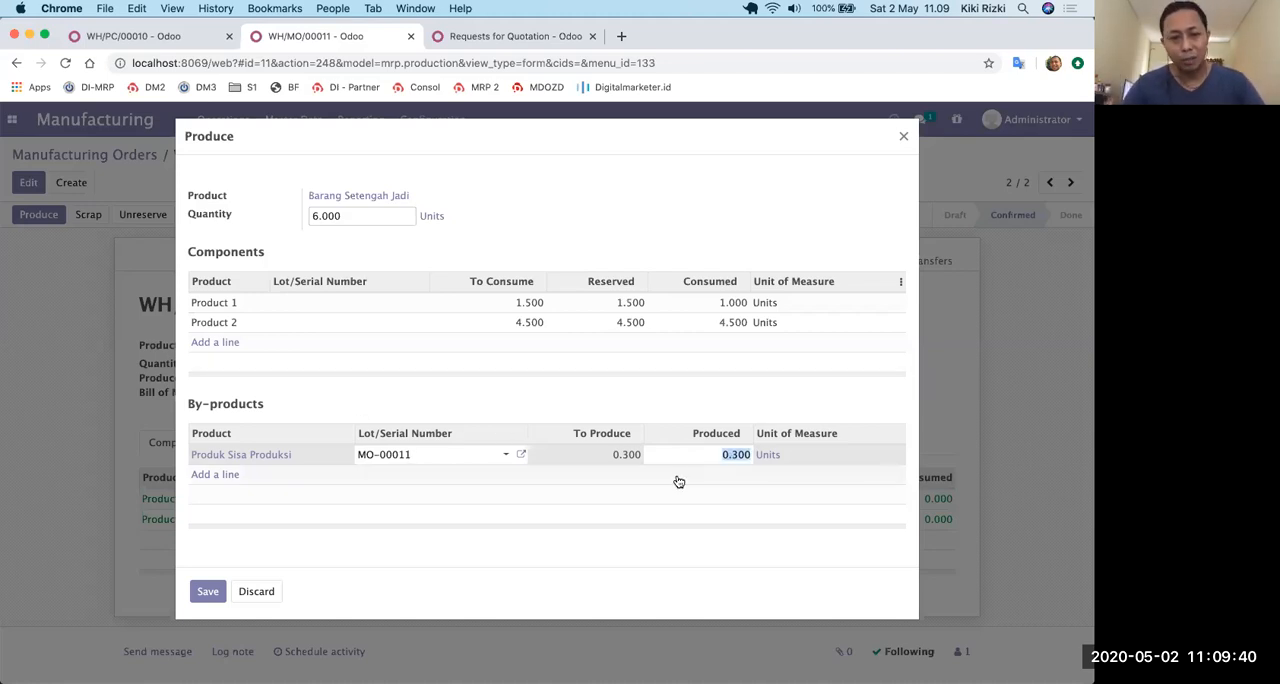
text(0.5)
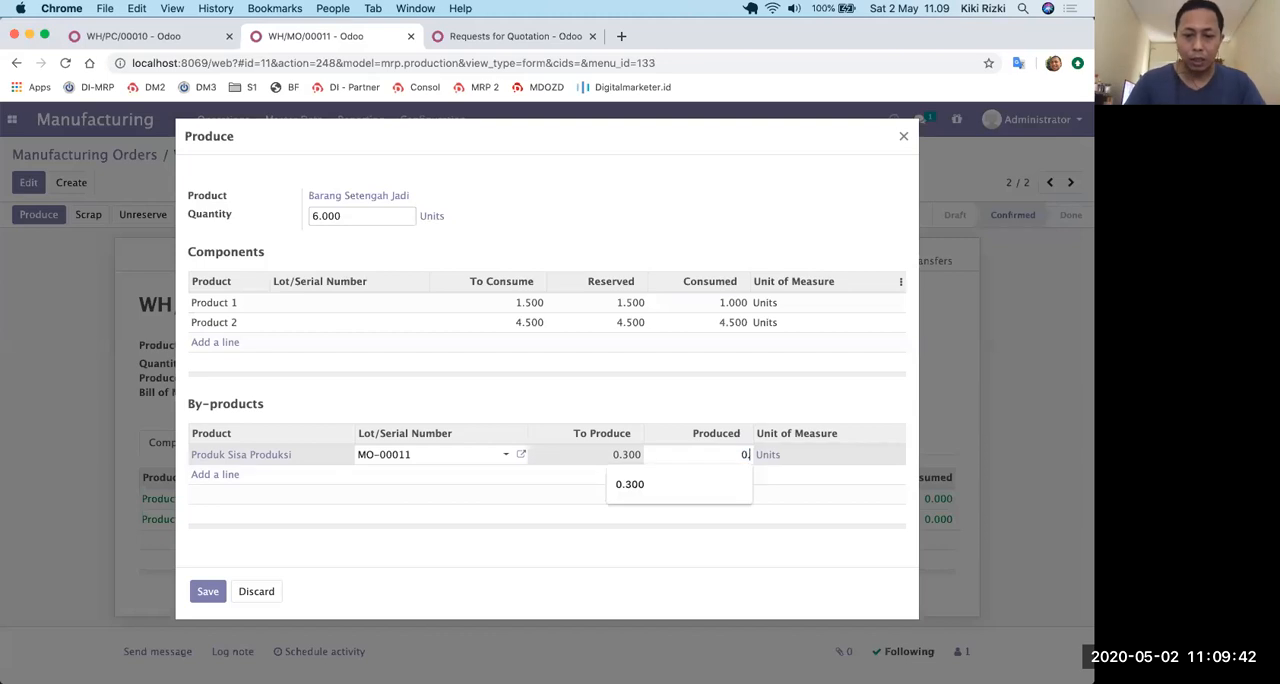
click(718, 392)
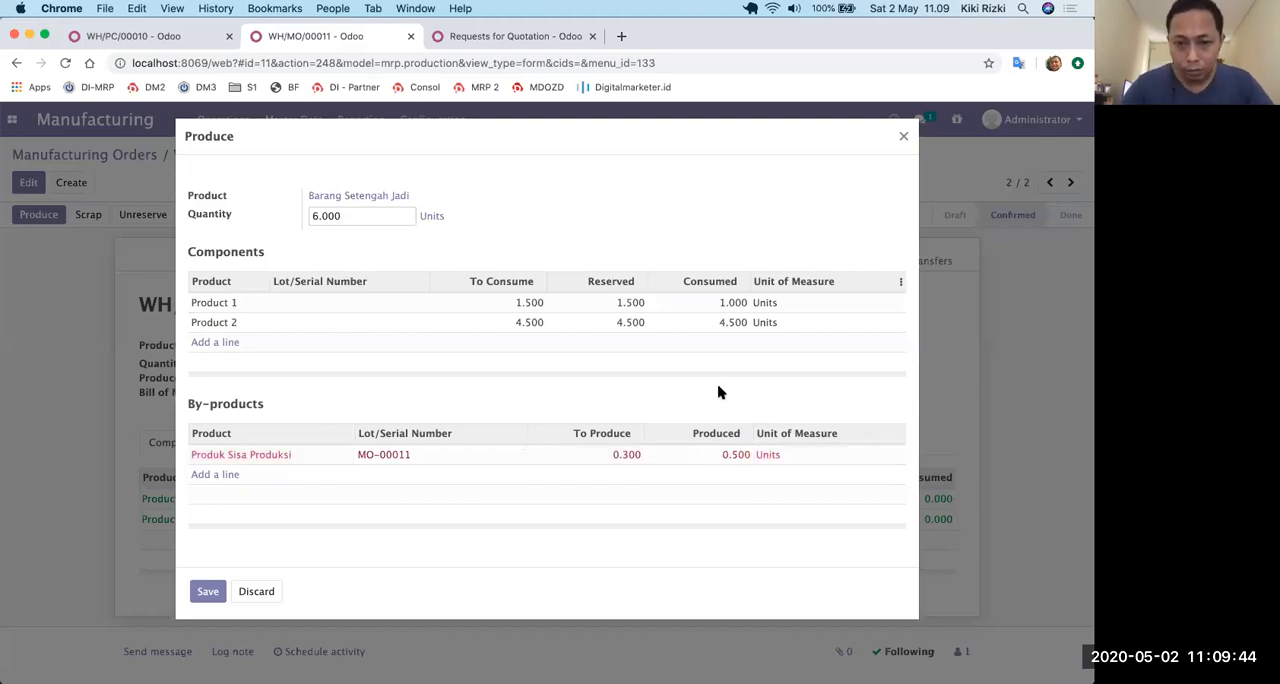
click(205, 590)
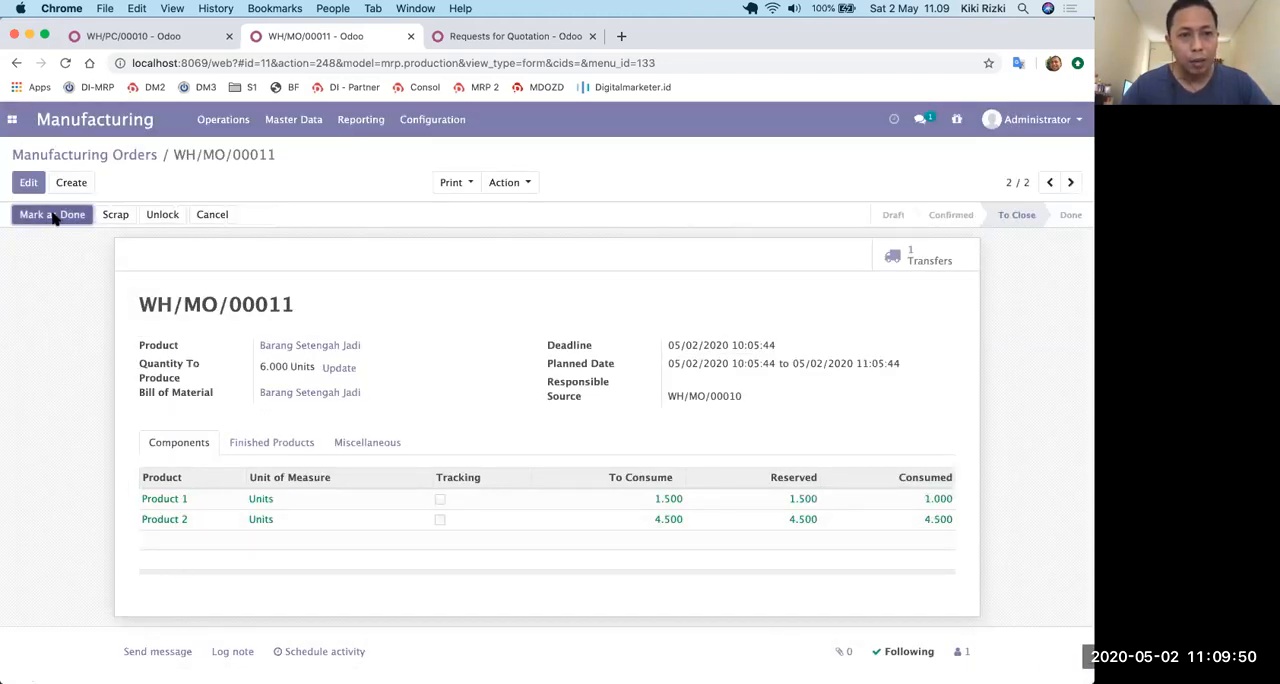
click(55, 217)
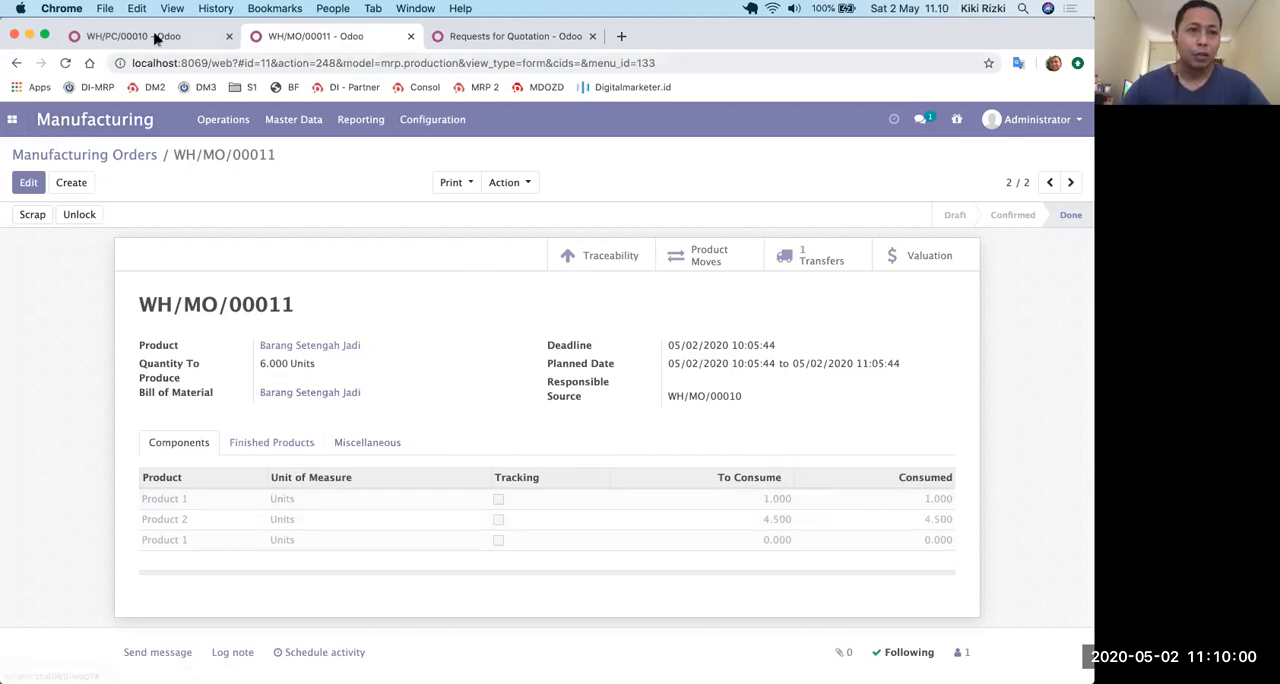
Open manufacturing order WH/MO/00010 for Barang Barang Jadi from the order list and check the availability of its components.
click(134, 155)
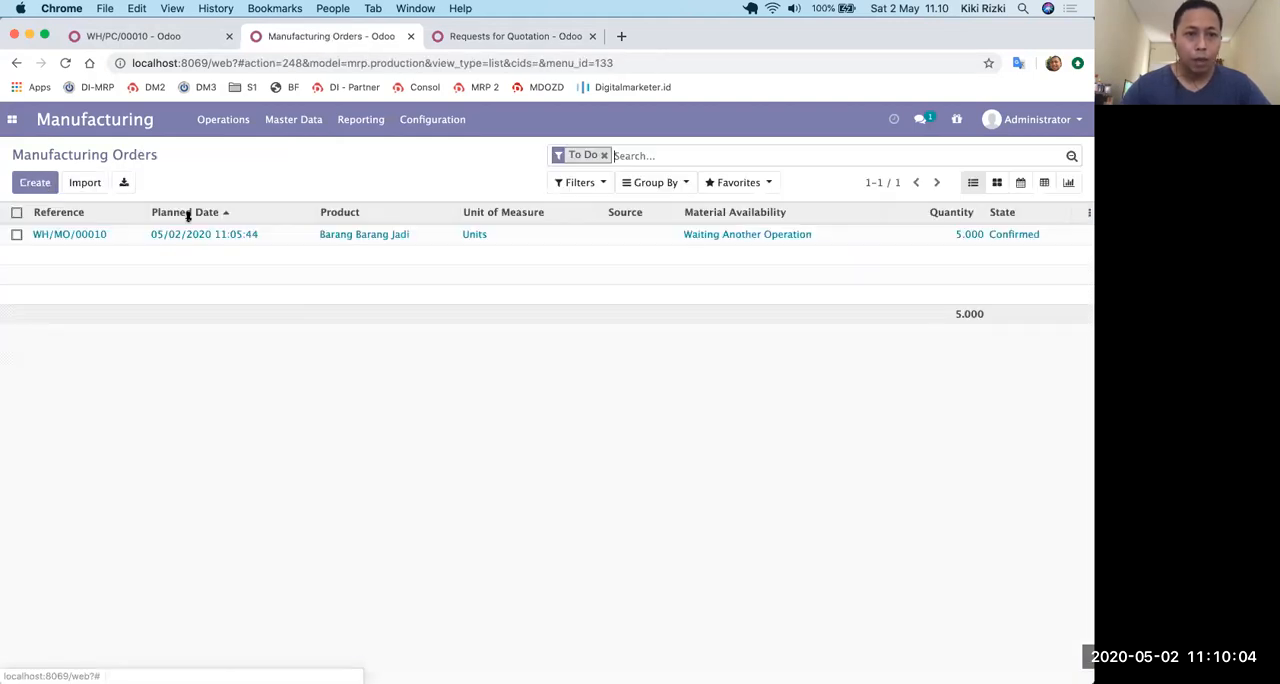
click(365, 237)
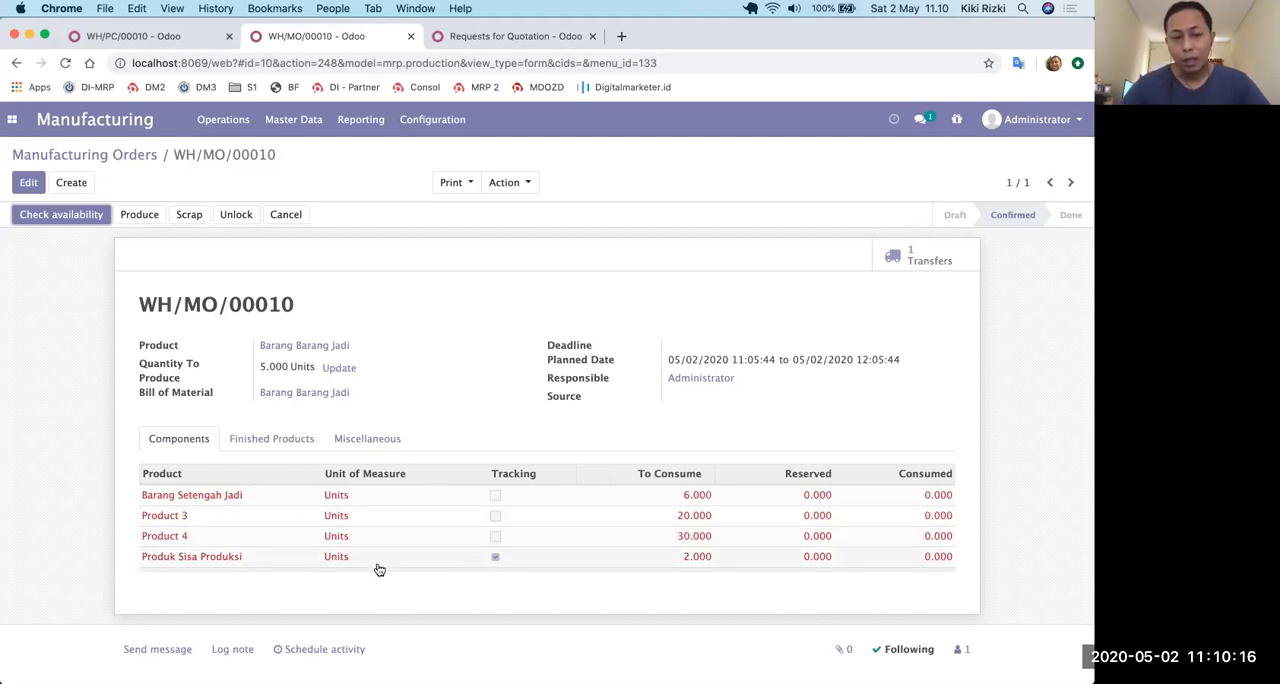
click(498, 557)
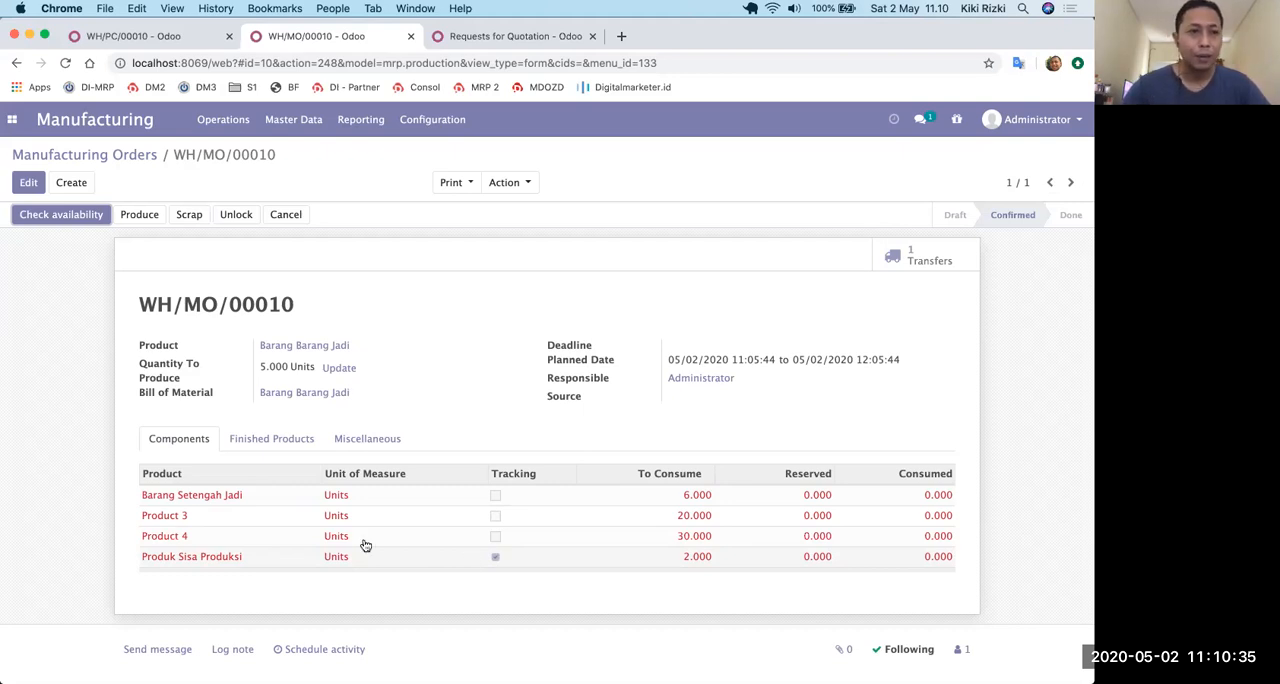
click(55, 218)
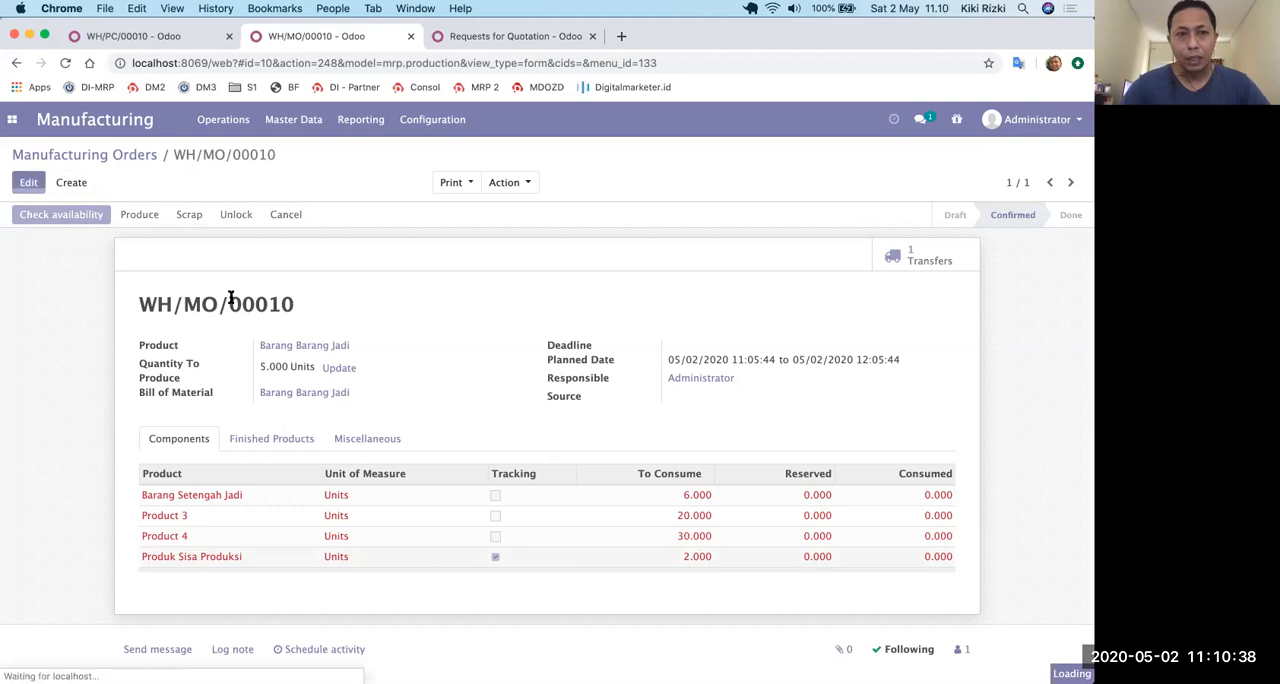
Open the late Pick Components transfer WH/PC/00011 in Inventory and reserve its outstanding products by checking availability.
click(155, 38)
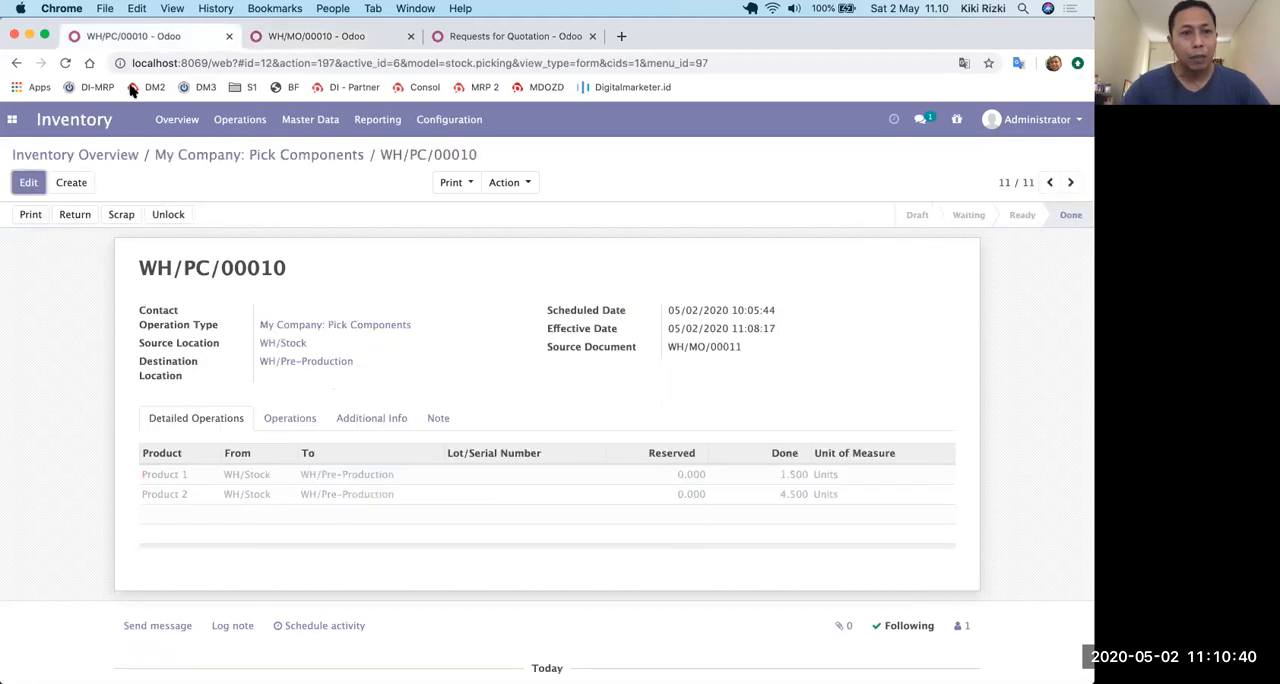
click(124, 155)
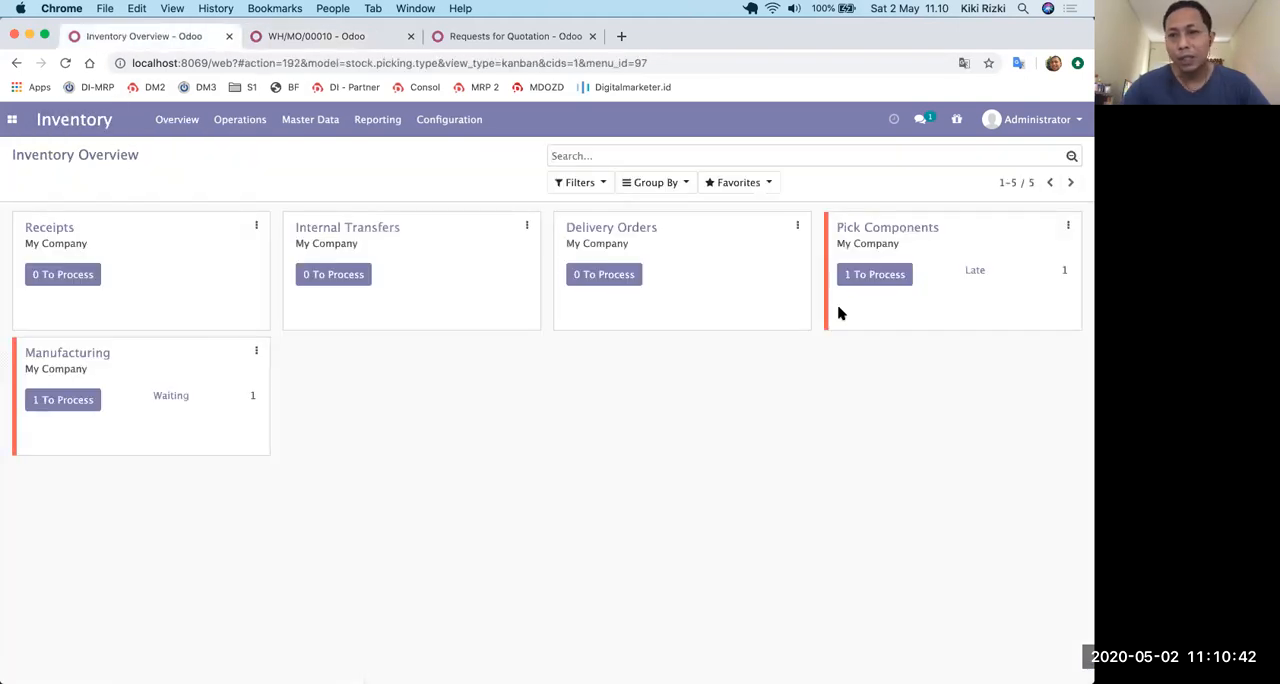
click(977, 274)
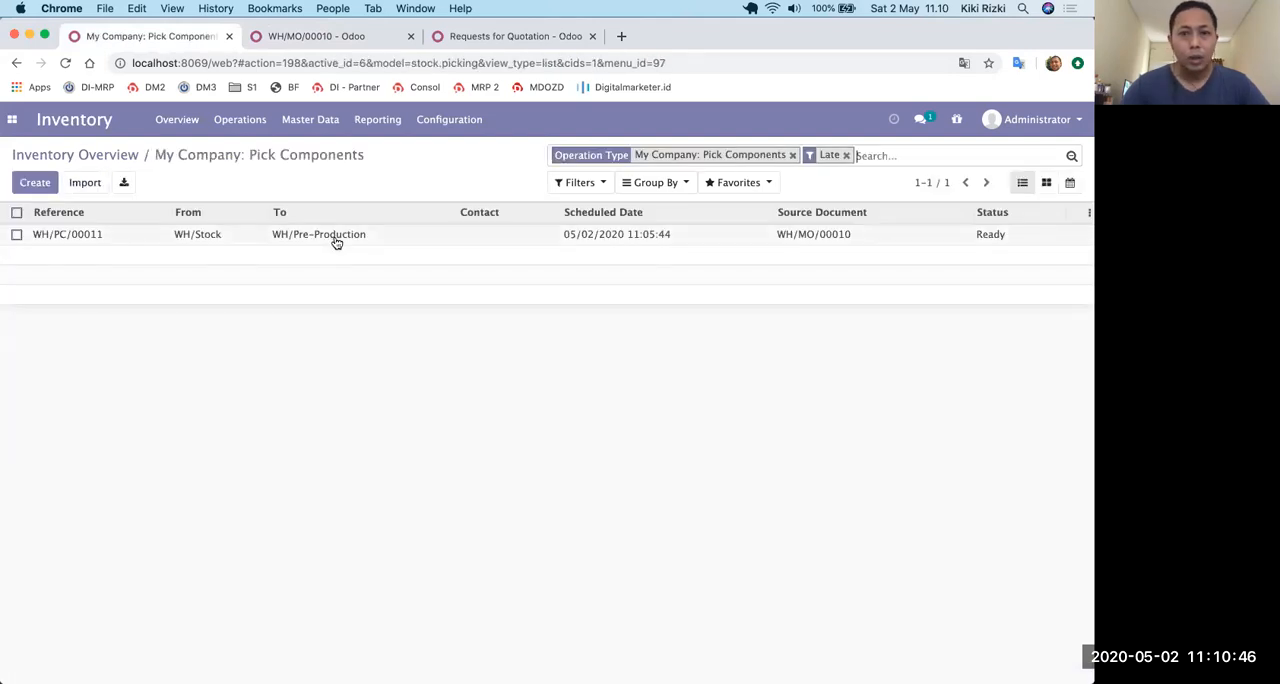
click(337, 240)
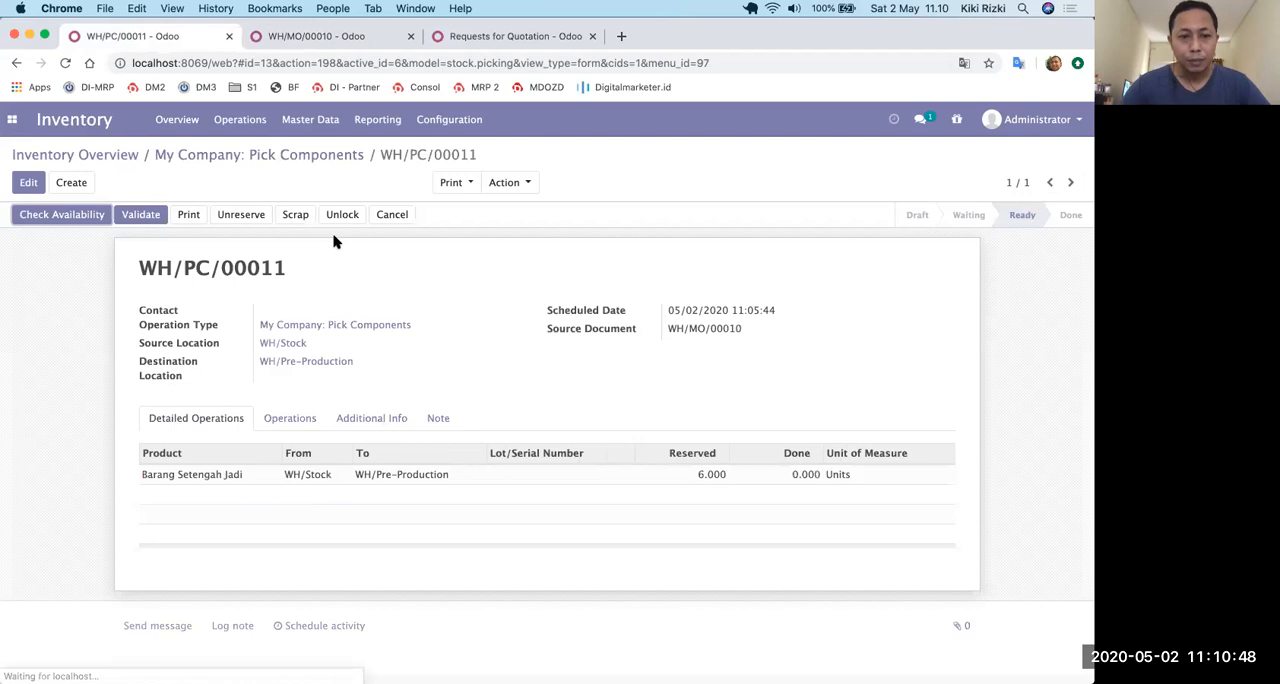
click(292, 419)
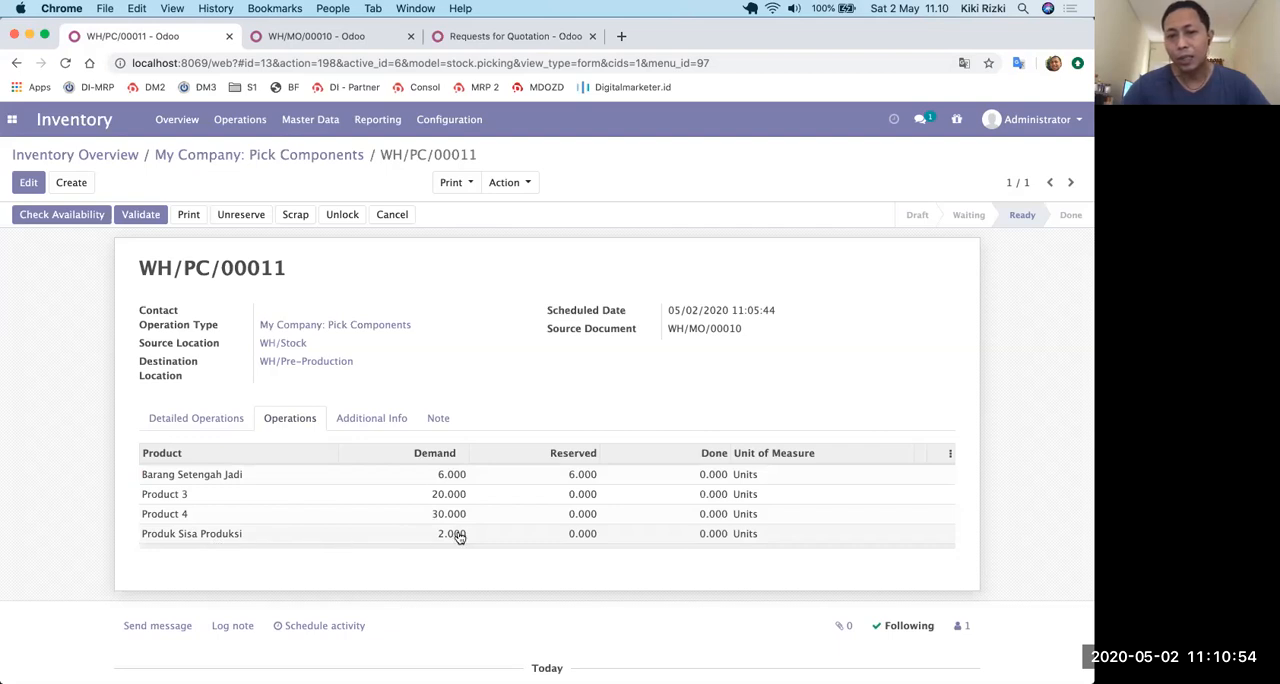
click(60, 216)
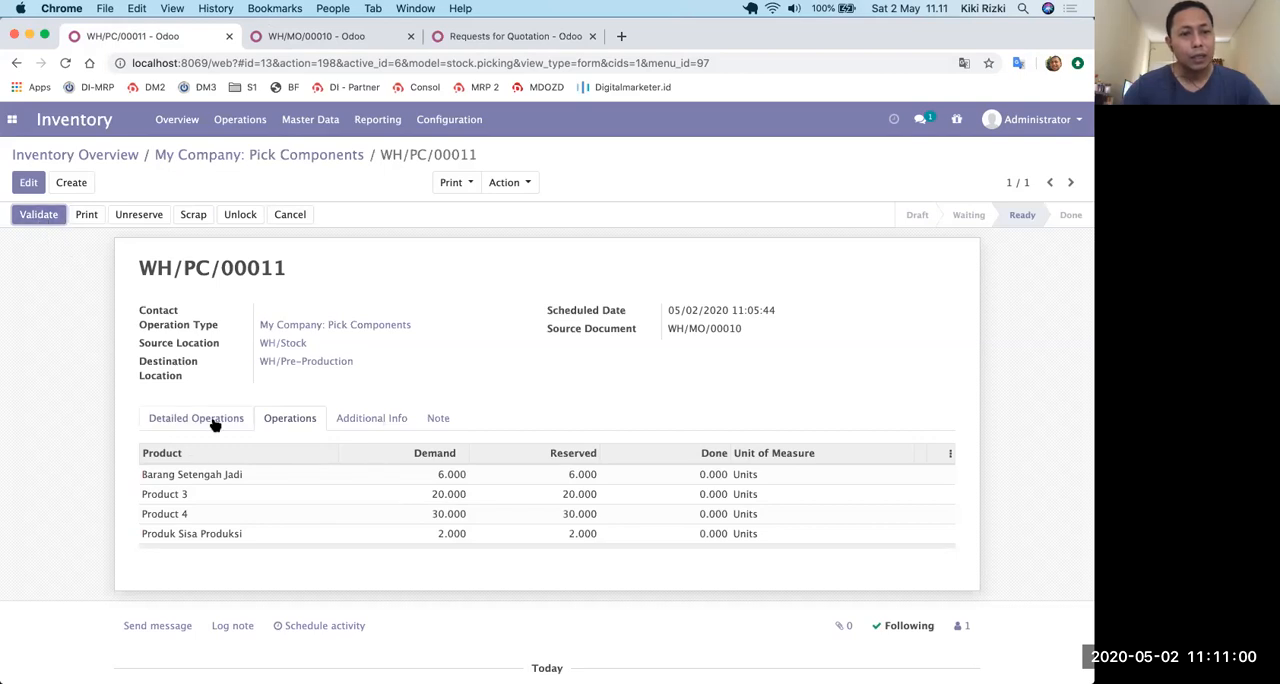
Review the detailed operations of transfer WH/PC/00011 and validate it for all reserved quantities.
click(176, 420)
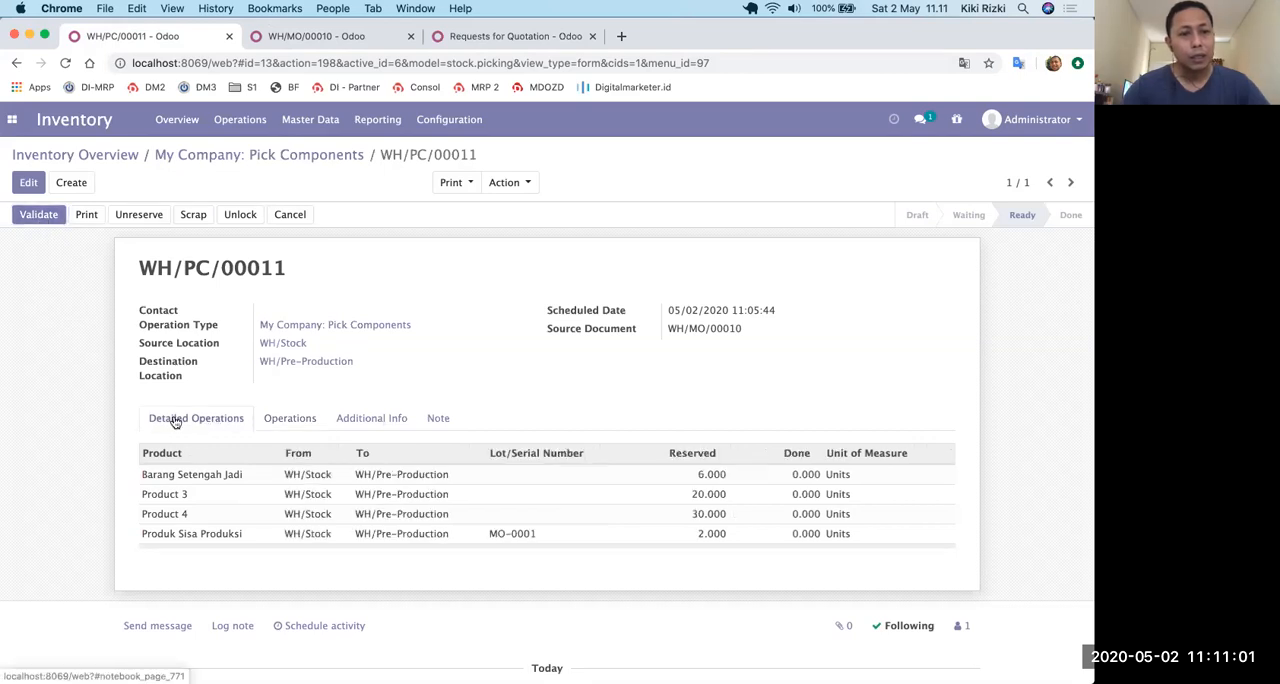
click(38, 216)
click(211, 259)
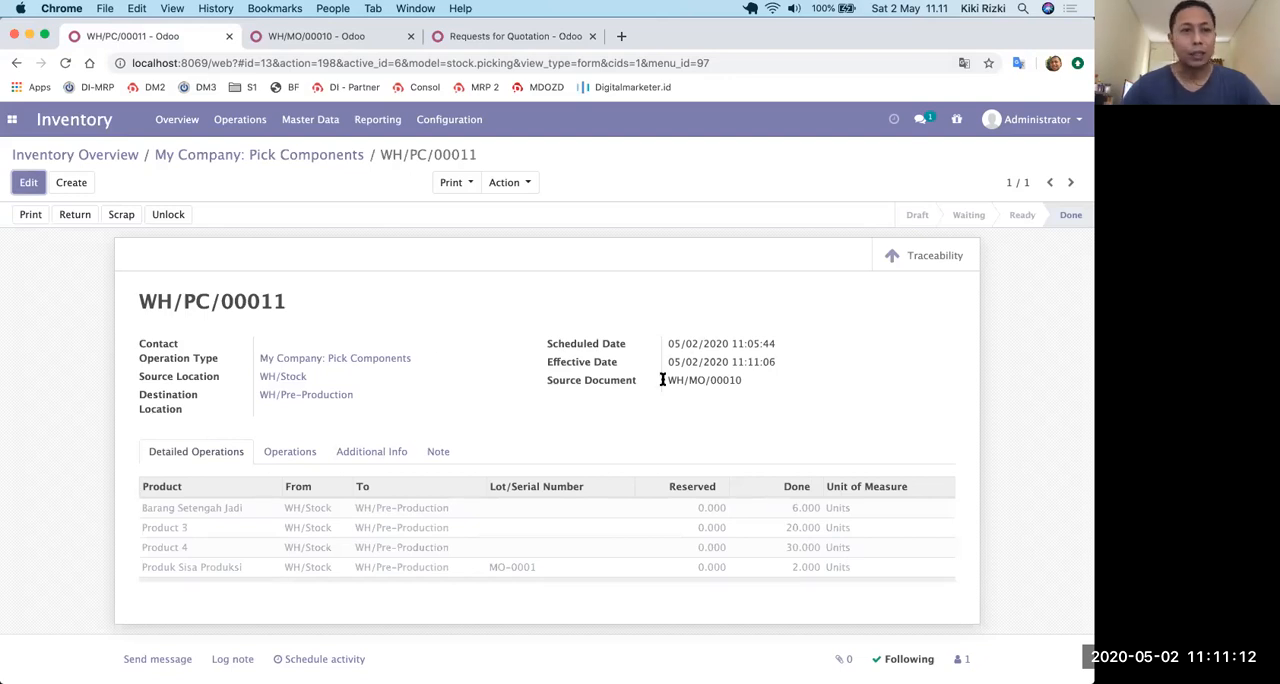
Reserve the components of WH/MO/00010 by checking availability and start its production with a generated lot number for Barang Barang Jadi.
click(345, 37)
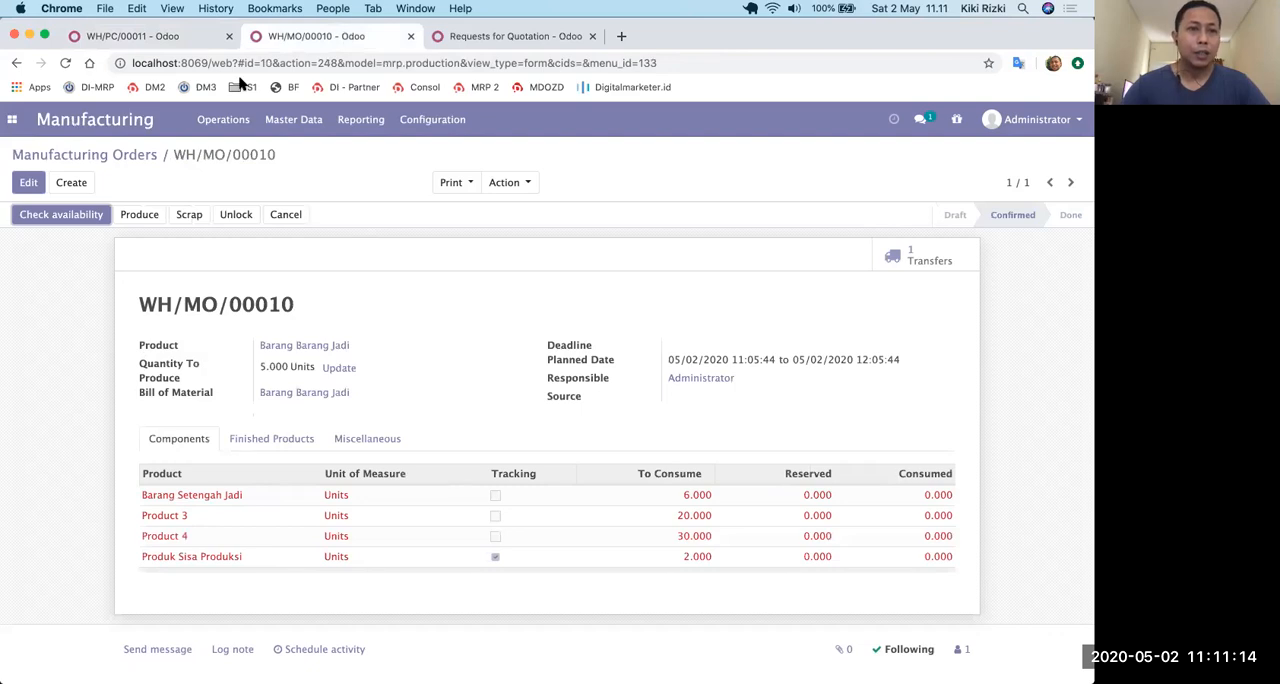
click(61, 215)
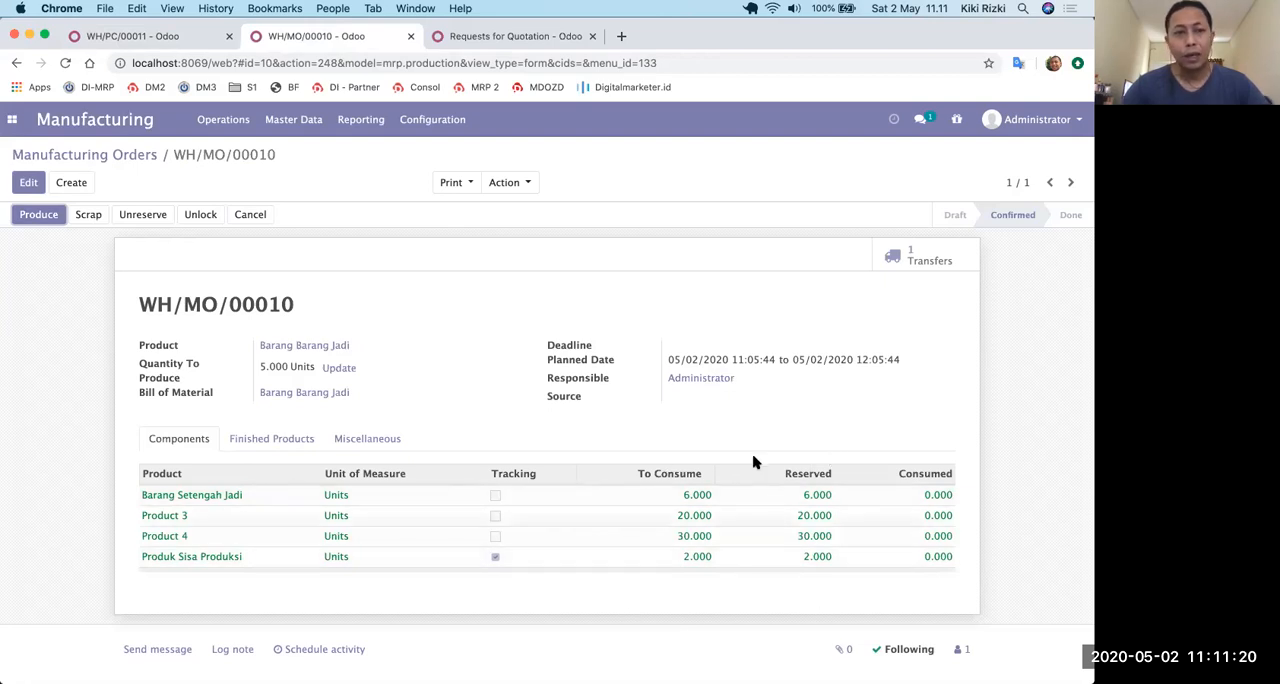
click(32, 218)
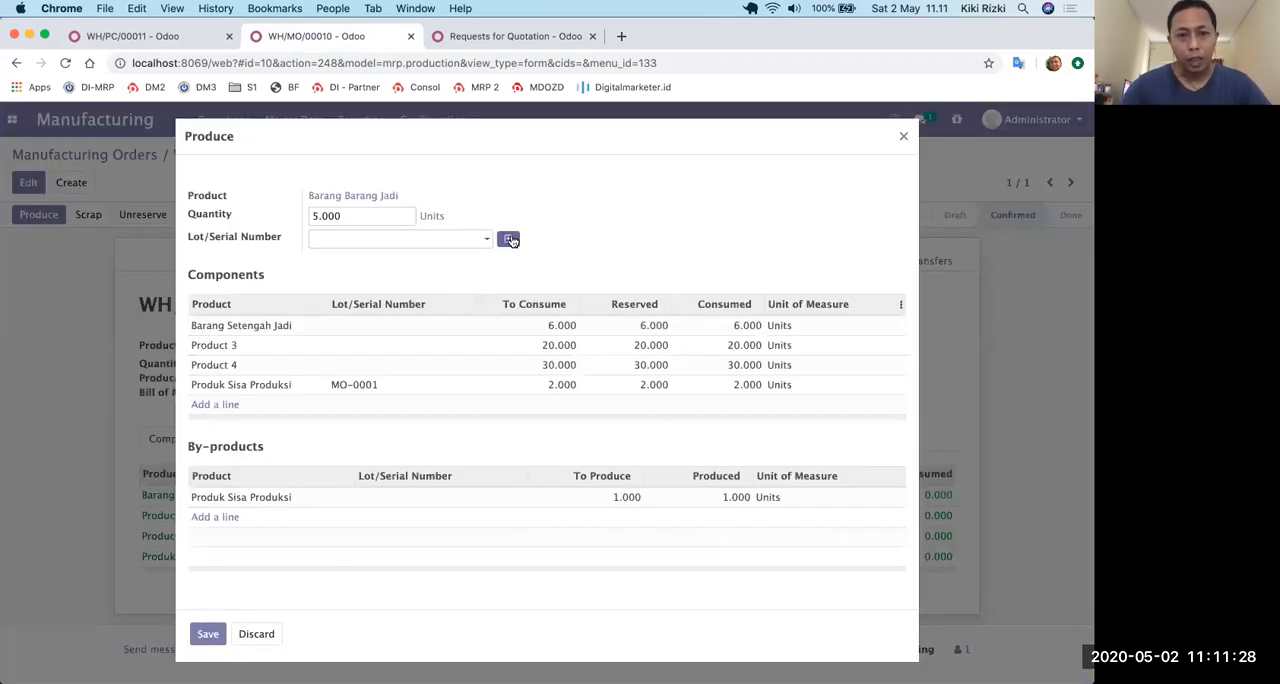
click(510, 240)
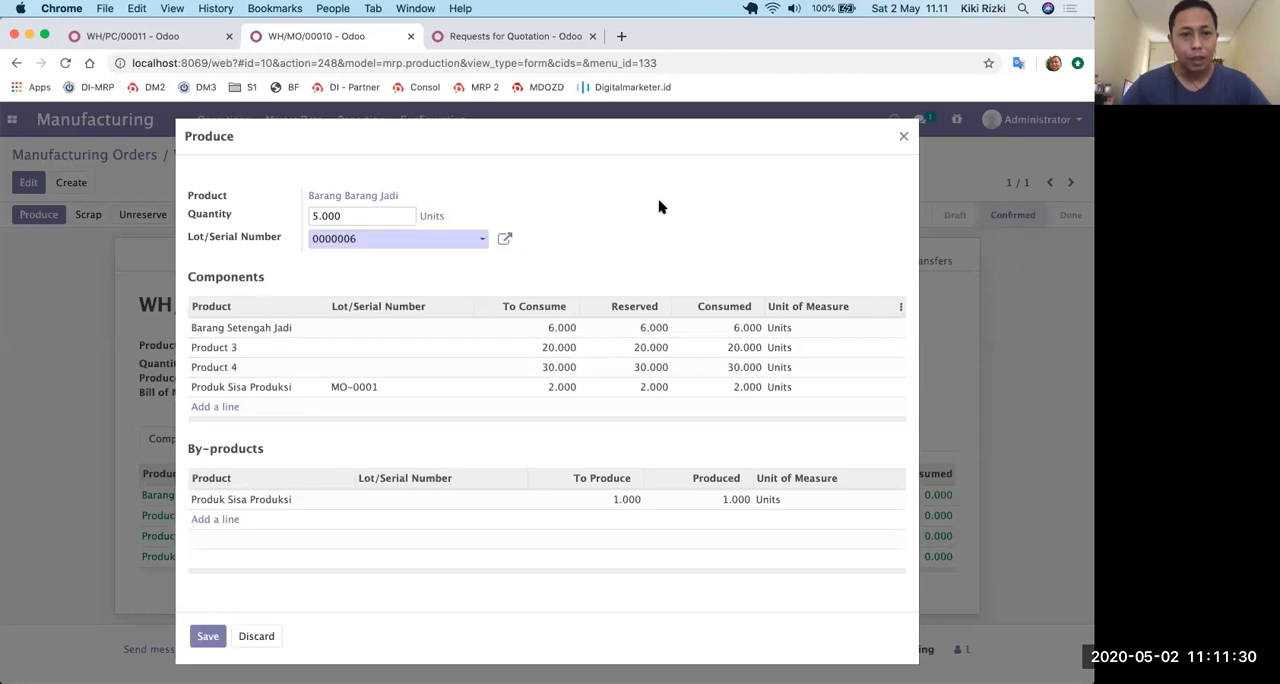
Set the lot of the consumed component Produk Sisa Produksi to MO-00011.
click(393, 396)
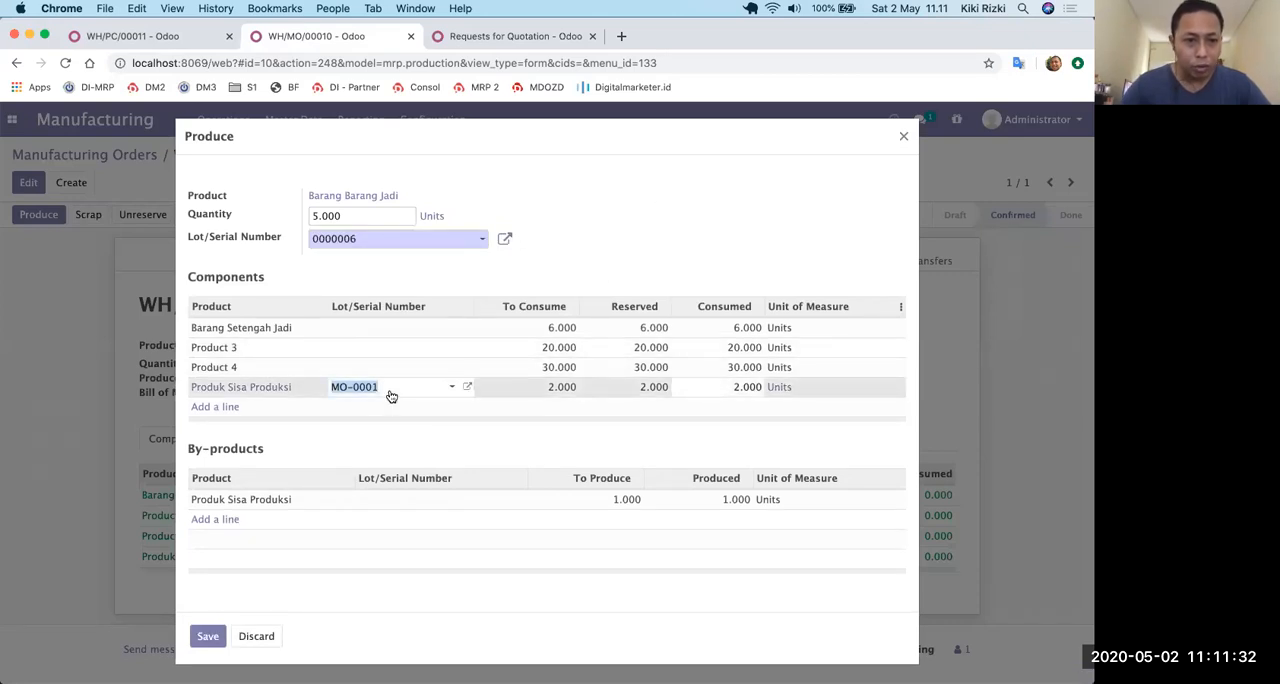
click(424, 393)
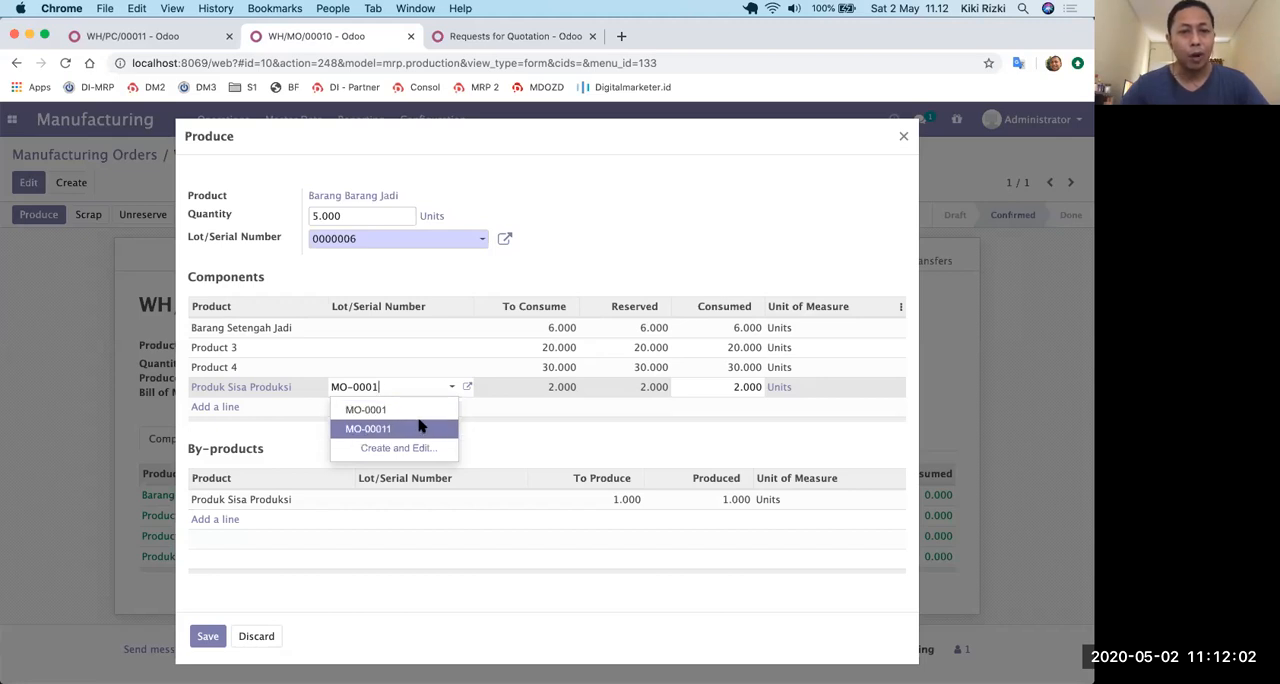
click(419, 428)
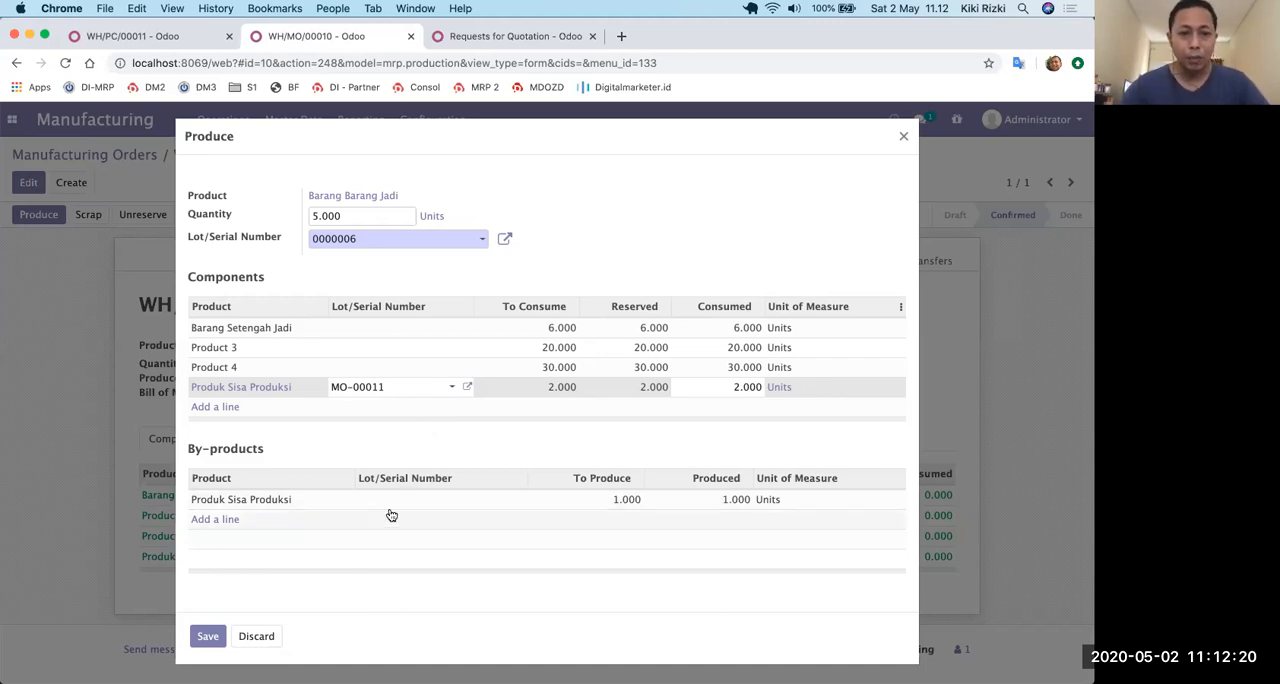
Create the lot Mo-00012 for the by-product Produk Sisa Produksi in the production of Barang Barang Jadi.
click(434, 504)
click(437, 504)
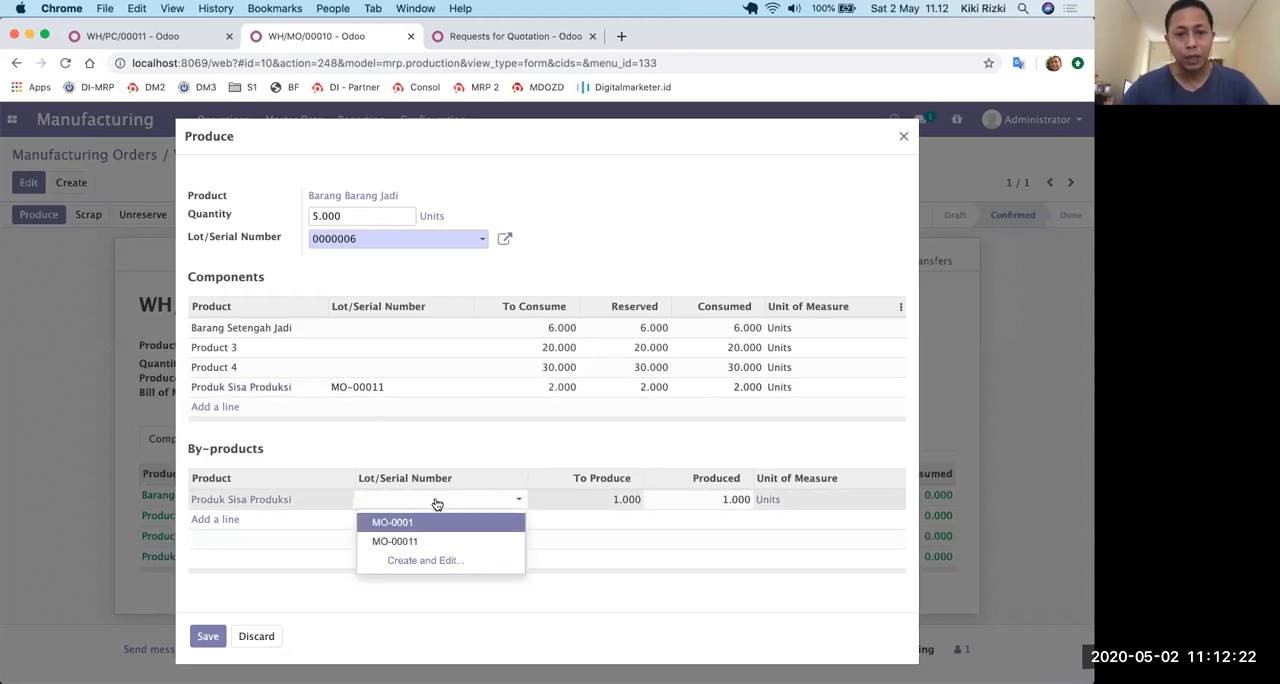
click(436, 560)
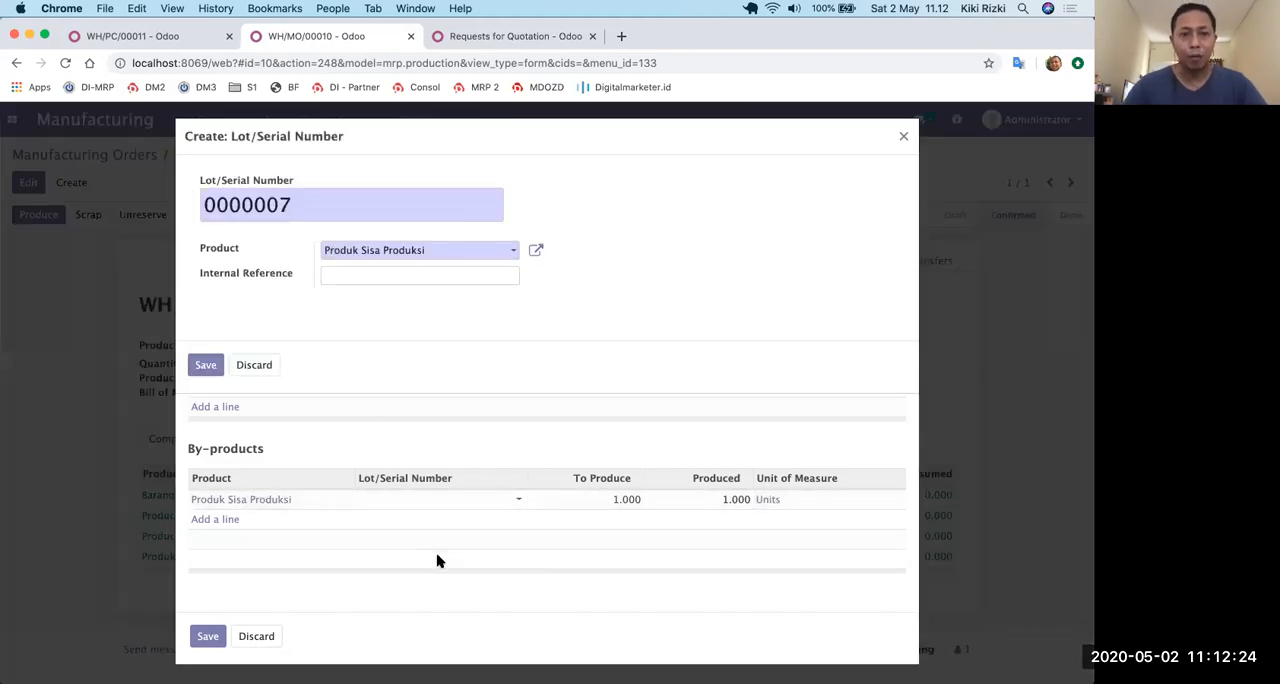
key(BackSpace)
key(BackSpace)
key(BackSpace)
key(BackSpace)
key(BackSpace)
key(BackSpace)
key(BackSpace)
text(Mo-00012)
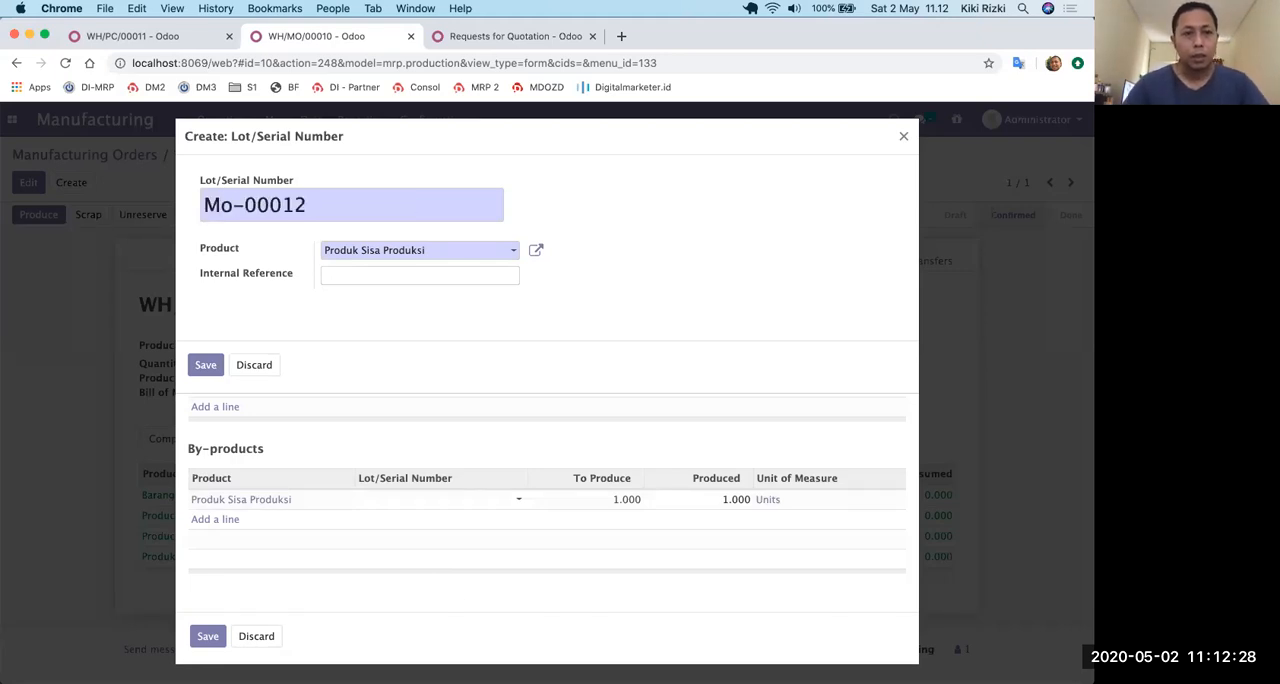
click(205, 366)
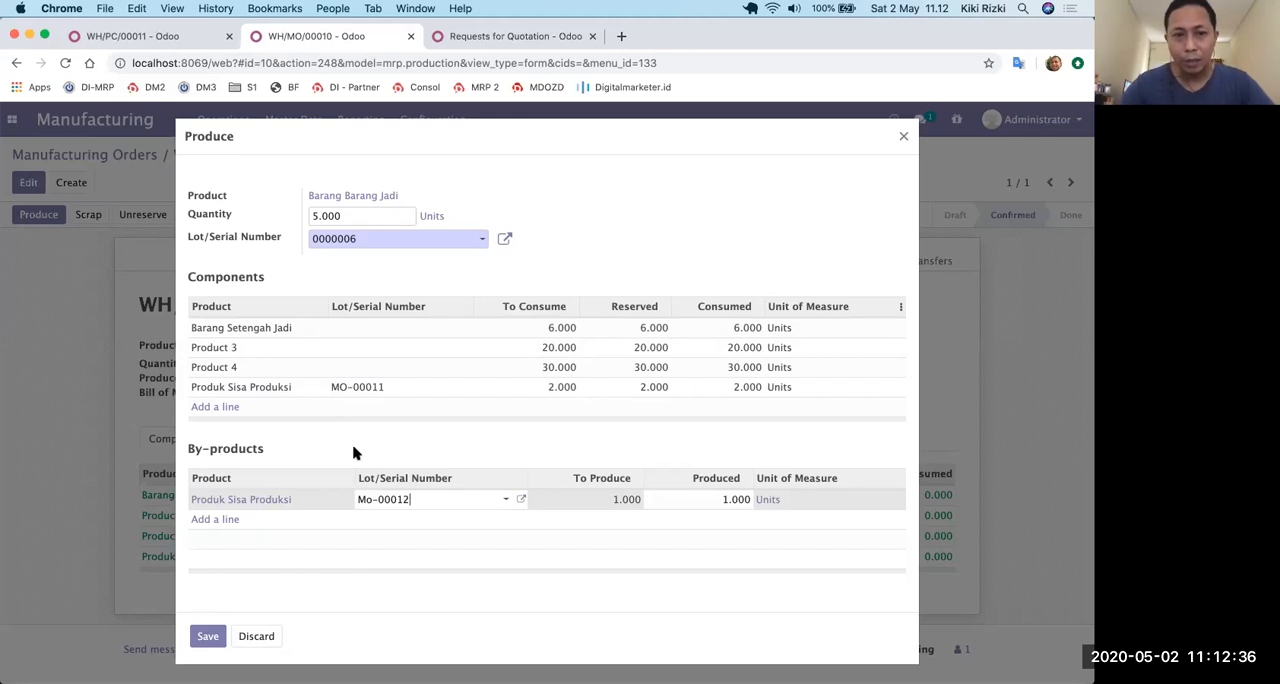
Set the quantity to produce to 2 units and save the partial production.
click(375, 213)
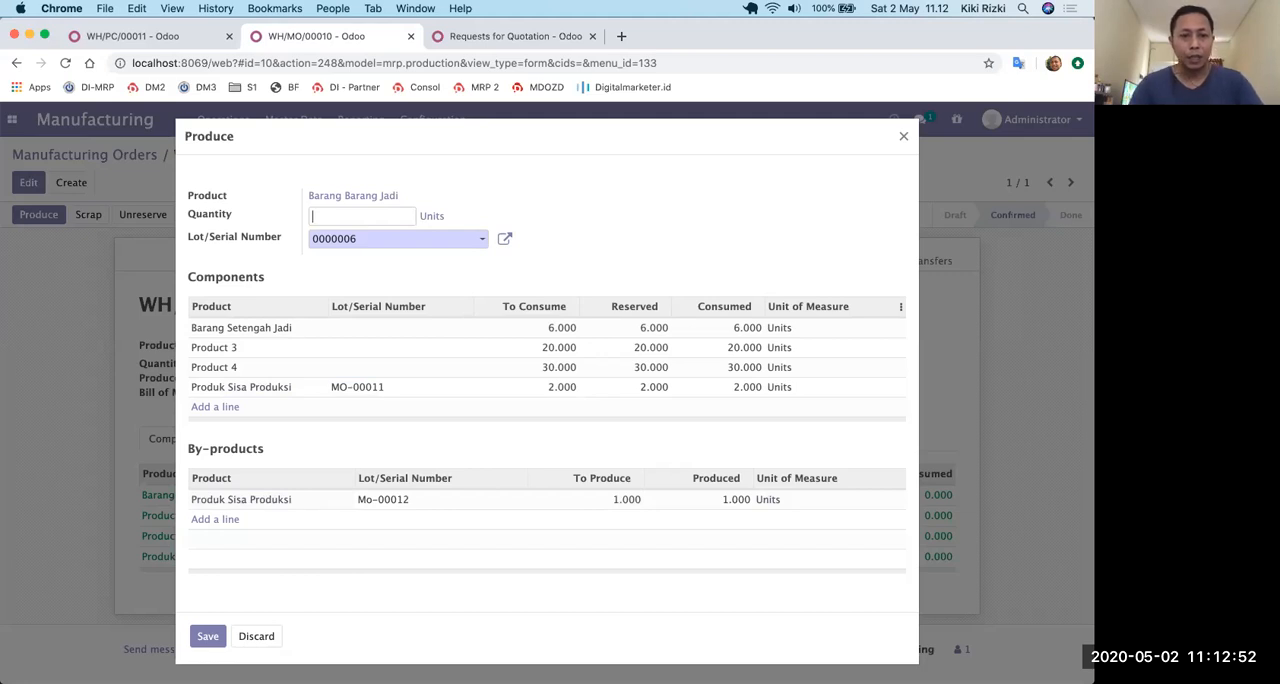
click(680, 204)
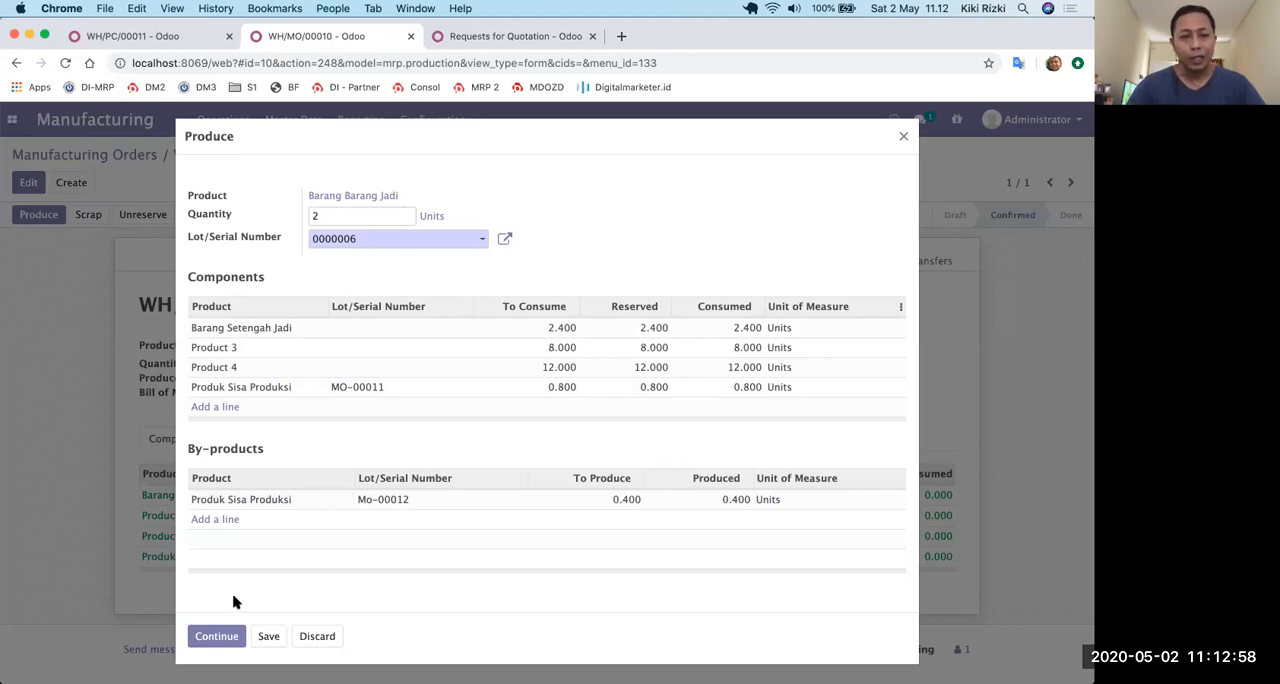
click(269, 642)
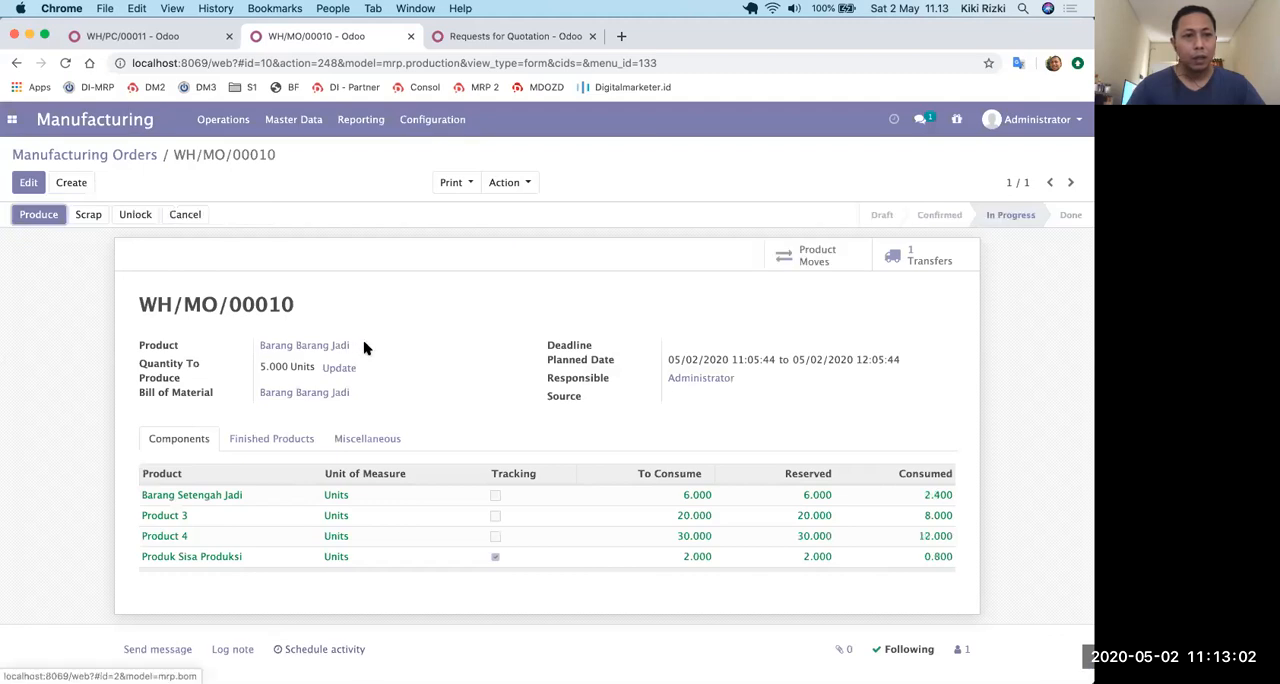
Activate the developer mode in the general settings.
click(11, 126)
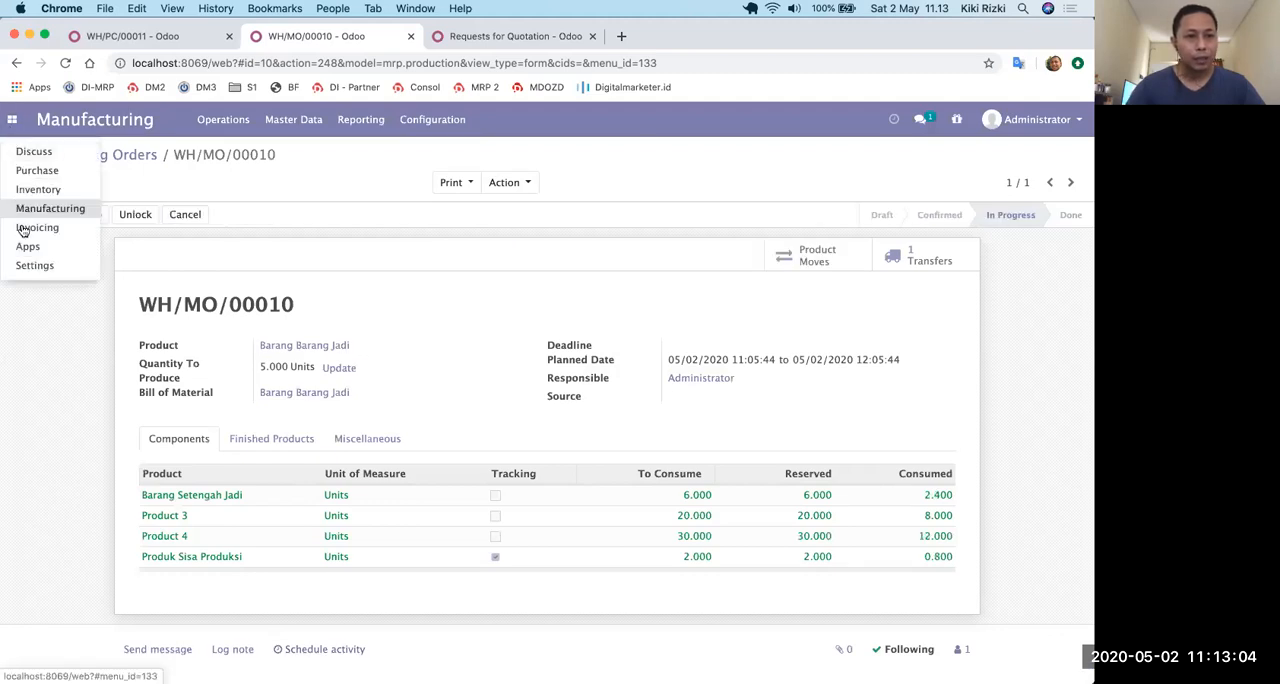
click(28, 266)
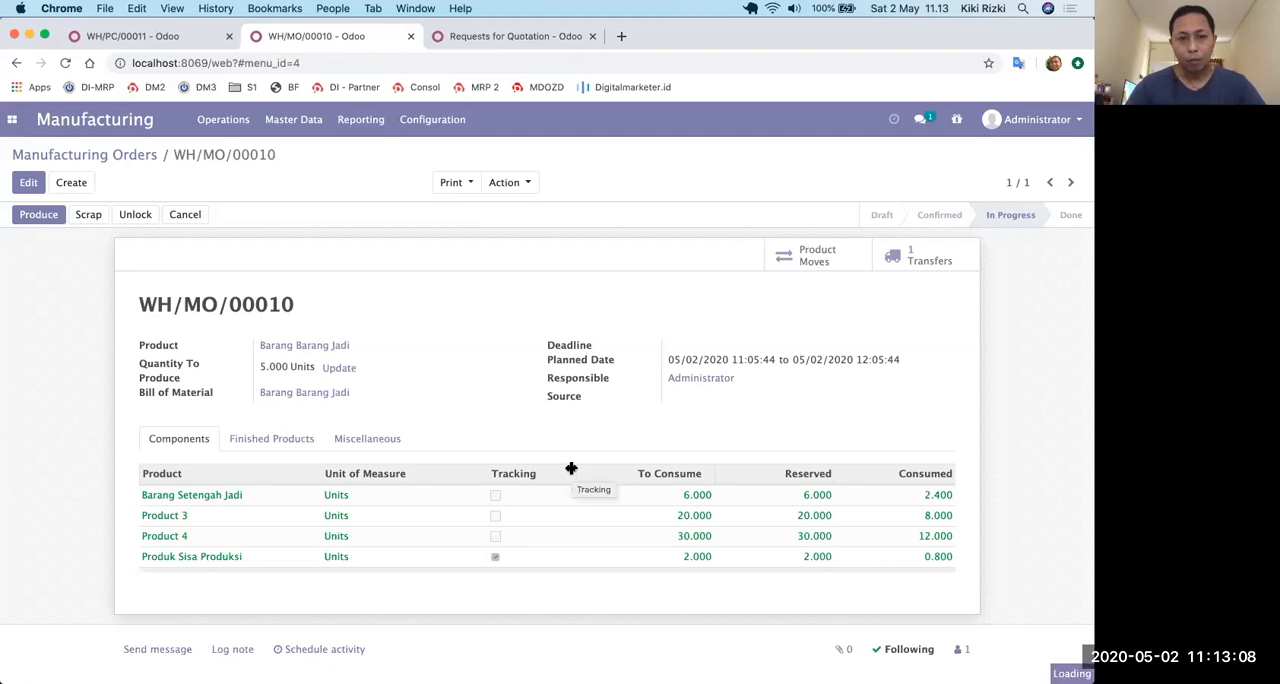
scroll(571, 468, down, 10)
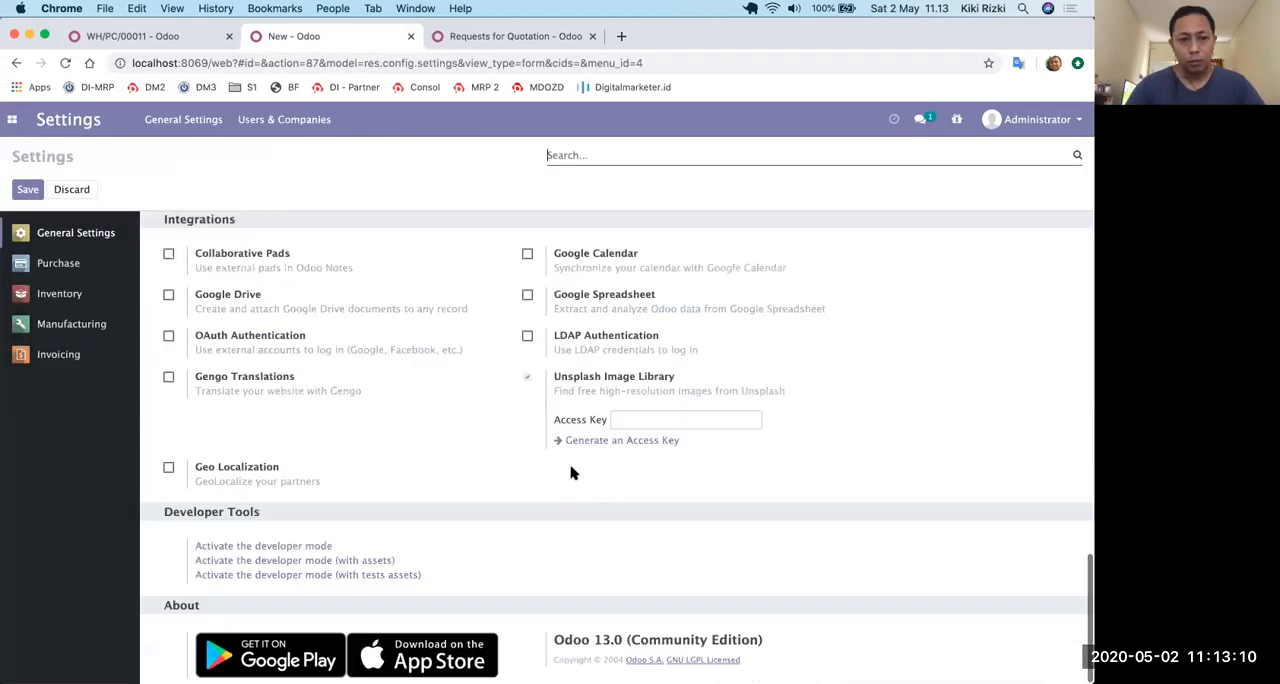
click(267, 549)
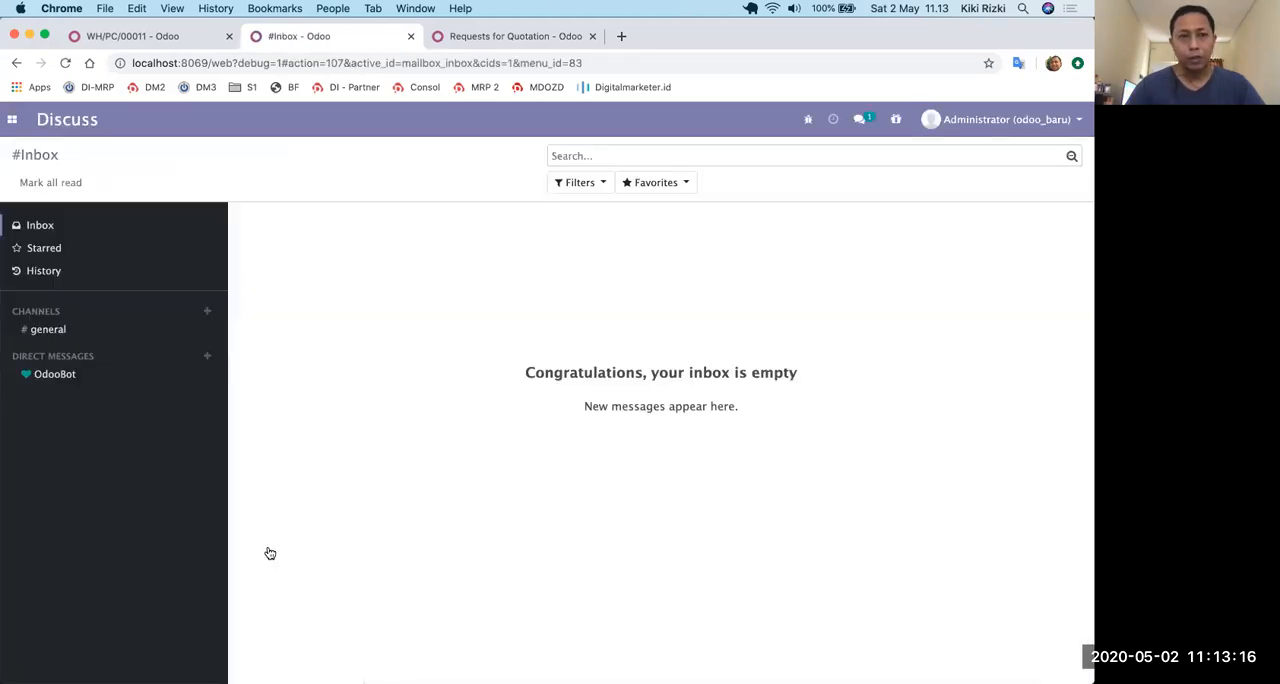
Reopen manufacturing order WH/MO/00010 and post the inventory of its partial production.
click(13, 122)
click(28, 208)
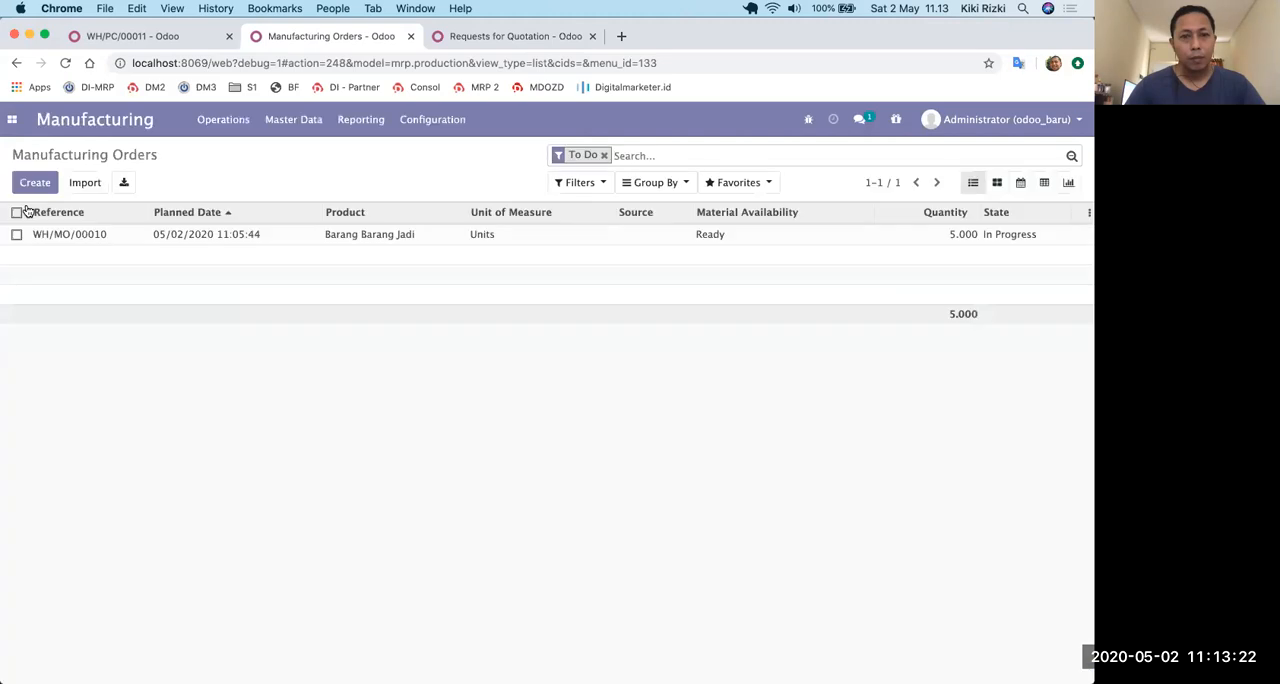
click(214, 238)
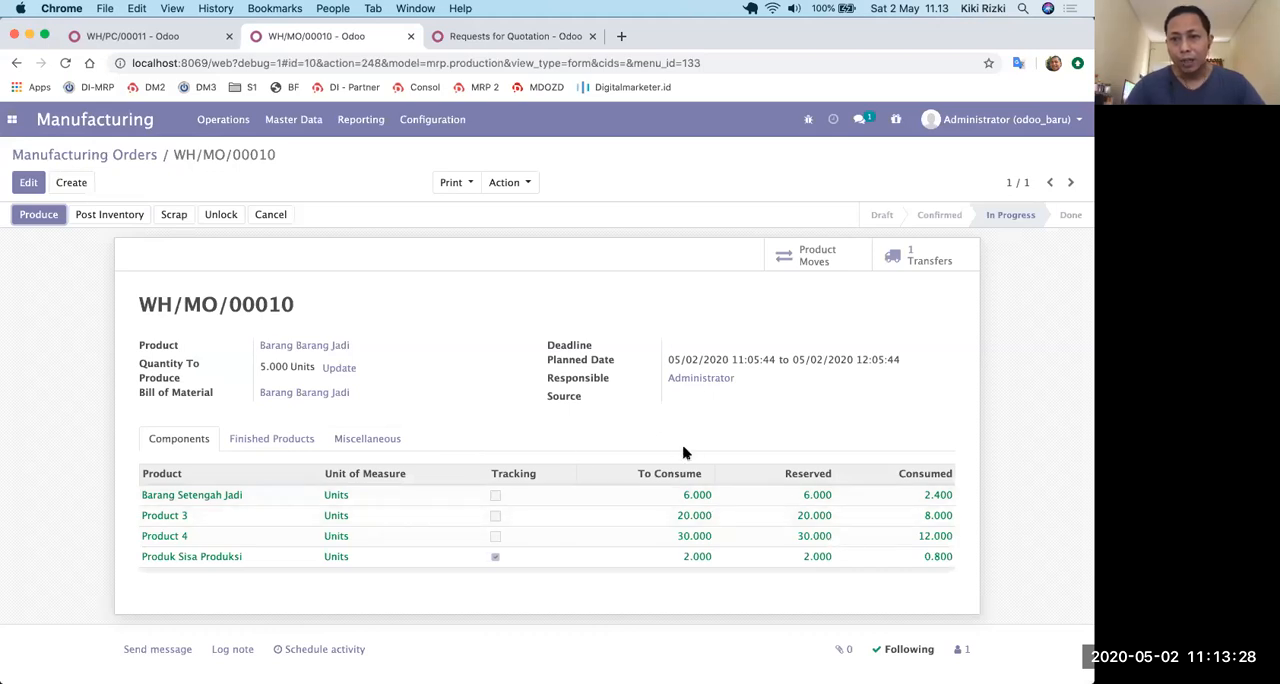
click(110, 215)
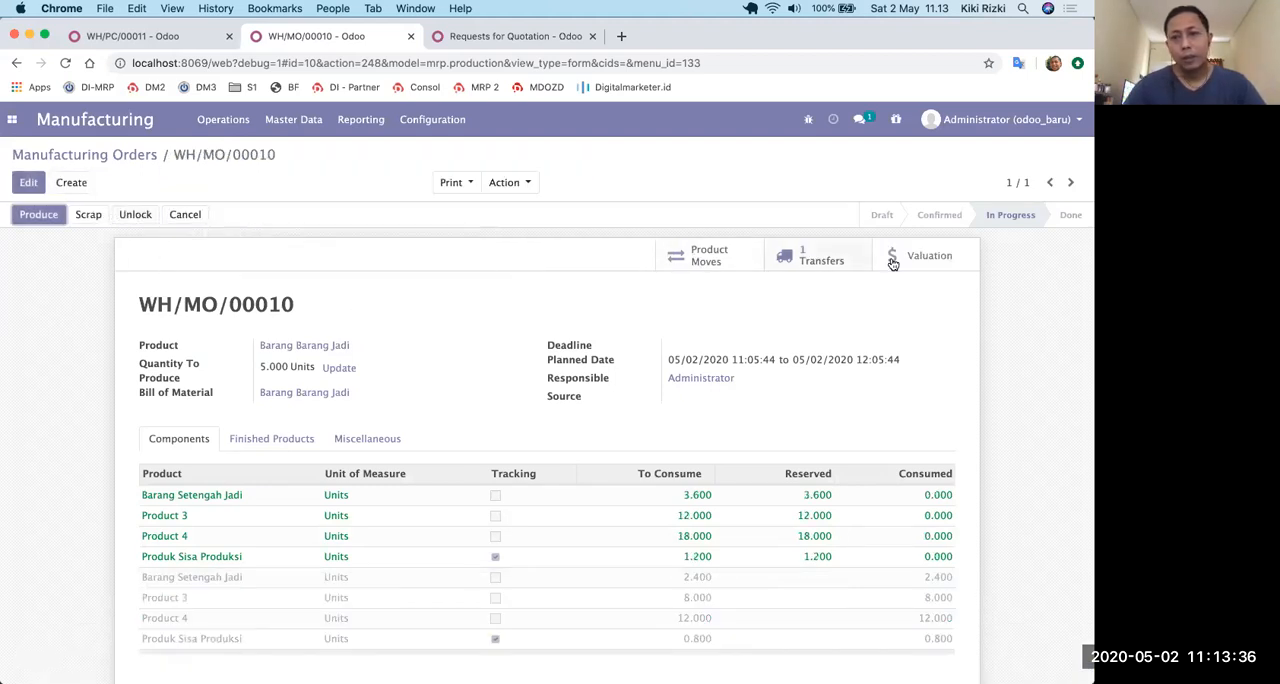
Review the product moves of WH/MO/00010 and the traceability moves of the product Barang Barang Jadi.
click(704, 260)
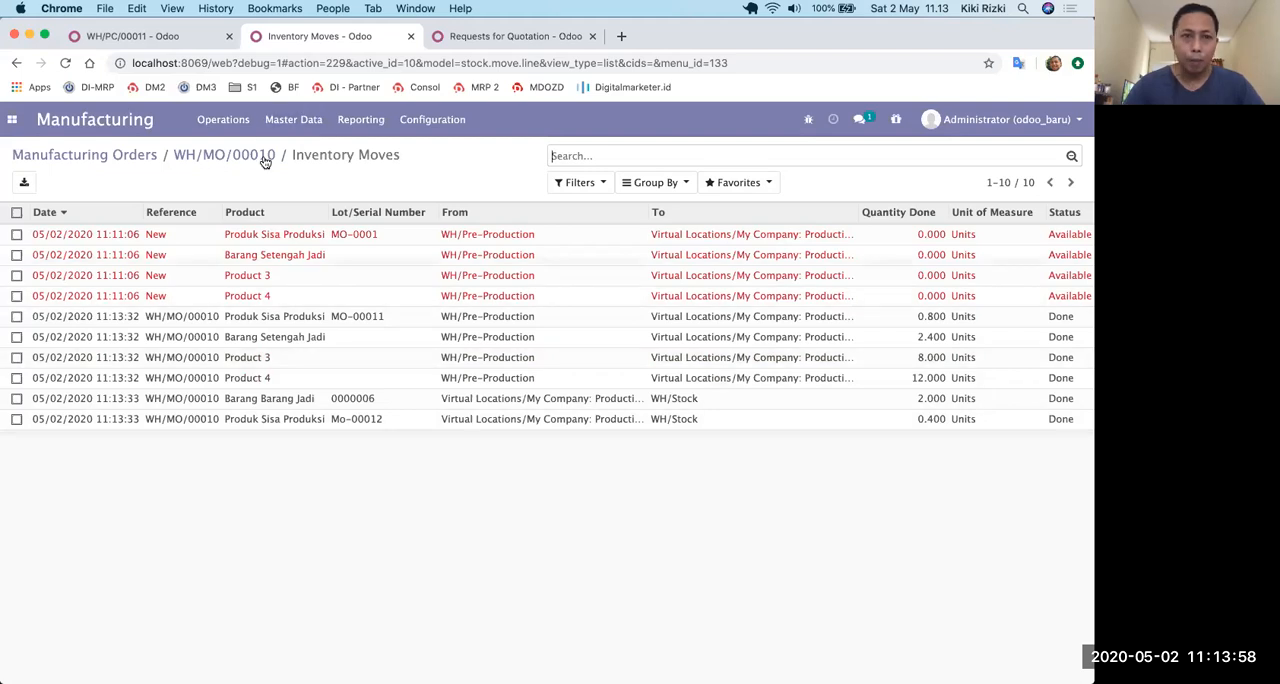
click(293, 119)
click(295, 148)
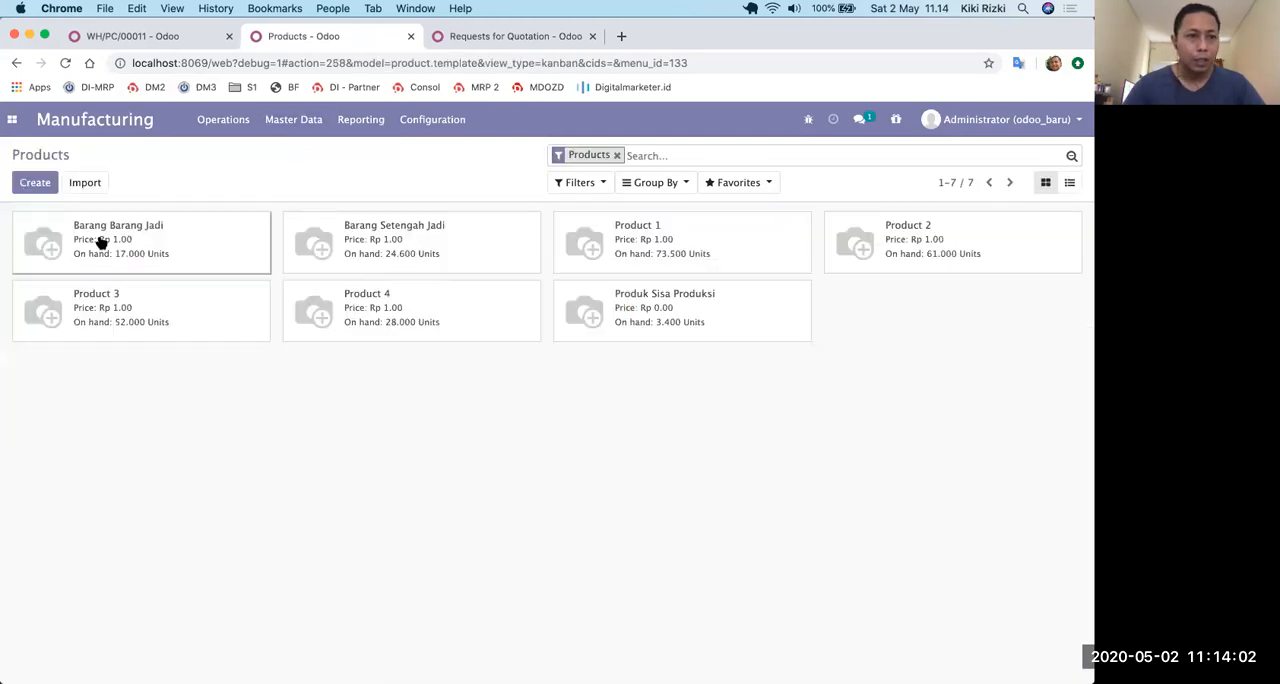
click(100, 242)
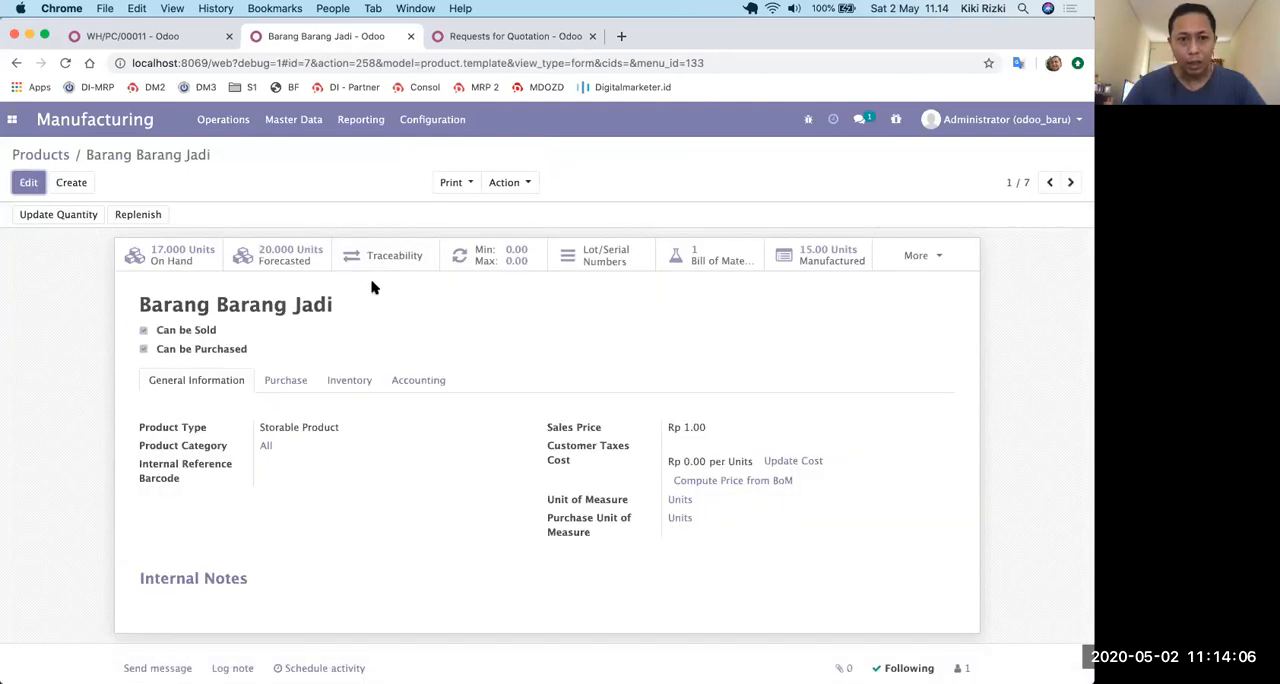
click(393, 259)
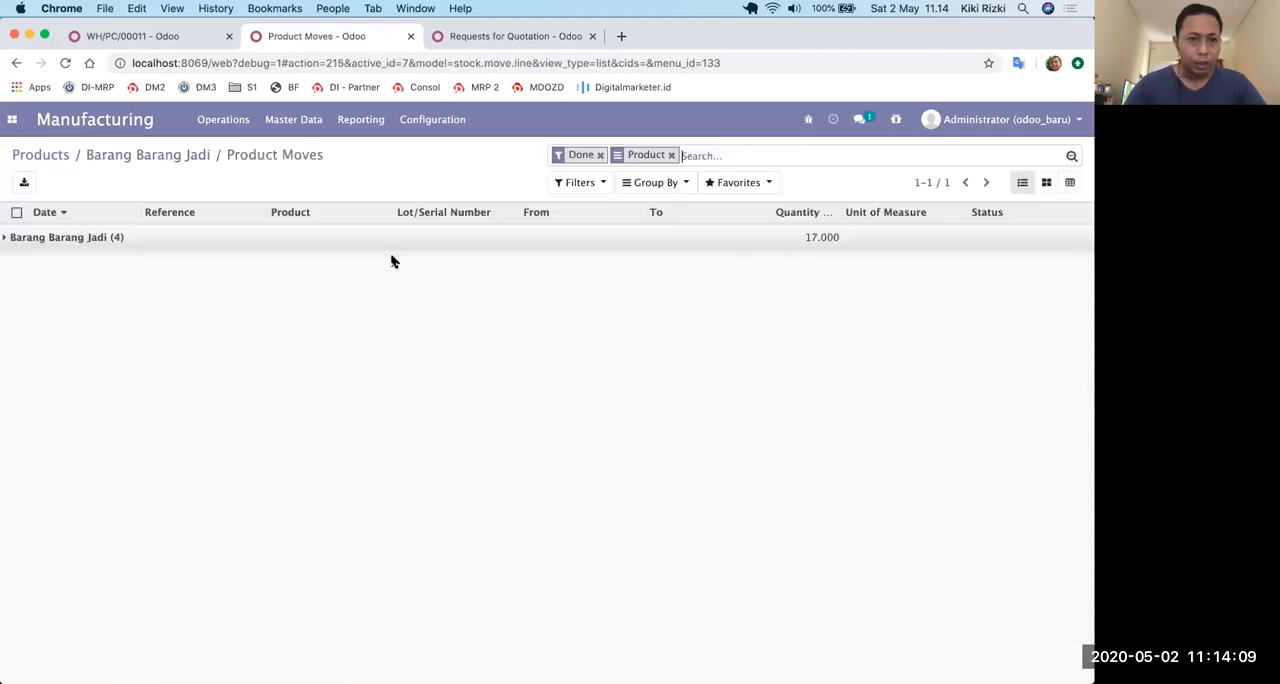
click(8, 238)
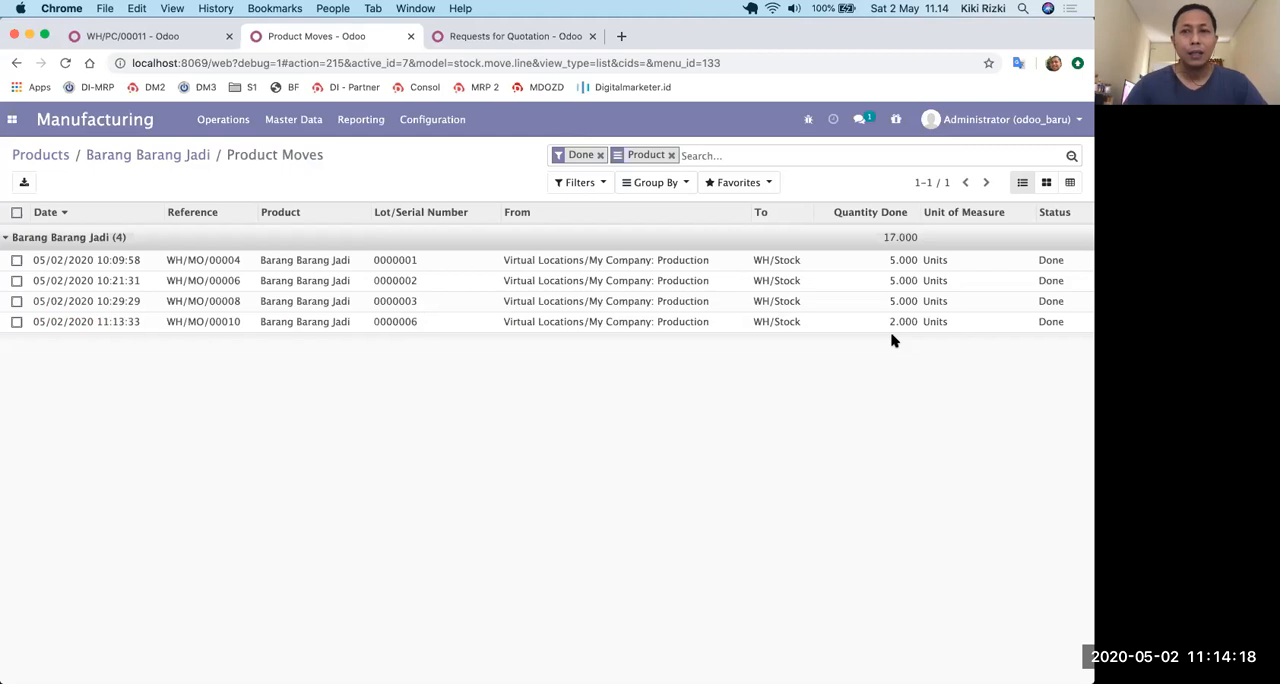
Reopen WH/MO/00010 and start producing the remaining units of Barang Barang Jadi with a newly generated lot number.
click(240, 121)
click(239, 151)
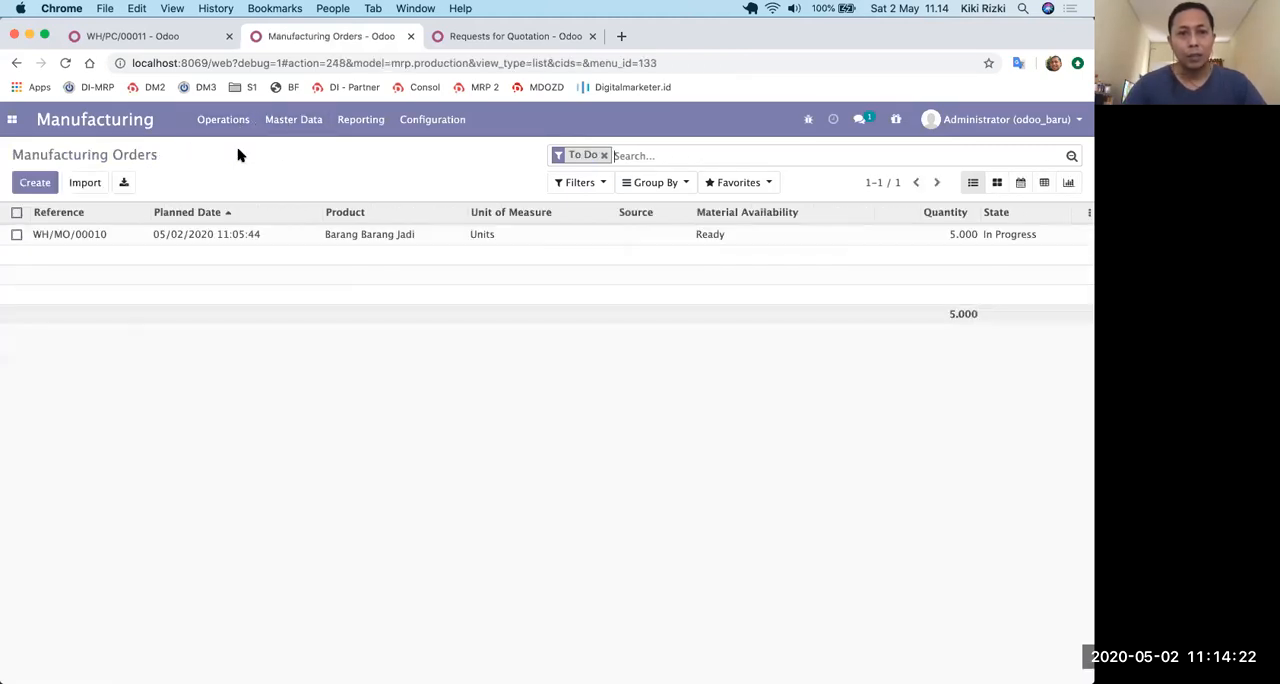
click(196, 235)
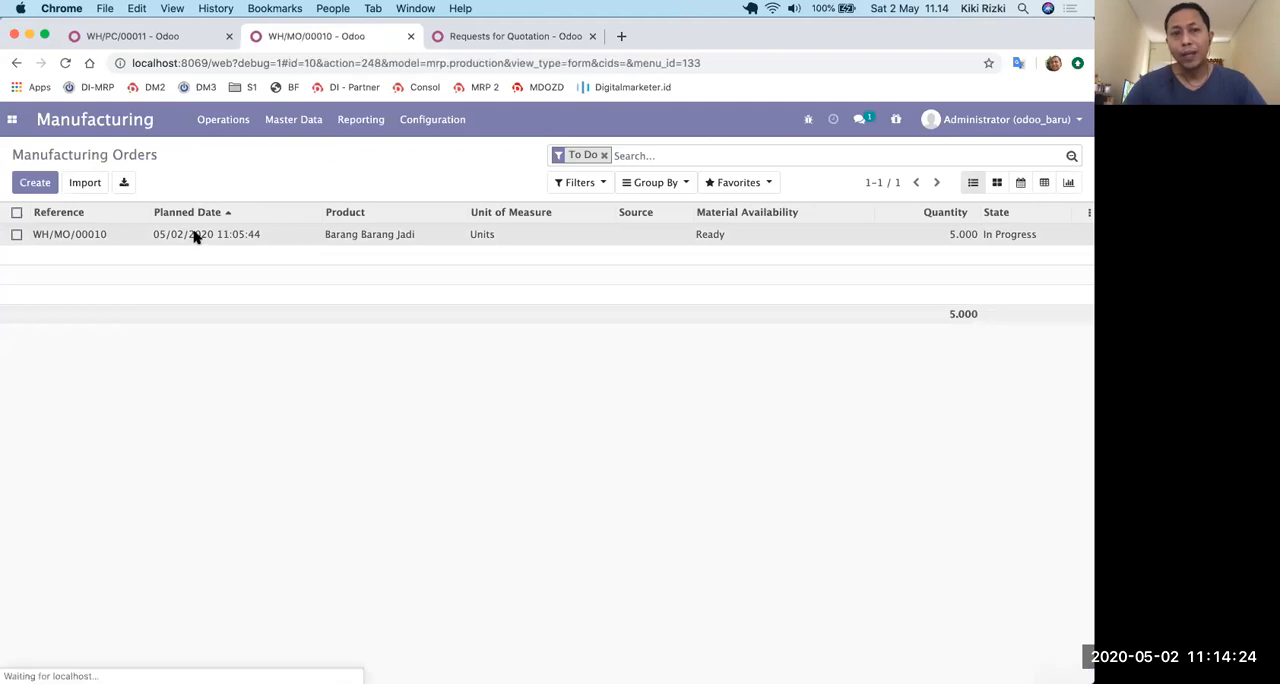
scroll(415, 341, down, 1)
scroll(415, 341, up, 1)
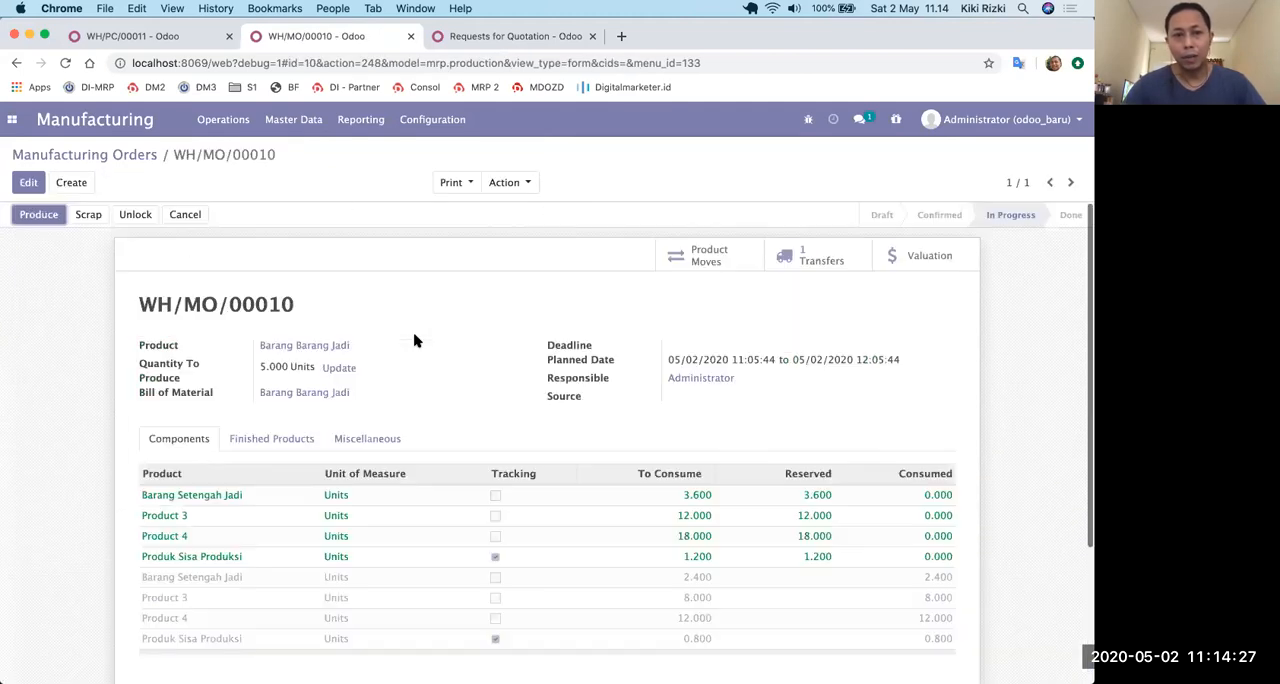
click(37, 217)
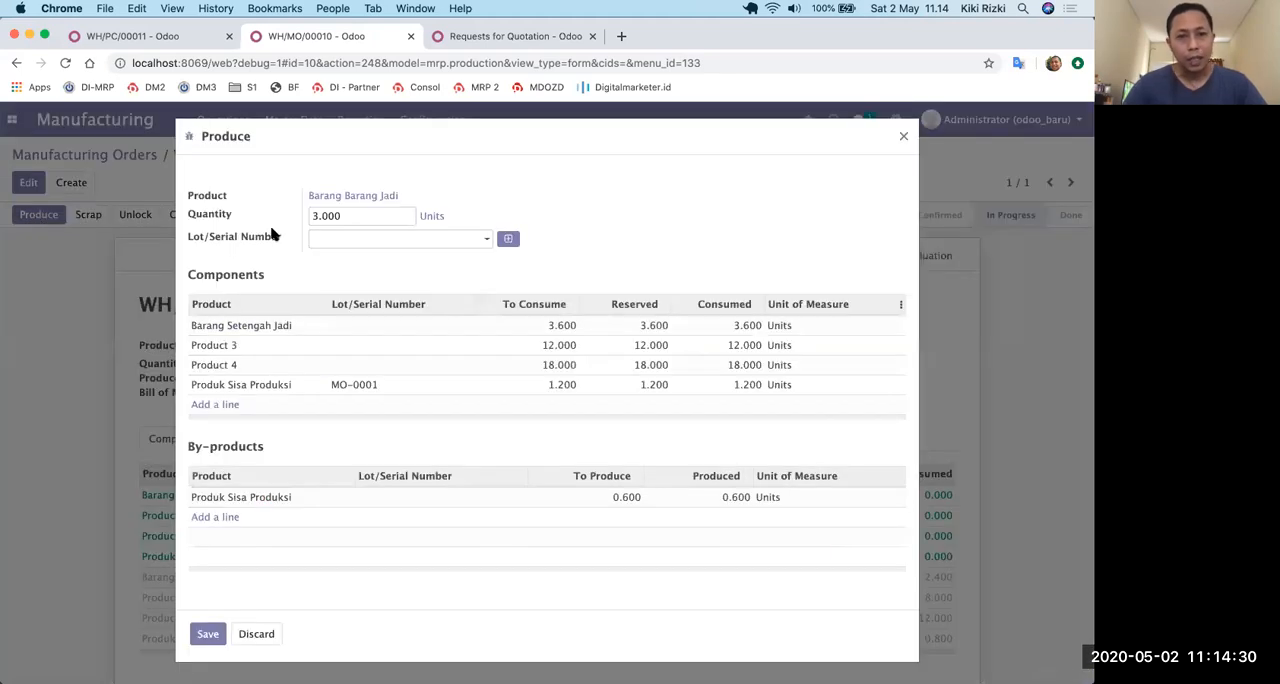
click(508, 239)
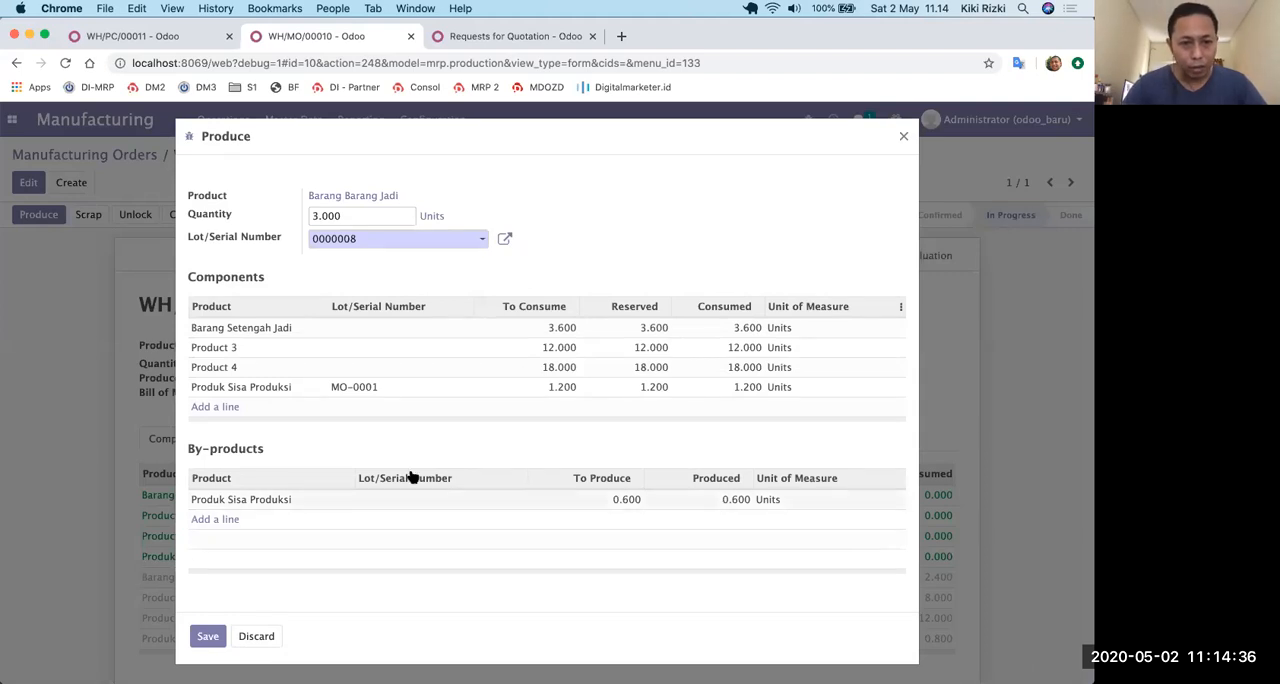
Assign lot MO-00011 to the consumed component Produk Sisa Produksi and lot Mo-00012 to the by-product.
click(405, 394)
click(405, 393)
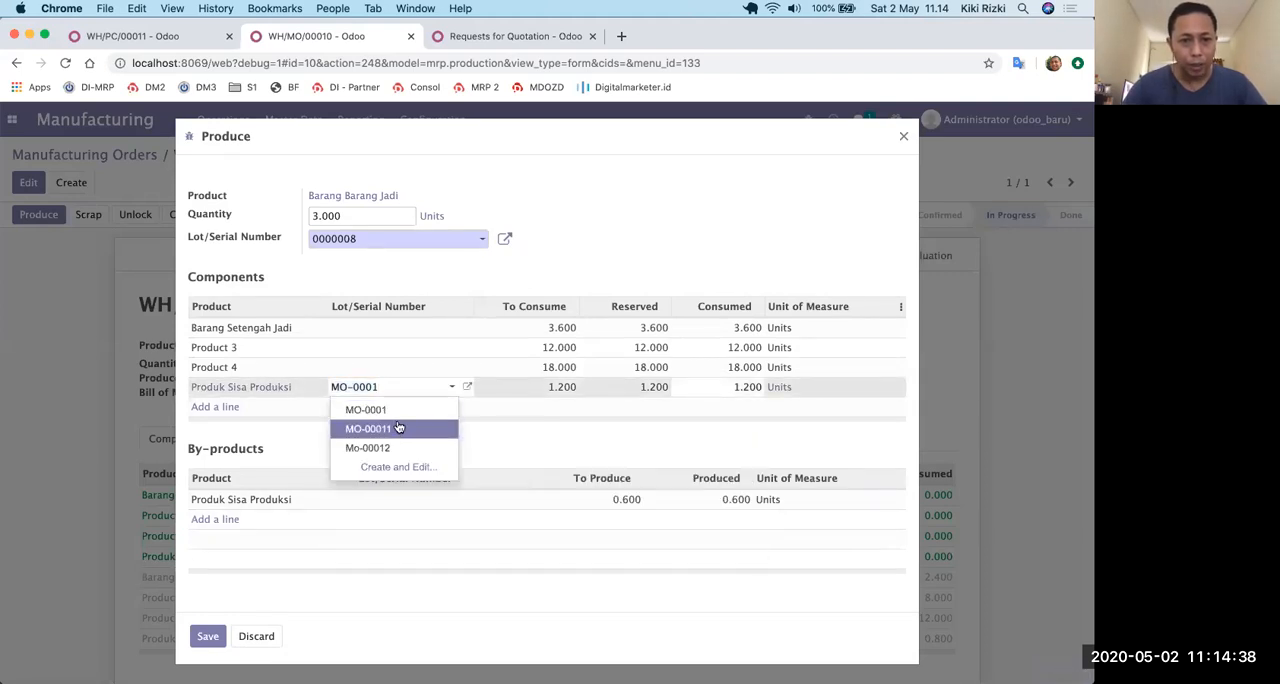
click(398, 428)
click(389, 502)
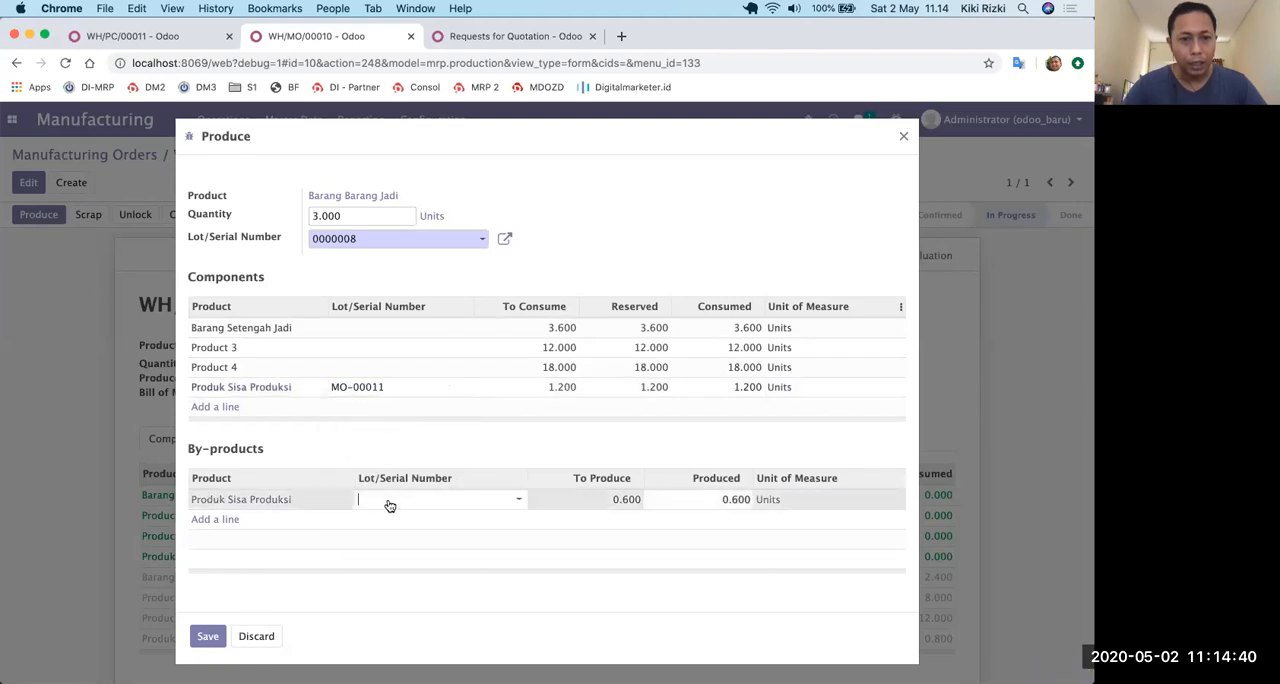
click(394, 560)
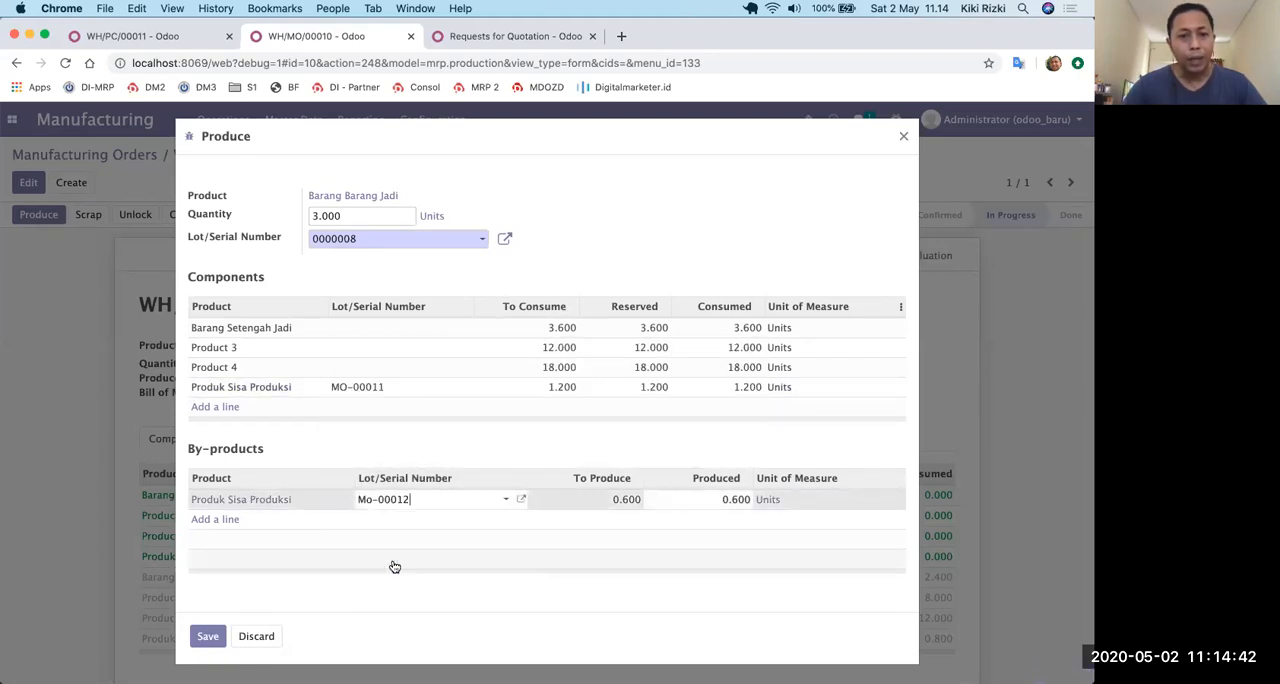
click(692, 220)
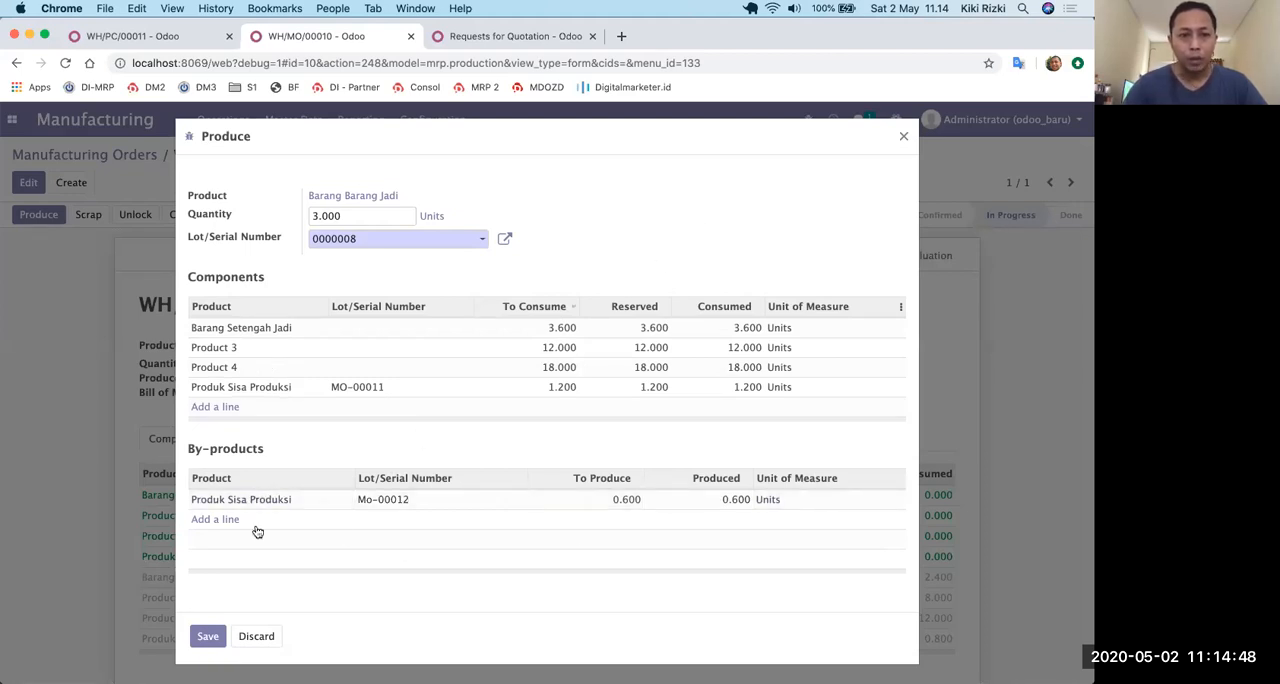
Set the produced quantity of the by-product Produk Sisa Produksi to 1 and save the production.
mouse_move(274, 509)
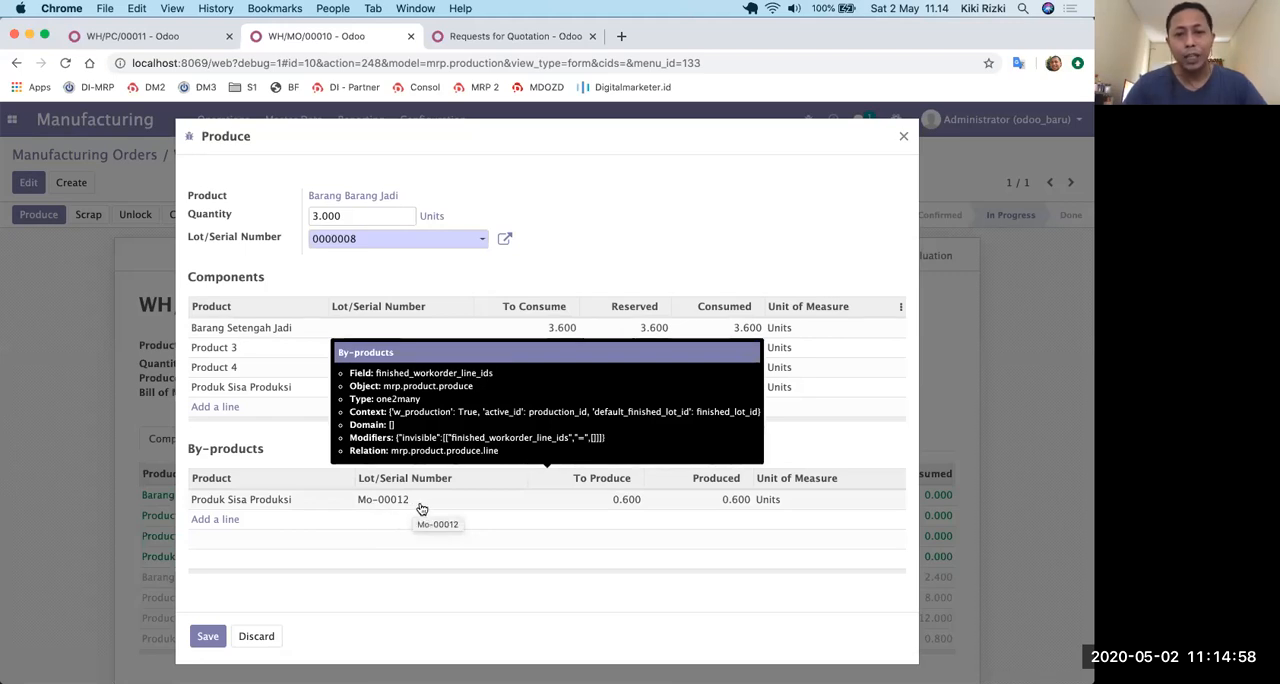
click(737, 499)
text(1)
click(754, 456)
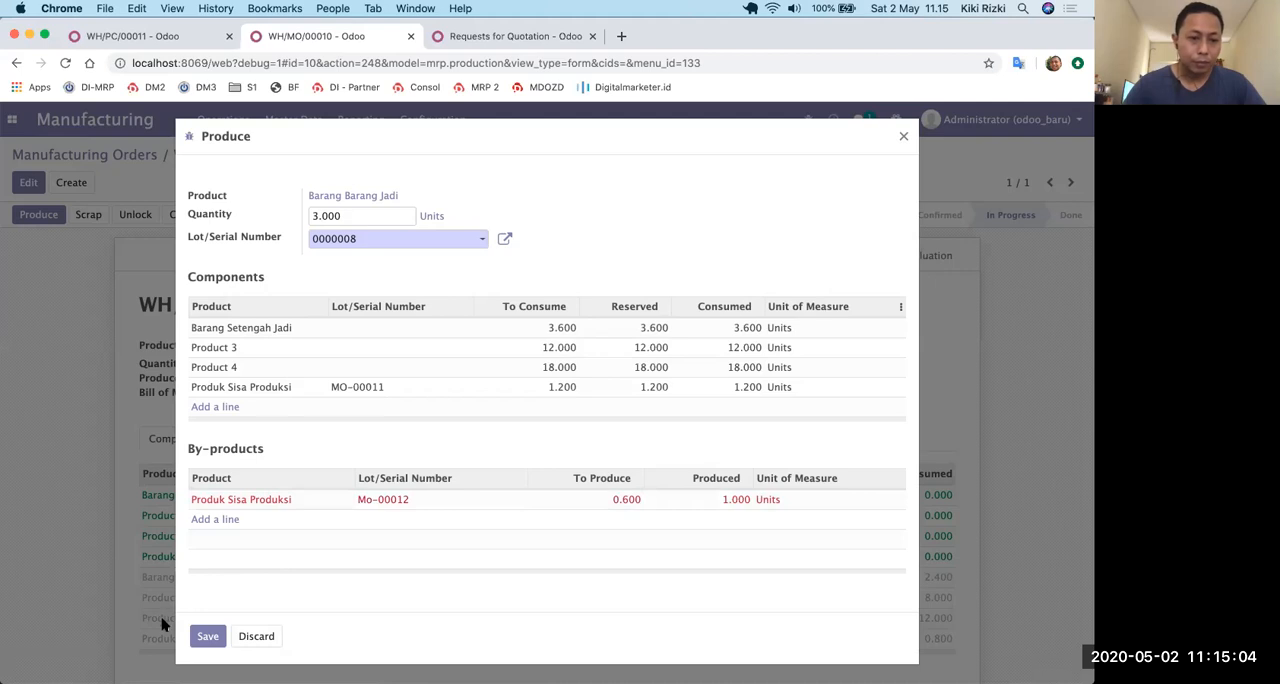
click(204, 637)
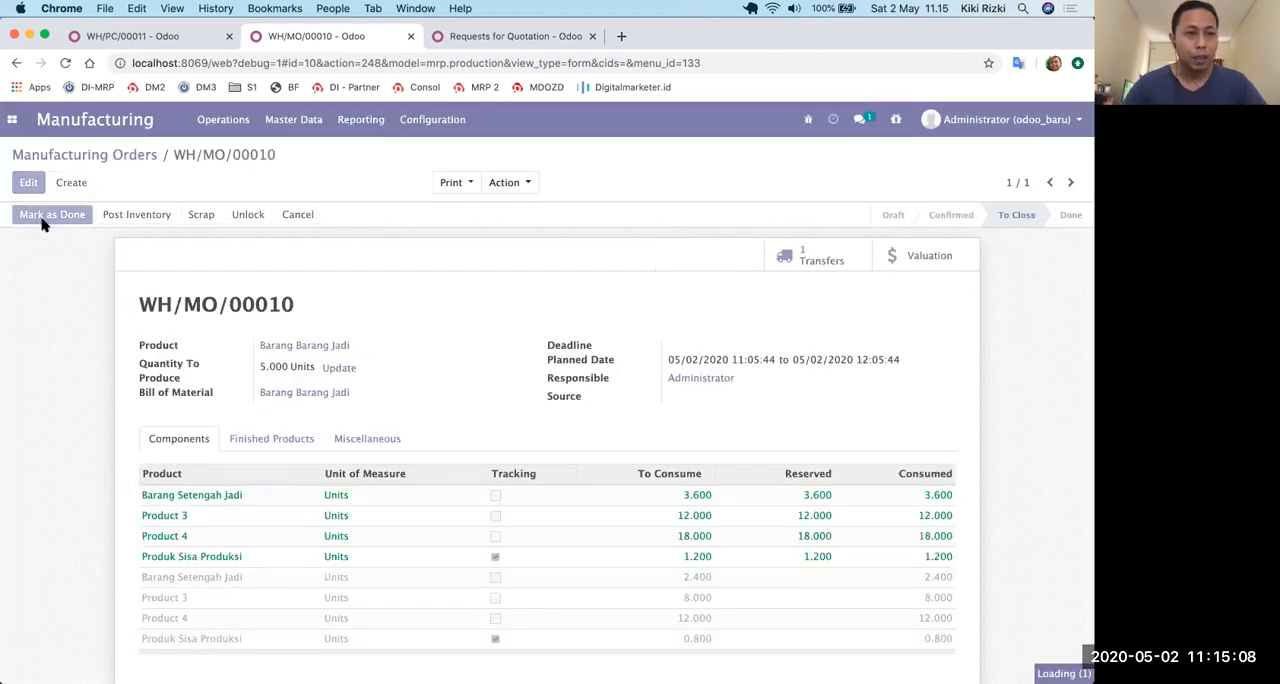
Mark manufacturing order WH/MO/00010 as done and look over its consumed components.
click(41, 224)
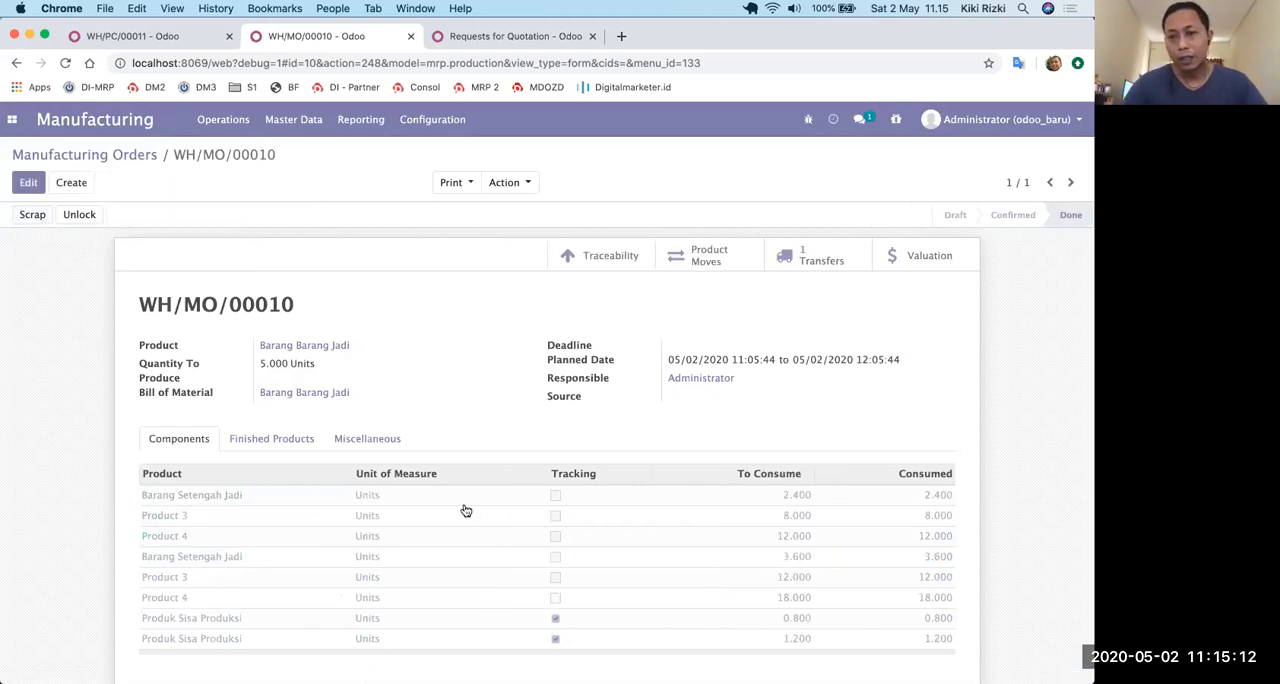
scroll(465, 511, down, 5)
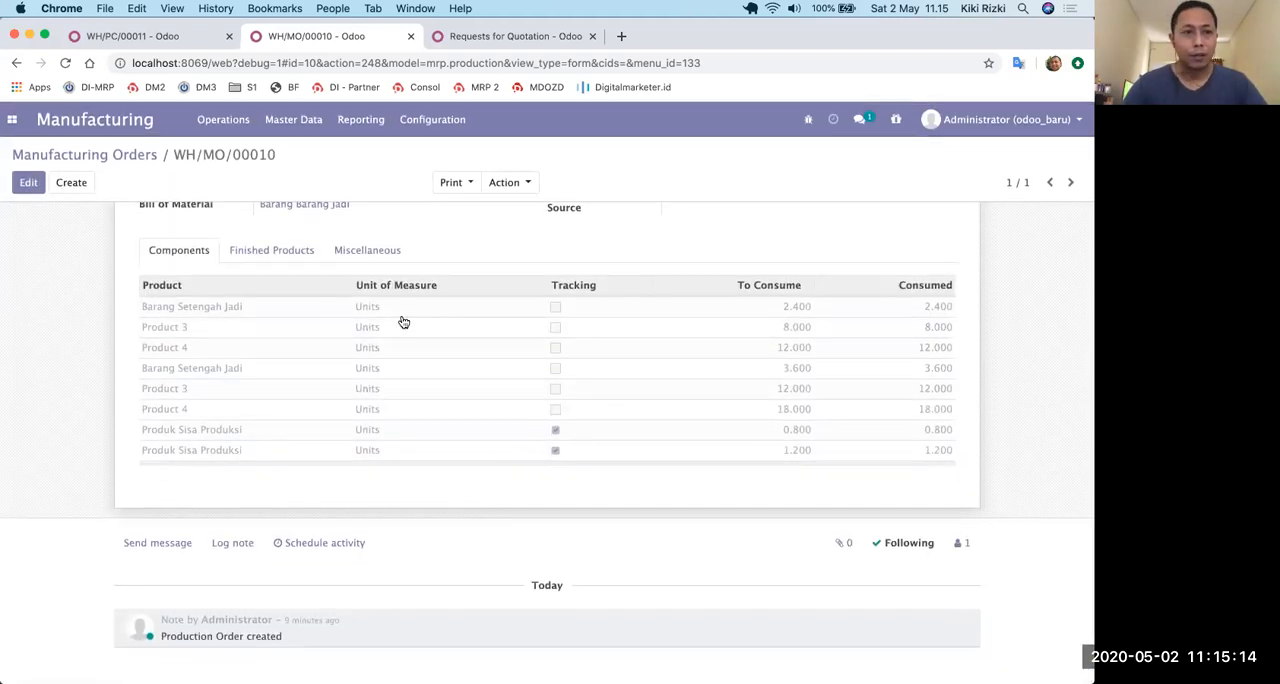
click(302, 120)
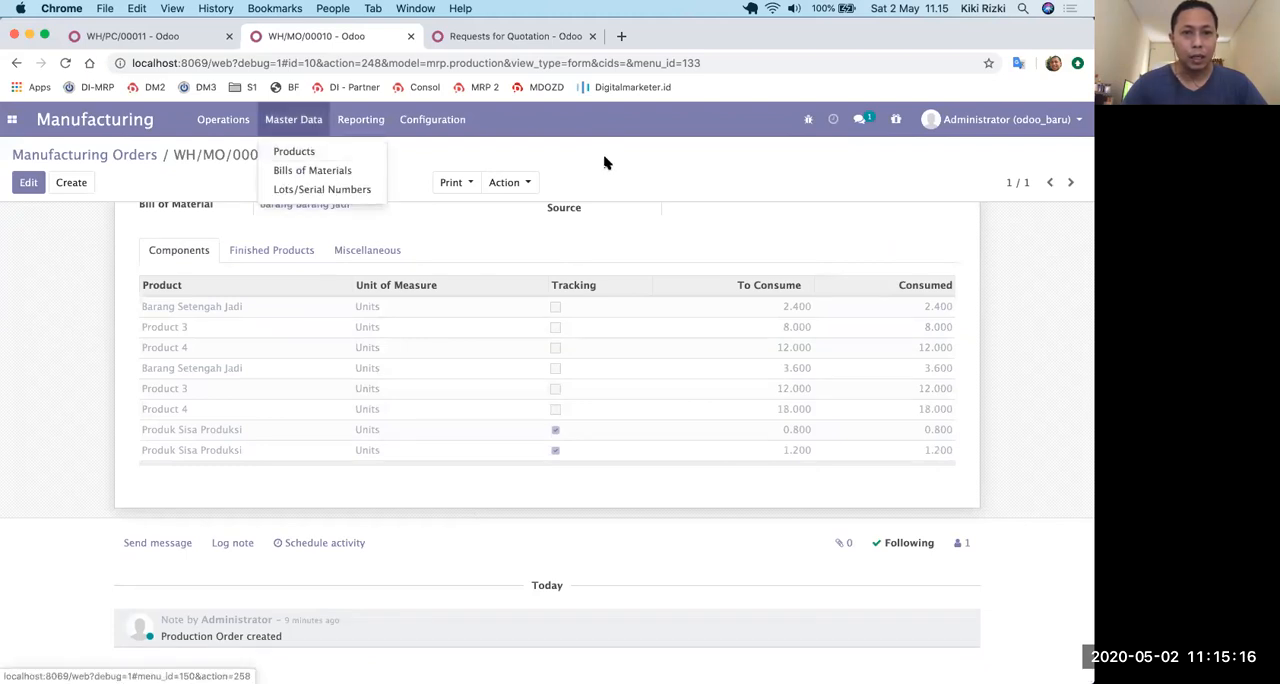
scroll(694, 343, up, 5)
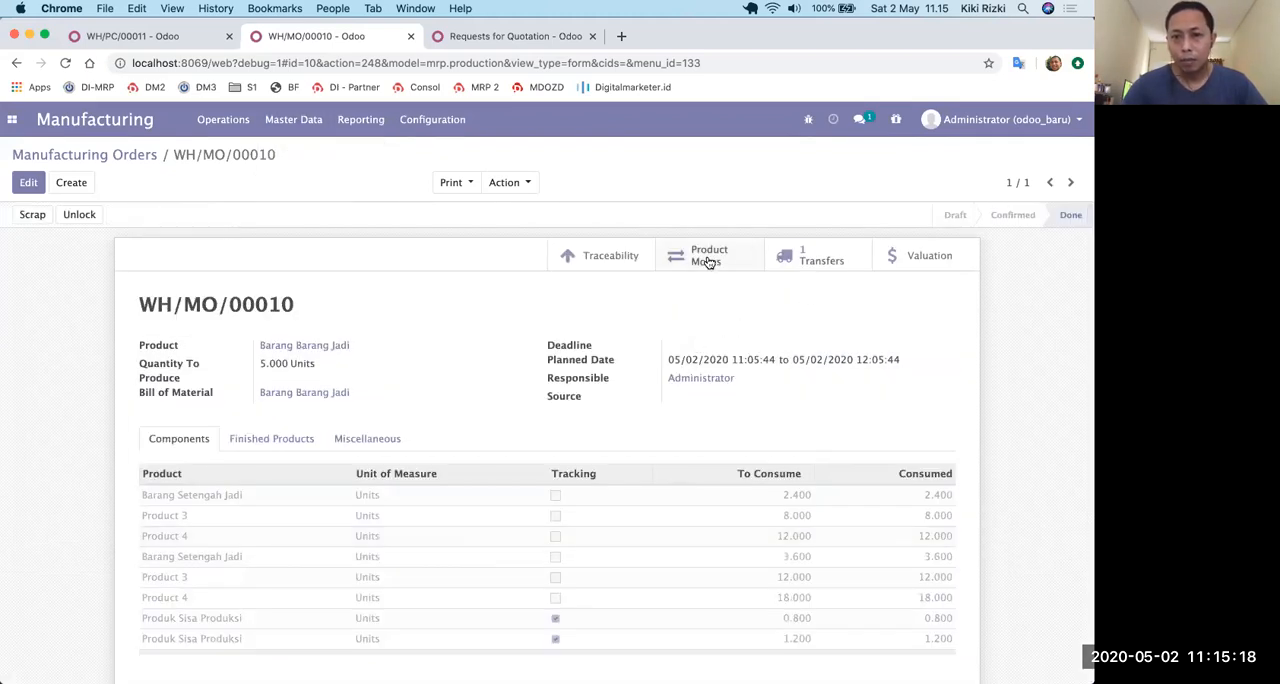
Review the traceability report and the product moves of manufacturing order WH/MO/00010.
click(600, 258)
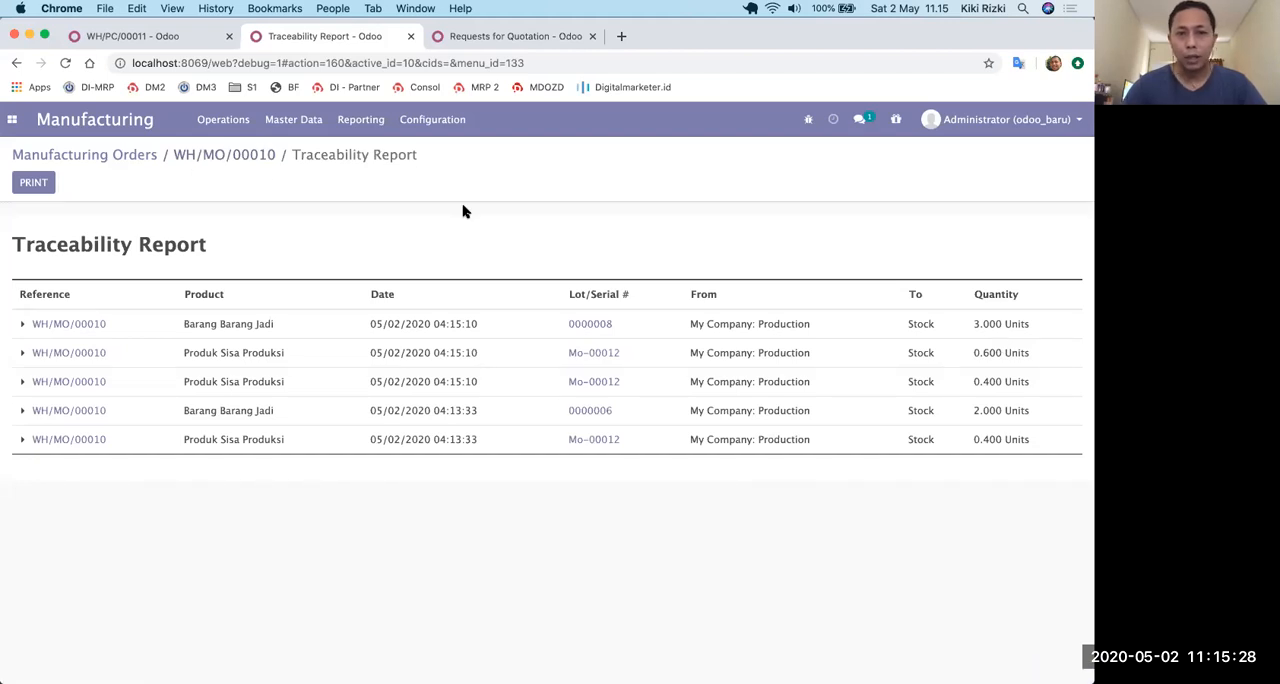
click(701, 259)
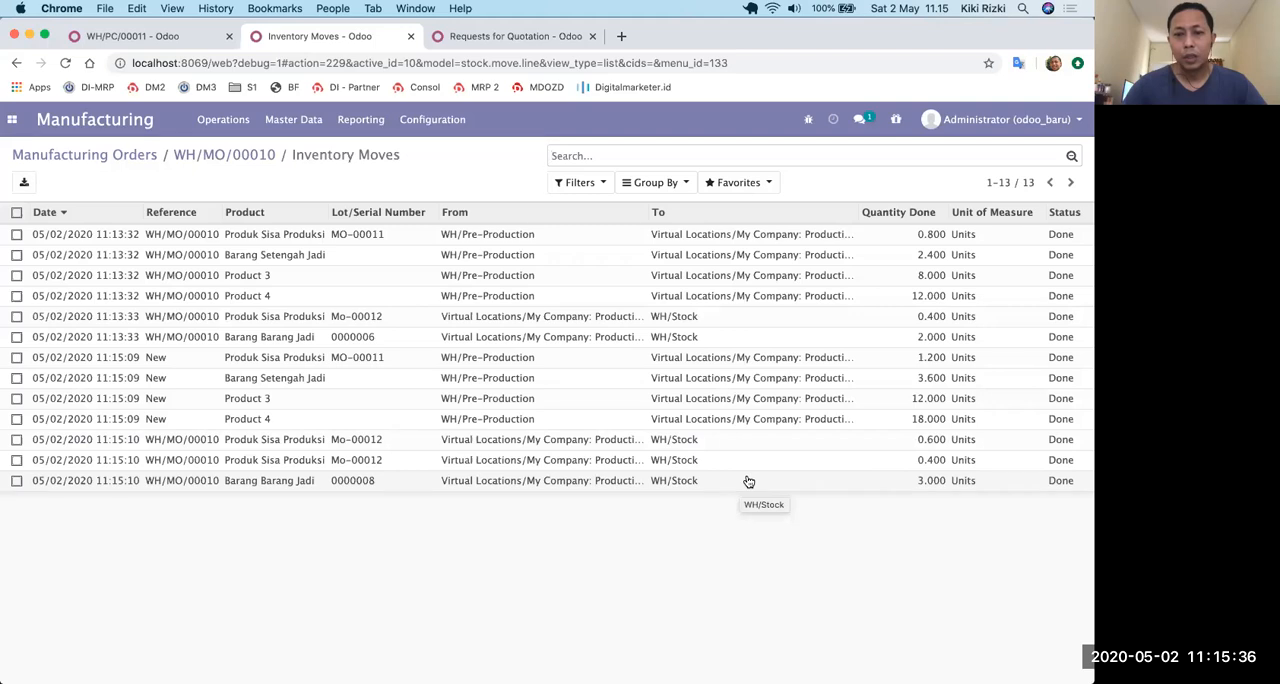
Open the product Barang Barang Jadi and list its individual completed product moves.
click(300, 125)
click(294, 152)
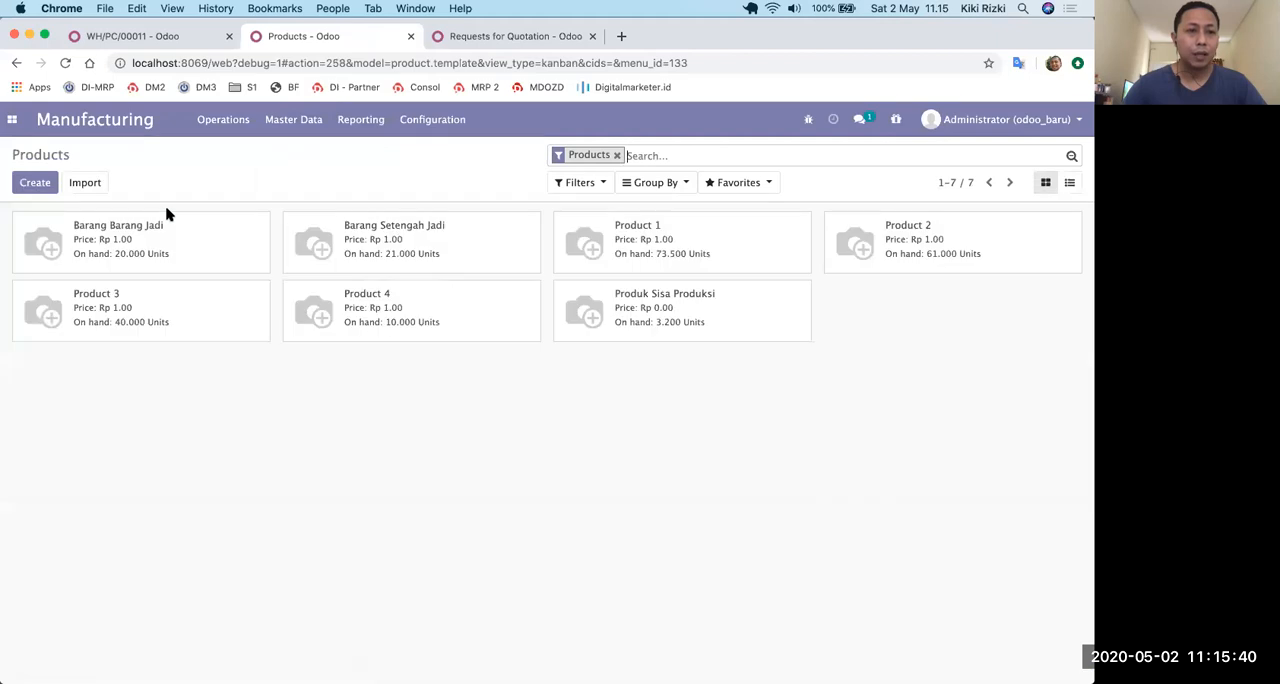
click(158, 236)
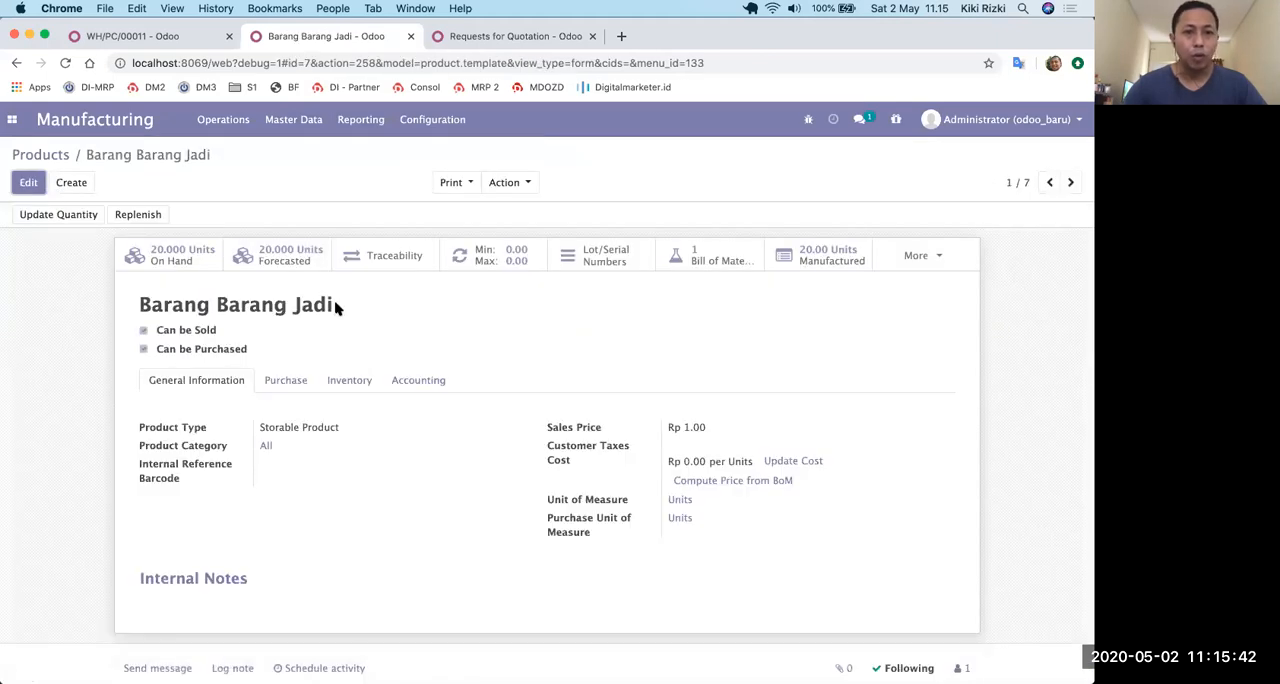
click(398, 260)
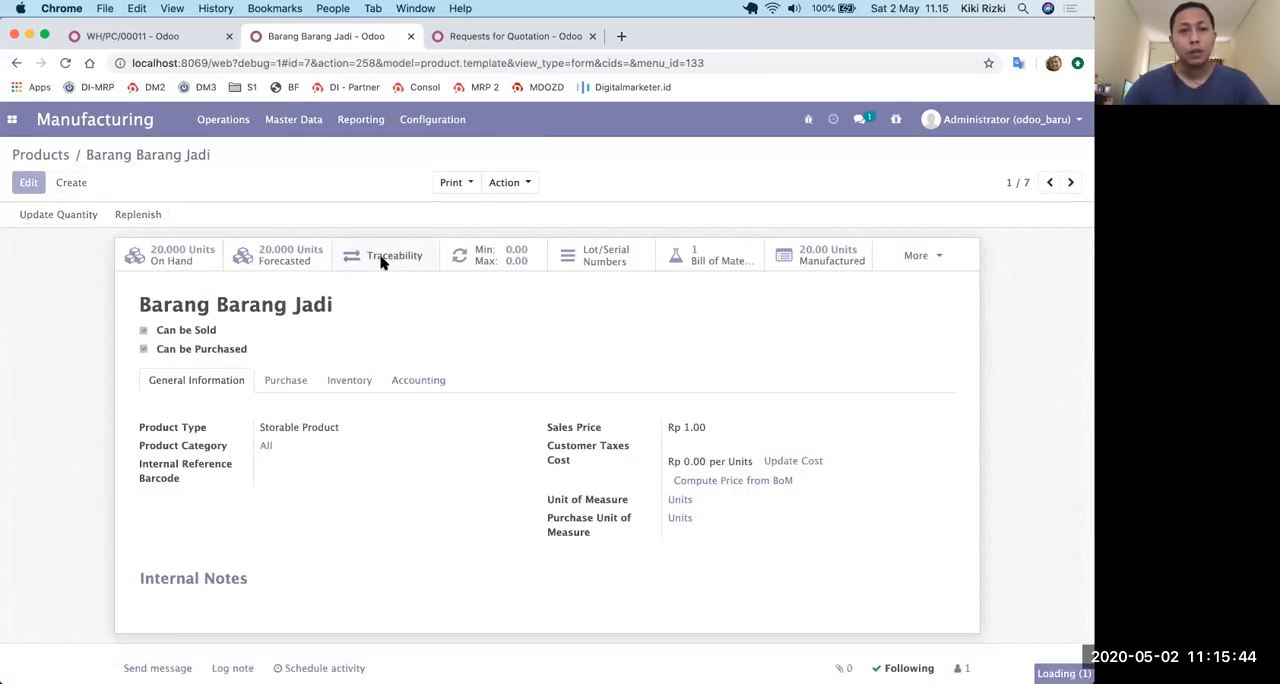
click(12, 239)
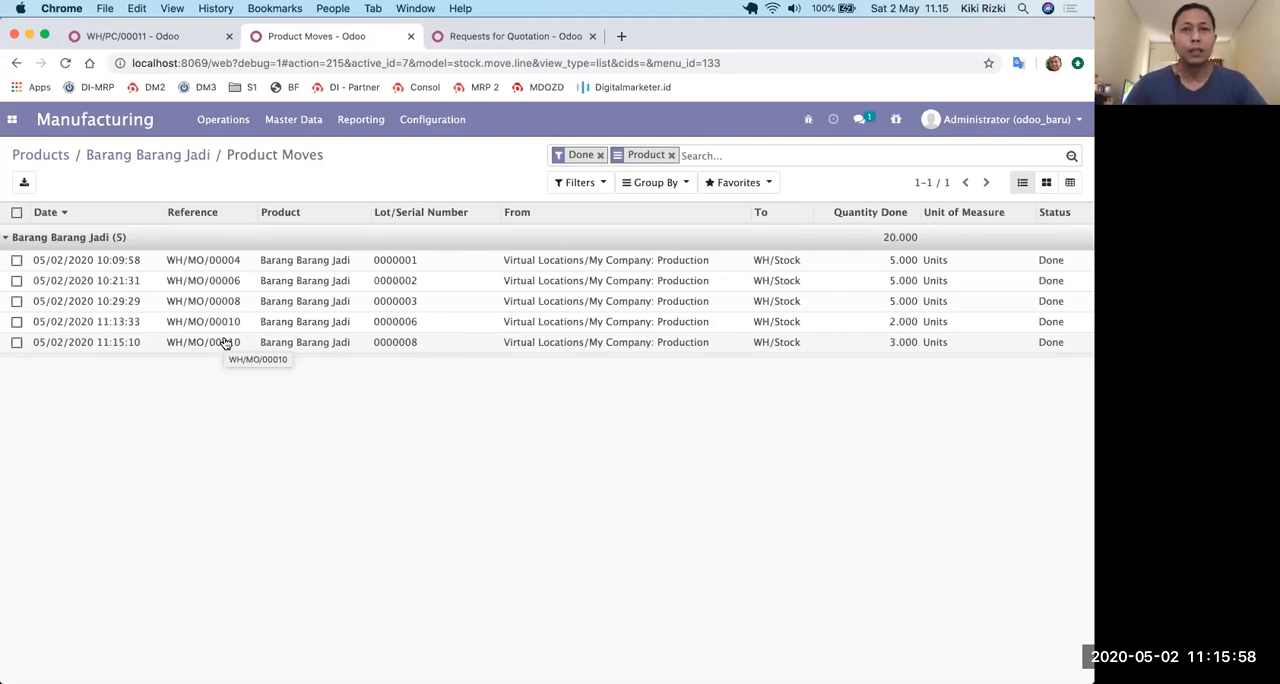
Leave the product moves and return to the manufacturing orders list.
click(46, 157)
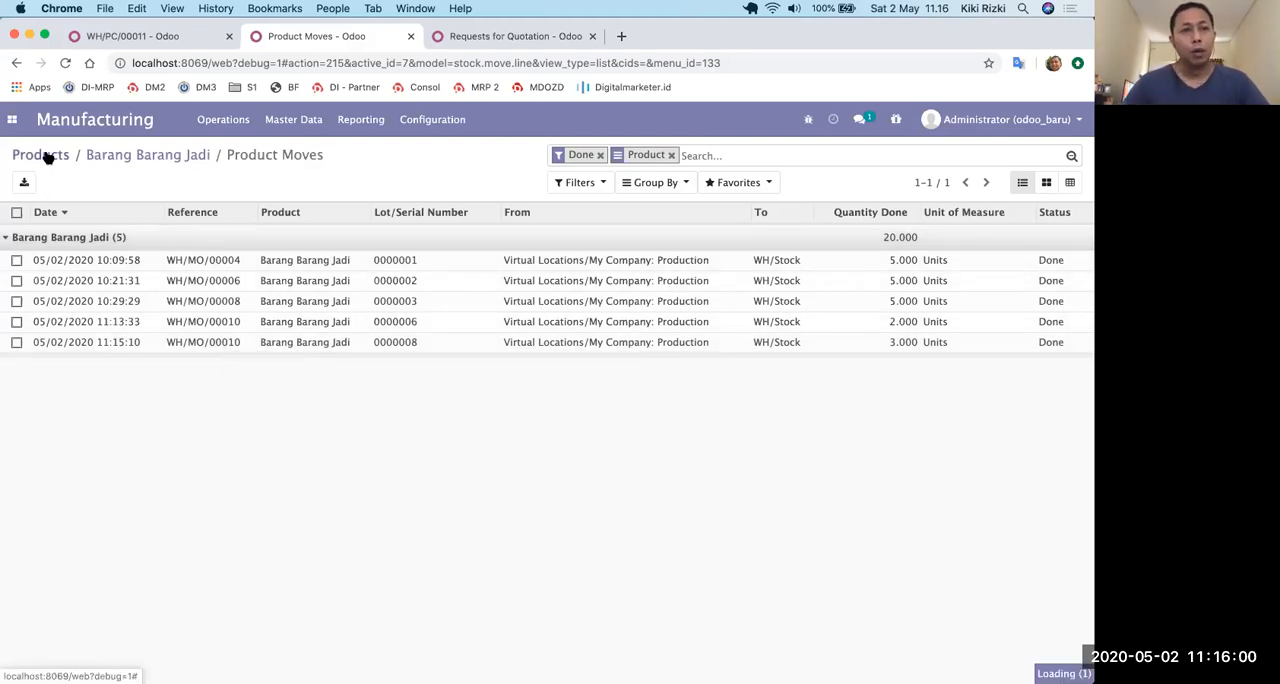
click(237, 123)
click(240, 150)
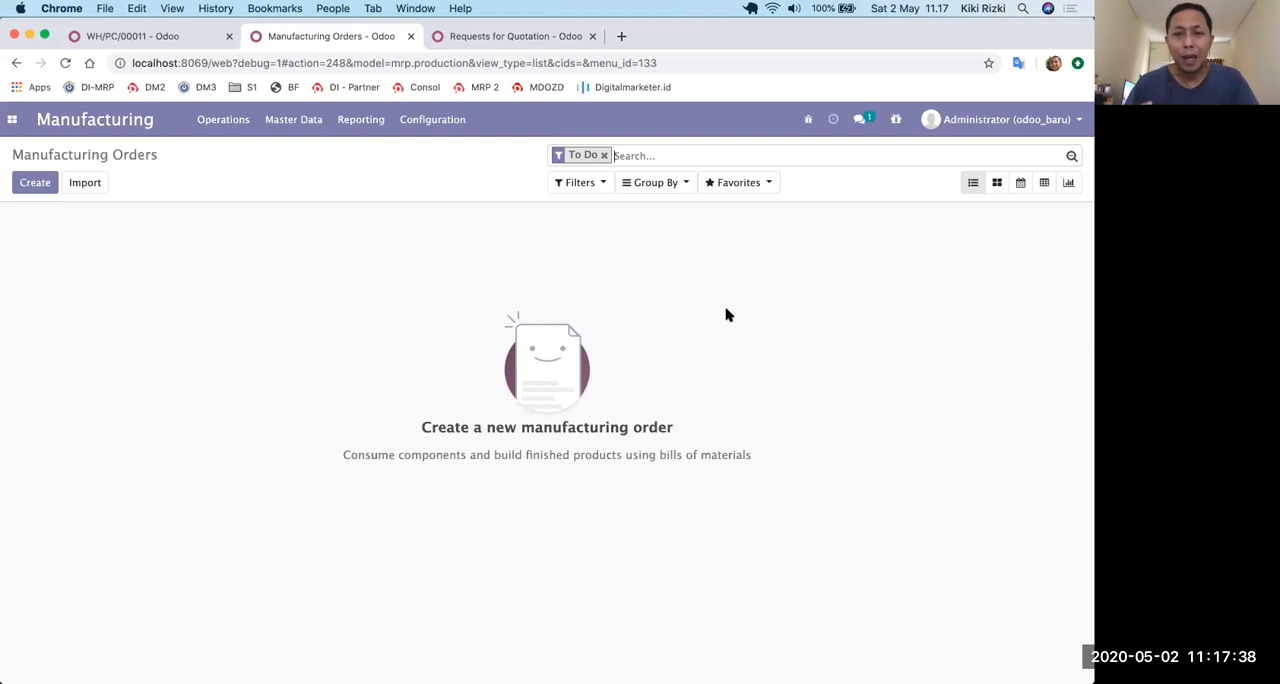
Check the inventory valuation and stock account settings of the product category assigned to Produk Sisa Produksi.
click(312, 128)
click(306, 149)
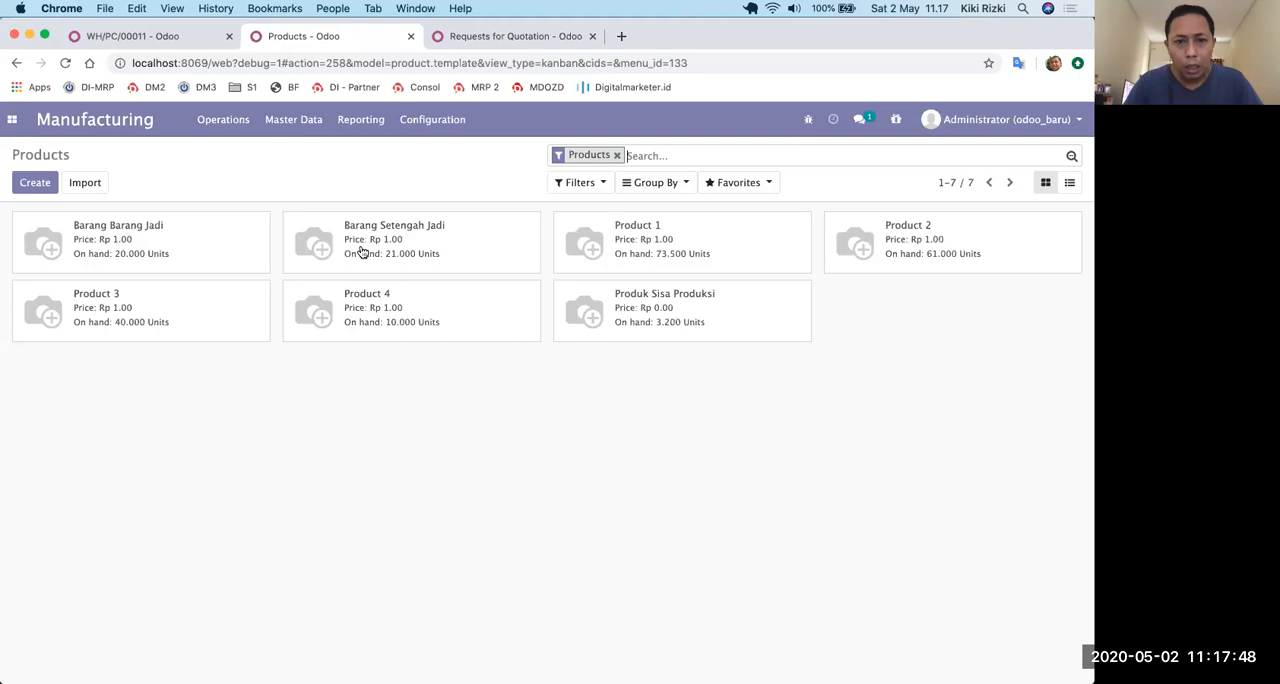
click(716, 296)
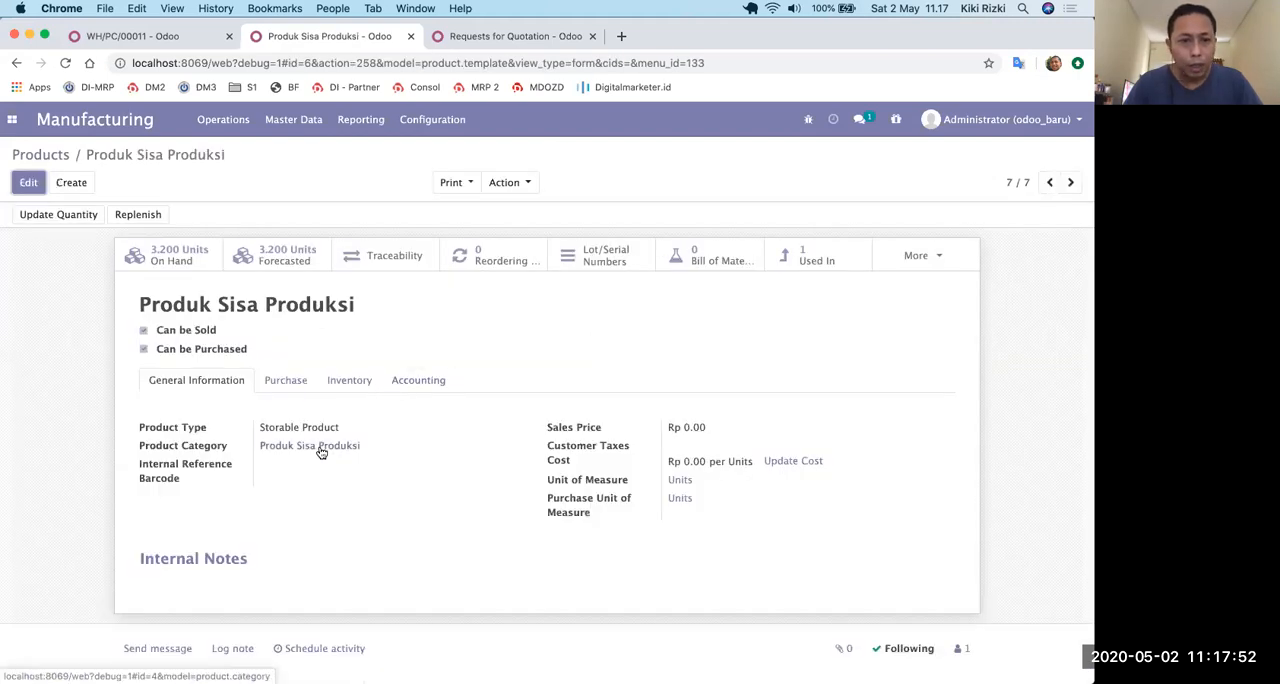
click(320, 452)
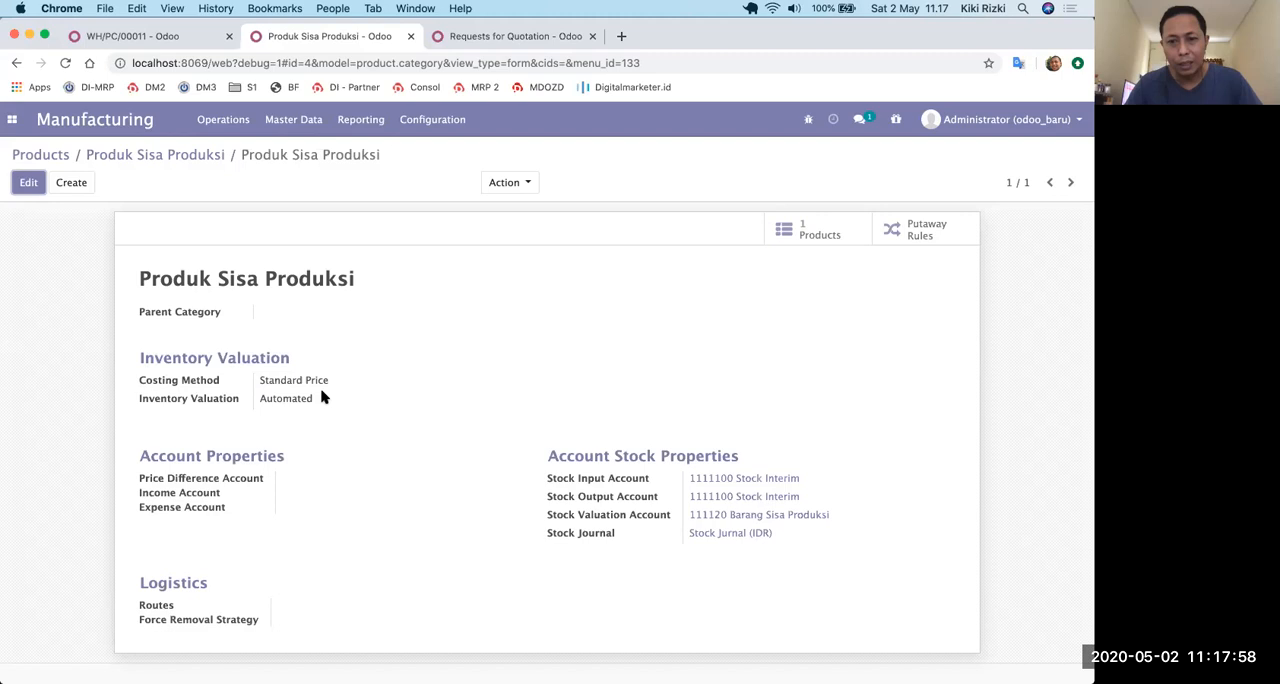
click(164, 160)
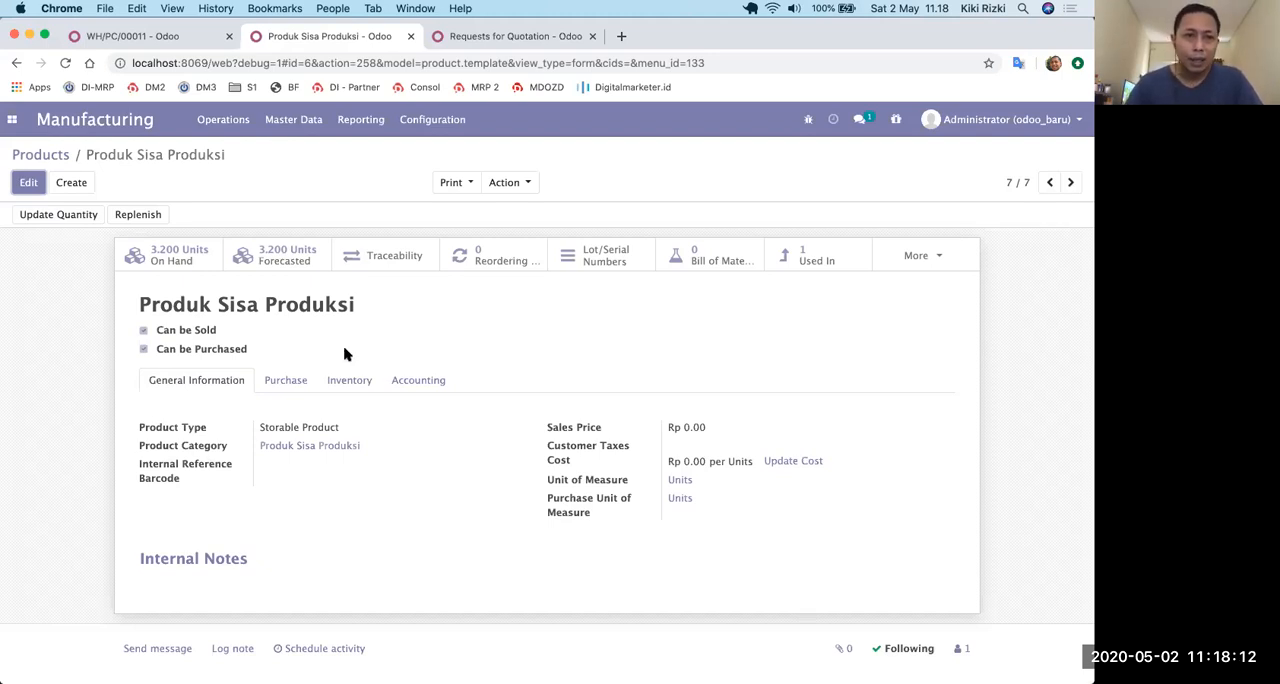
Open the bill of materials for Barang Barang Jadi and review its components and by-products.
click(158, 38)
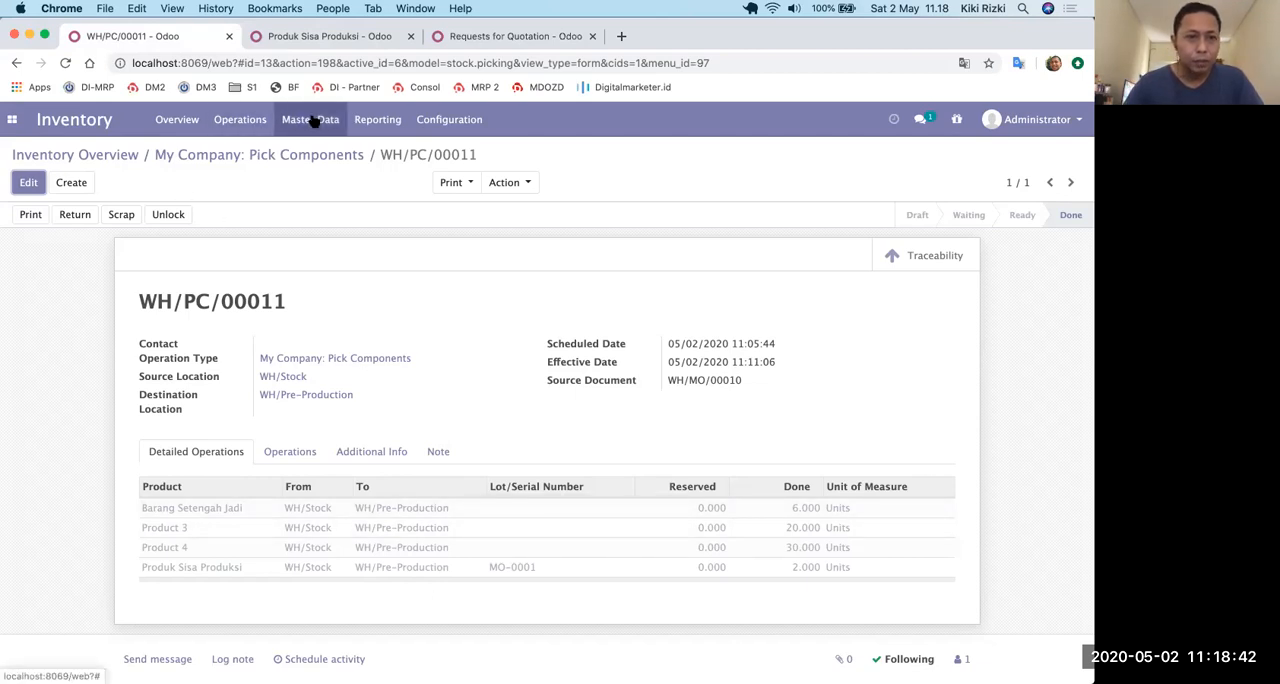
click(335, 40)
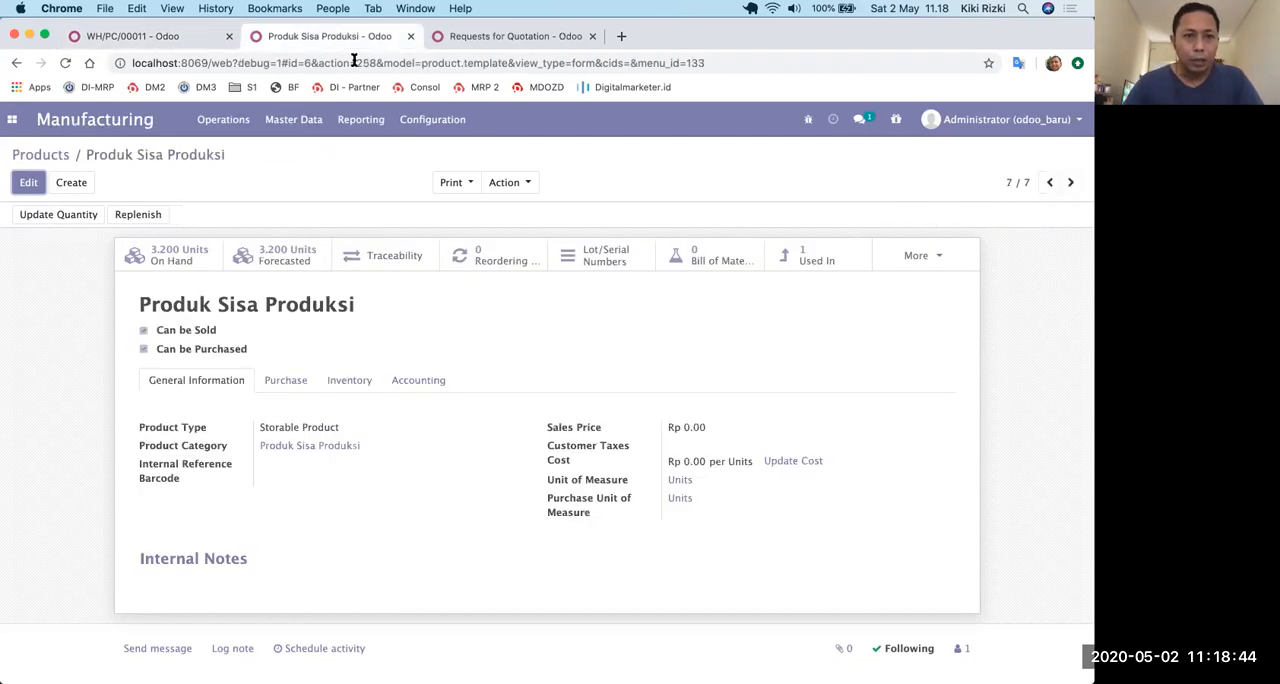
click(290, 120)
click(295, 171)
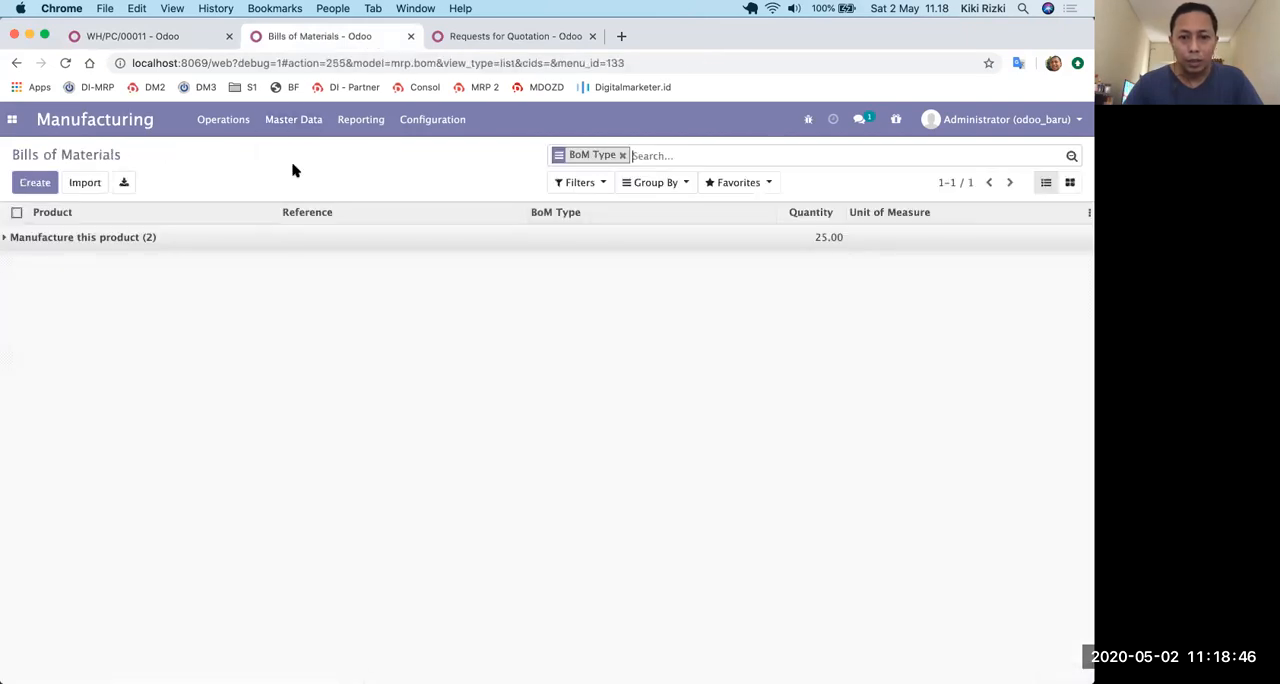
click(10, 239)
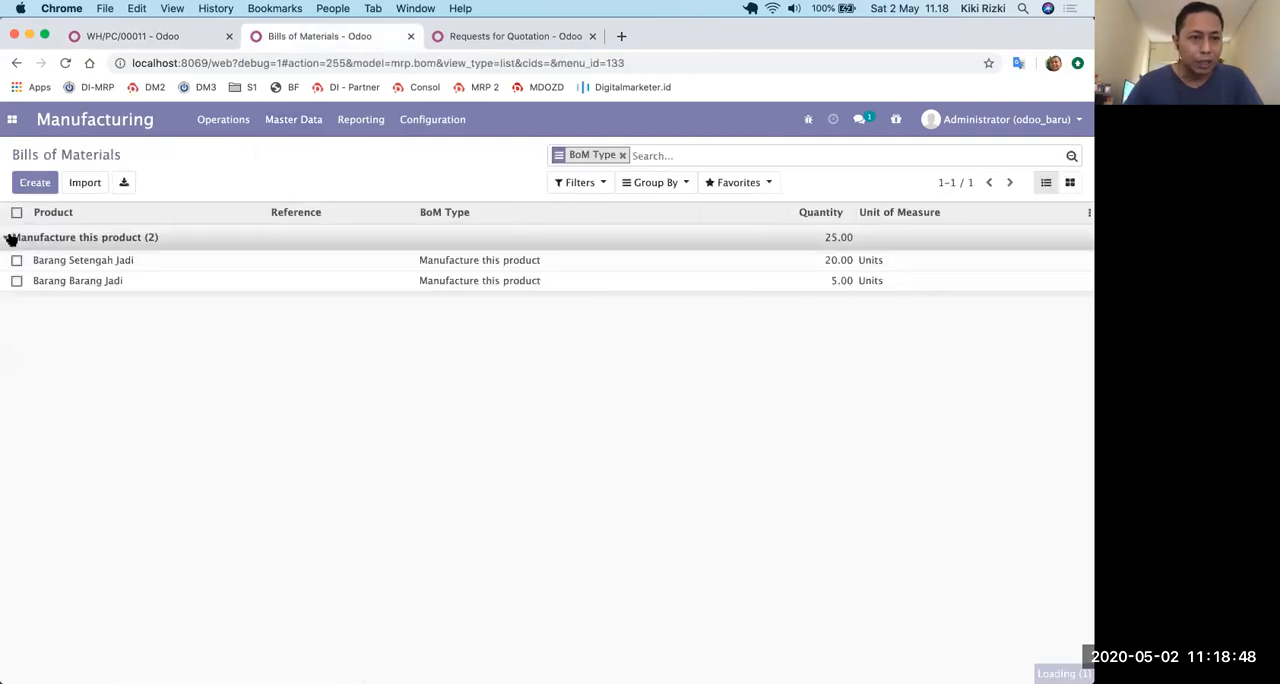
click(54, 283)
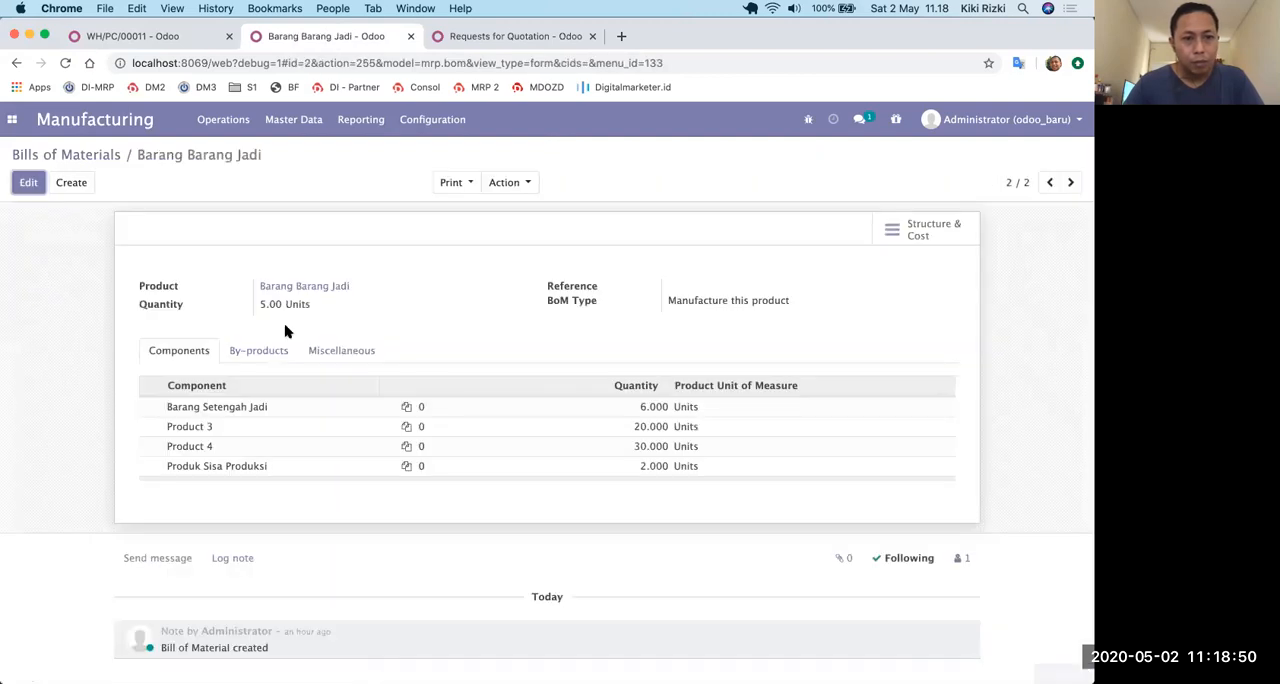
click(282, 366)
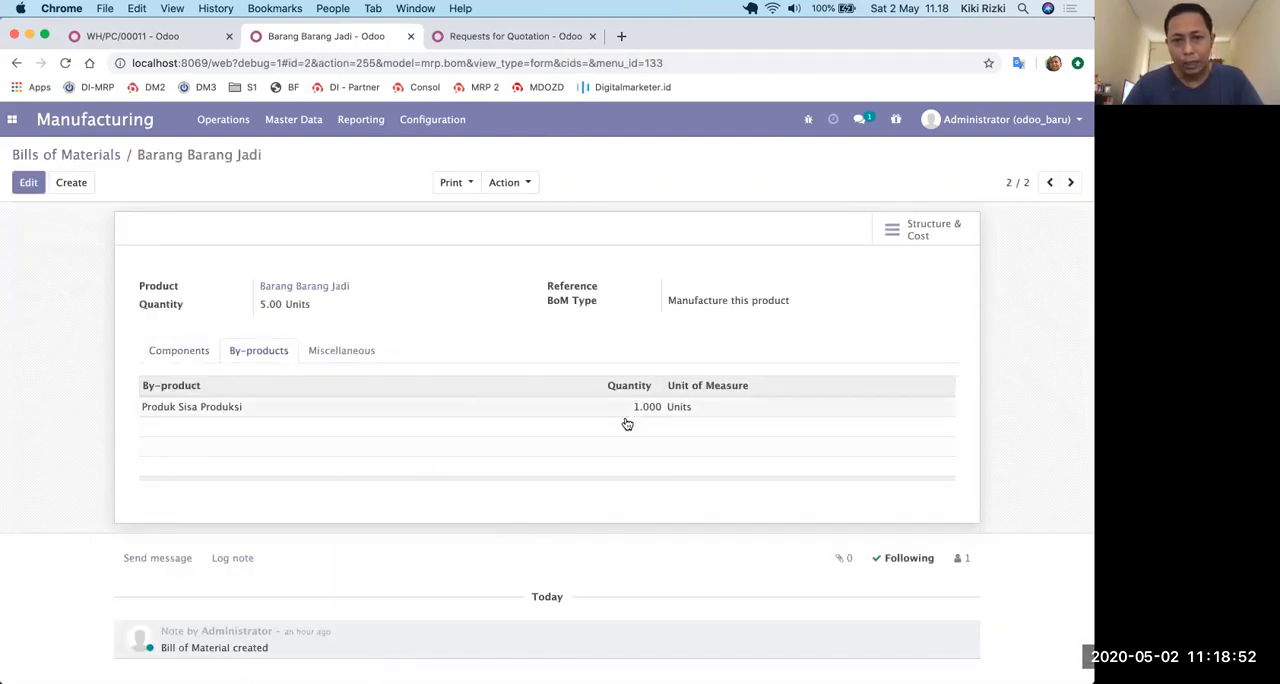
Review the by-products and components in the bill of materials for Barang Setengah Jadi.
click(97, 155)
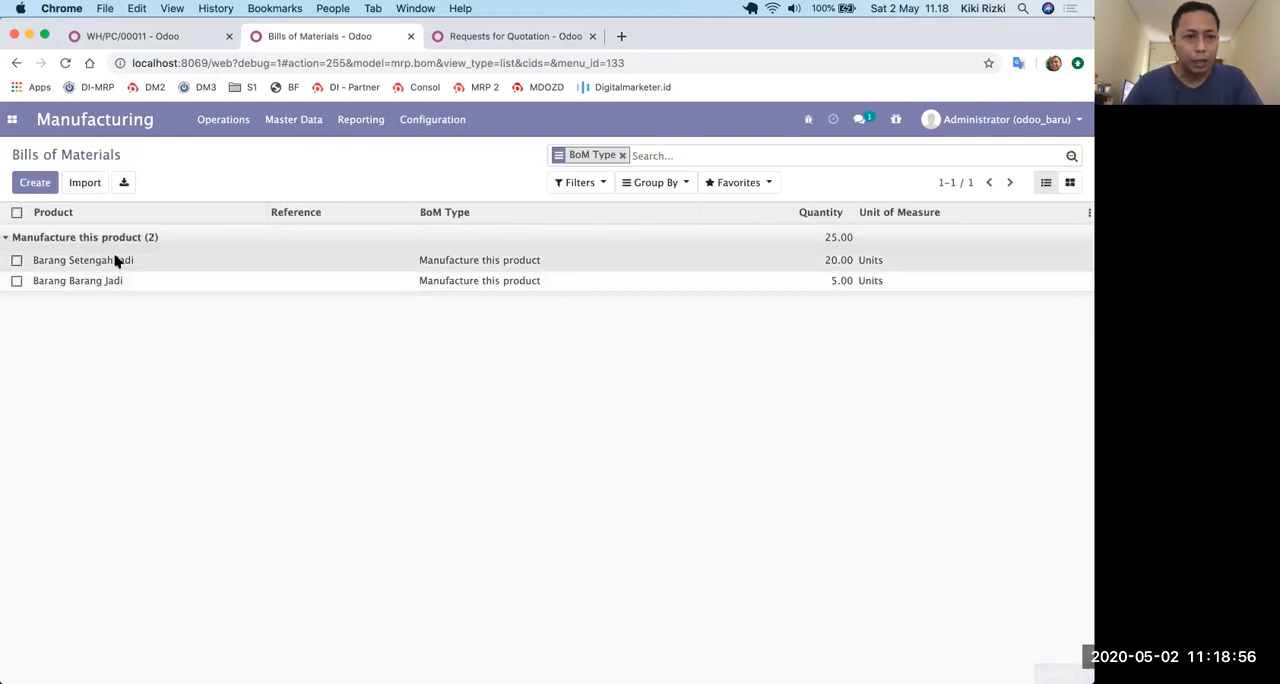
click(114, 260)
click(259, 351)
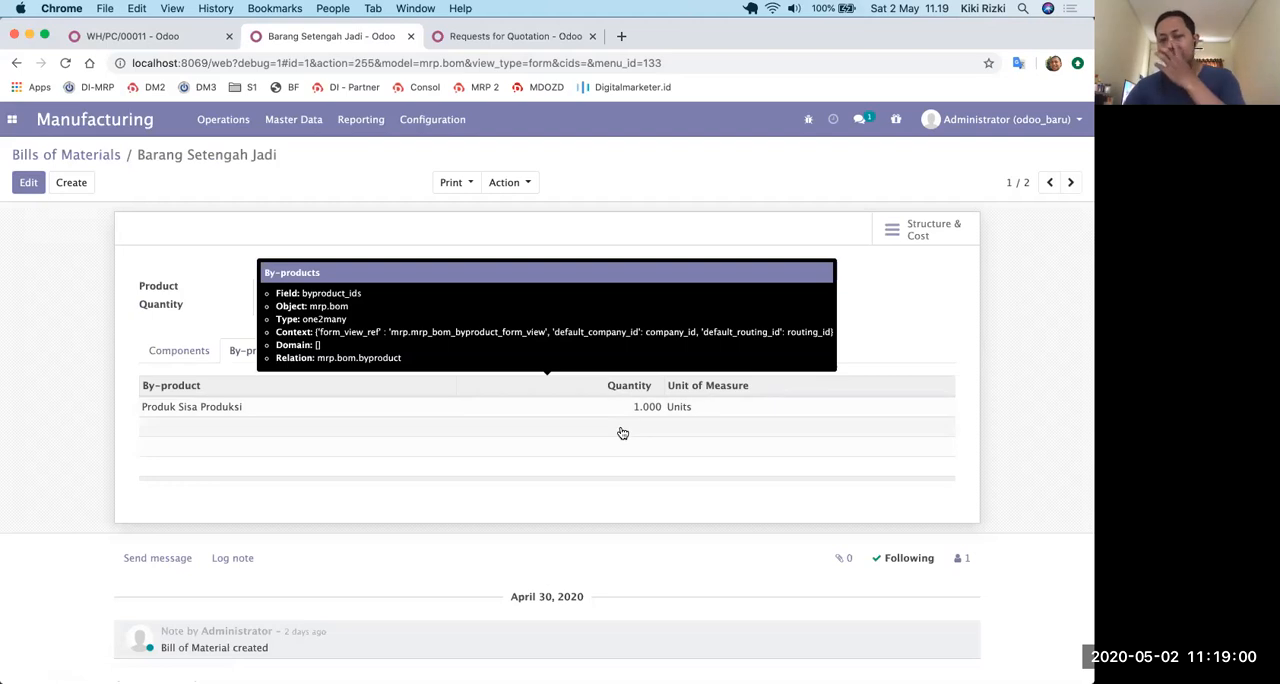
click(168, 356)
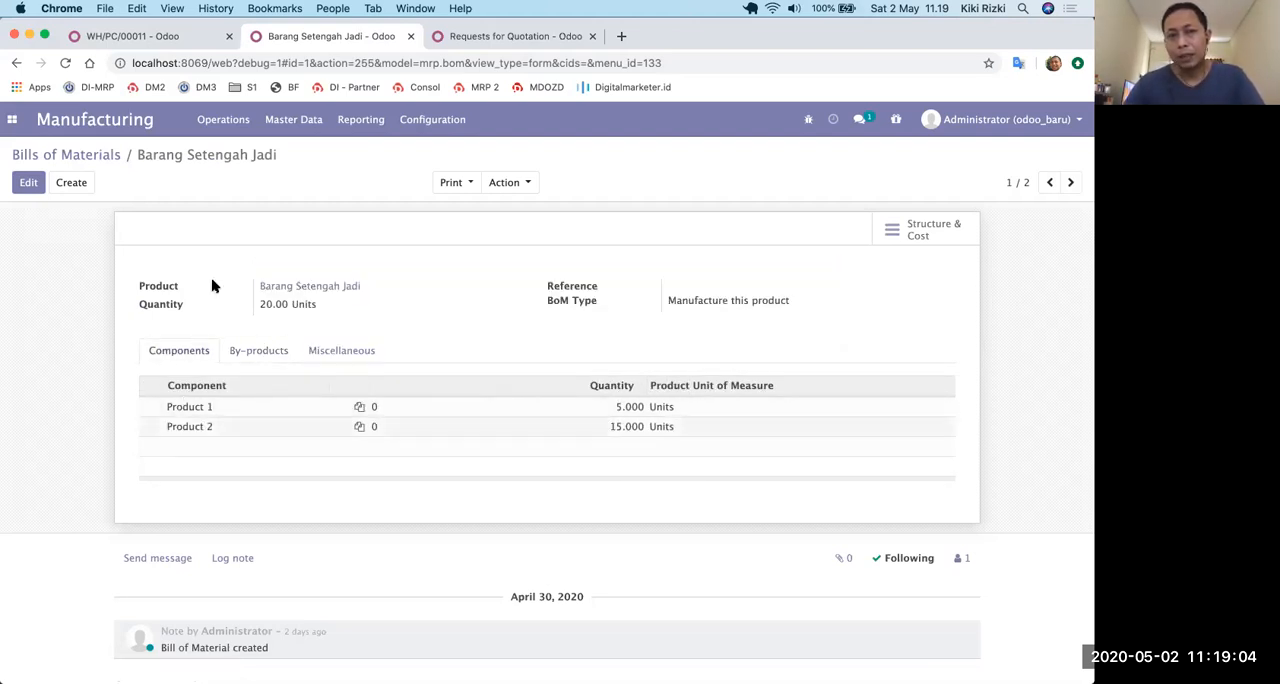
Reopen the bill of materials for Barang Barang Jadi and check its by-products and miscellaneous settings.
click(101, 160)
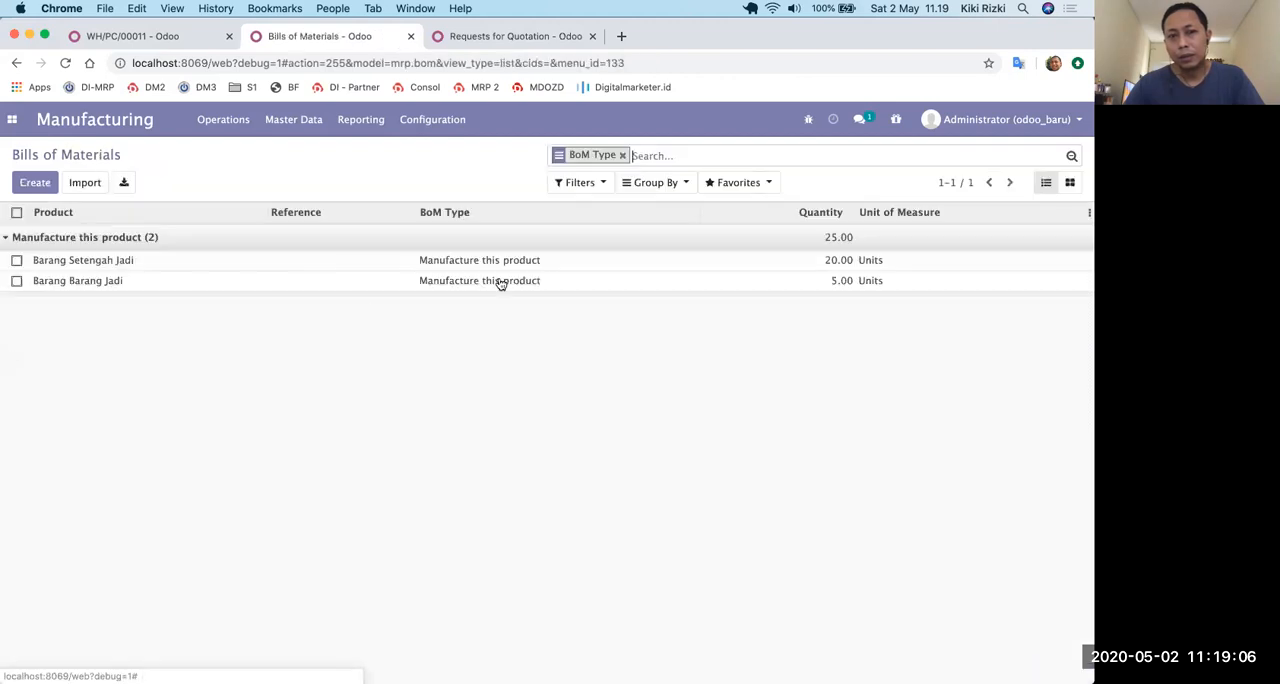
click(106, 283)
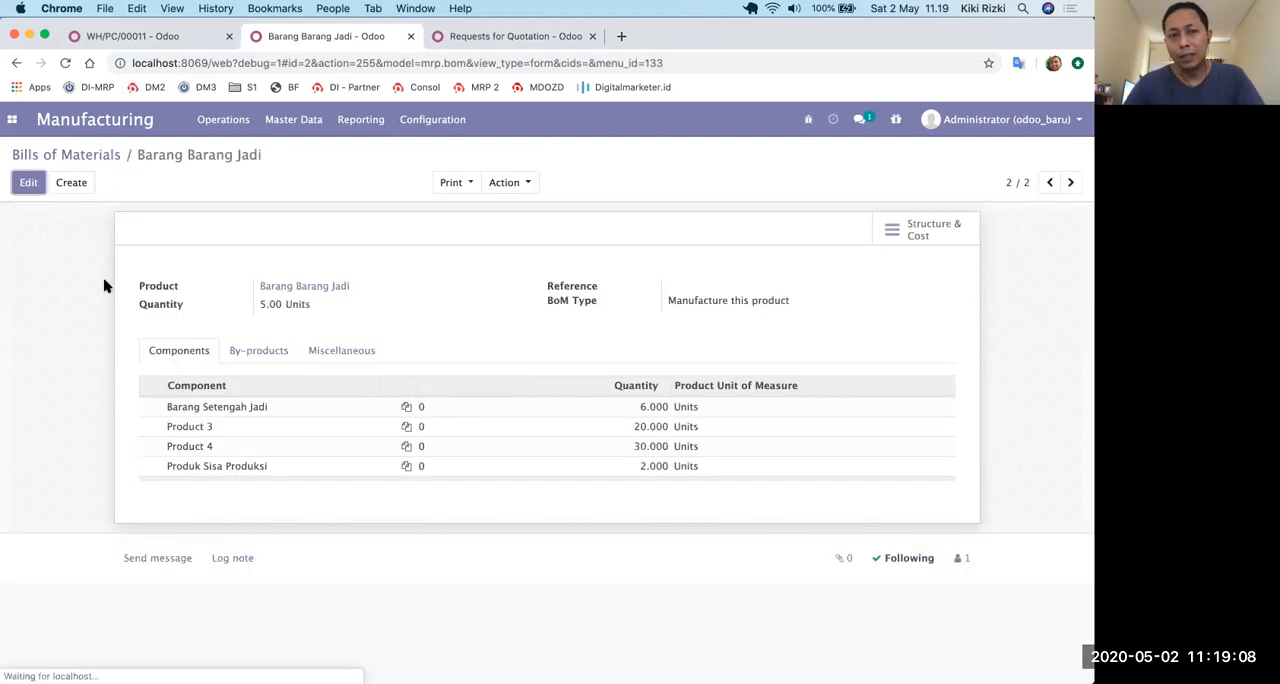
click(262, 352)
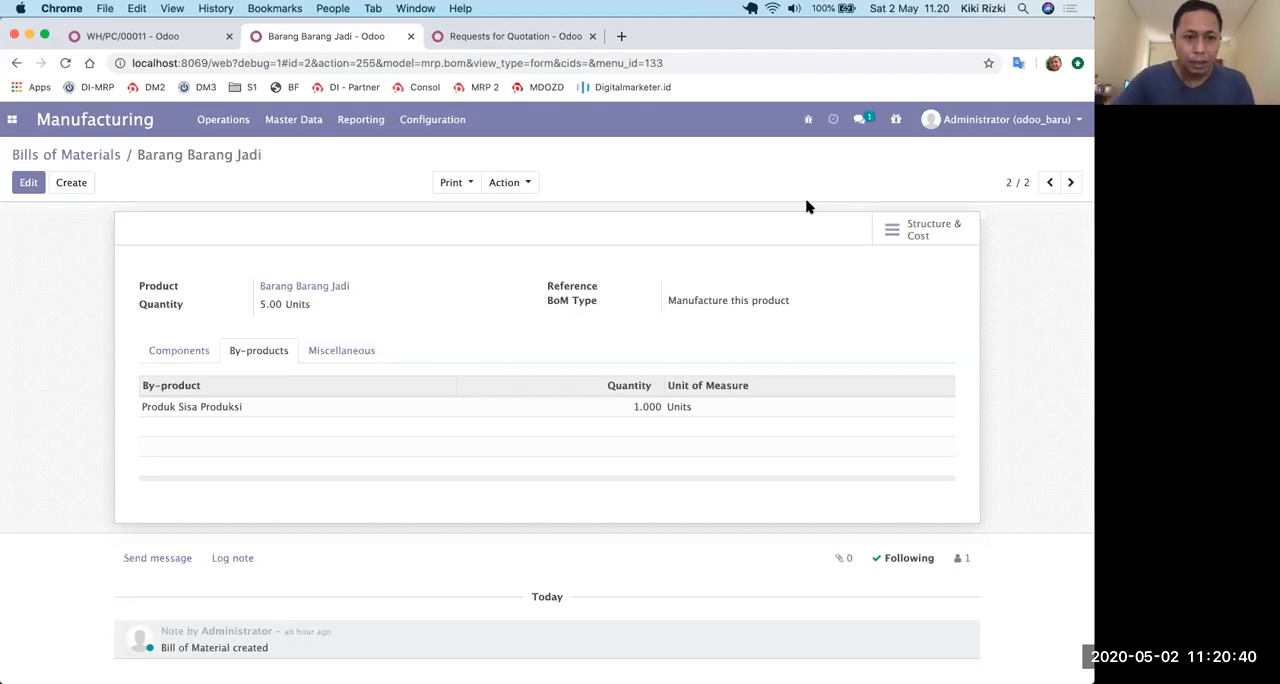
click(341, 354)
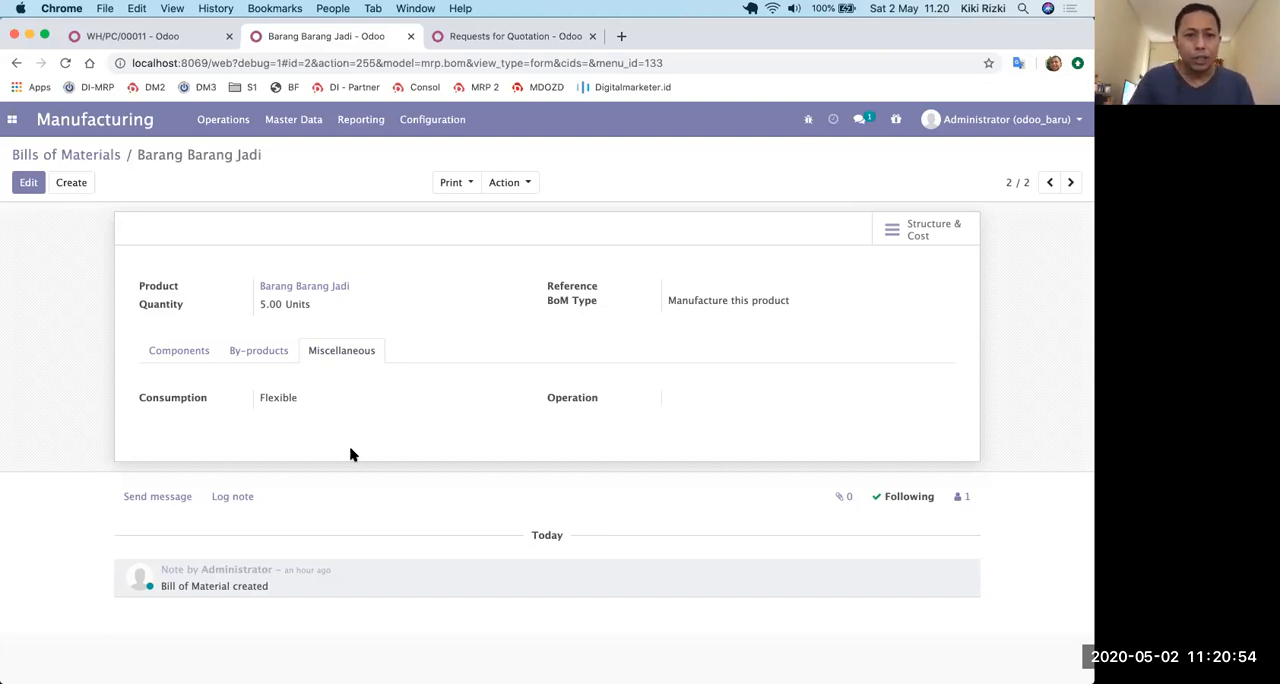
List all manufacturing orders without the To Do filter and open the stock valuation of WH/MO/00010.
click(210, 126)
click(223, 157)
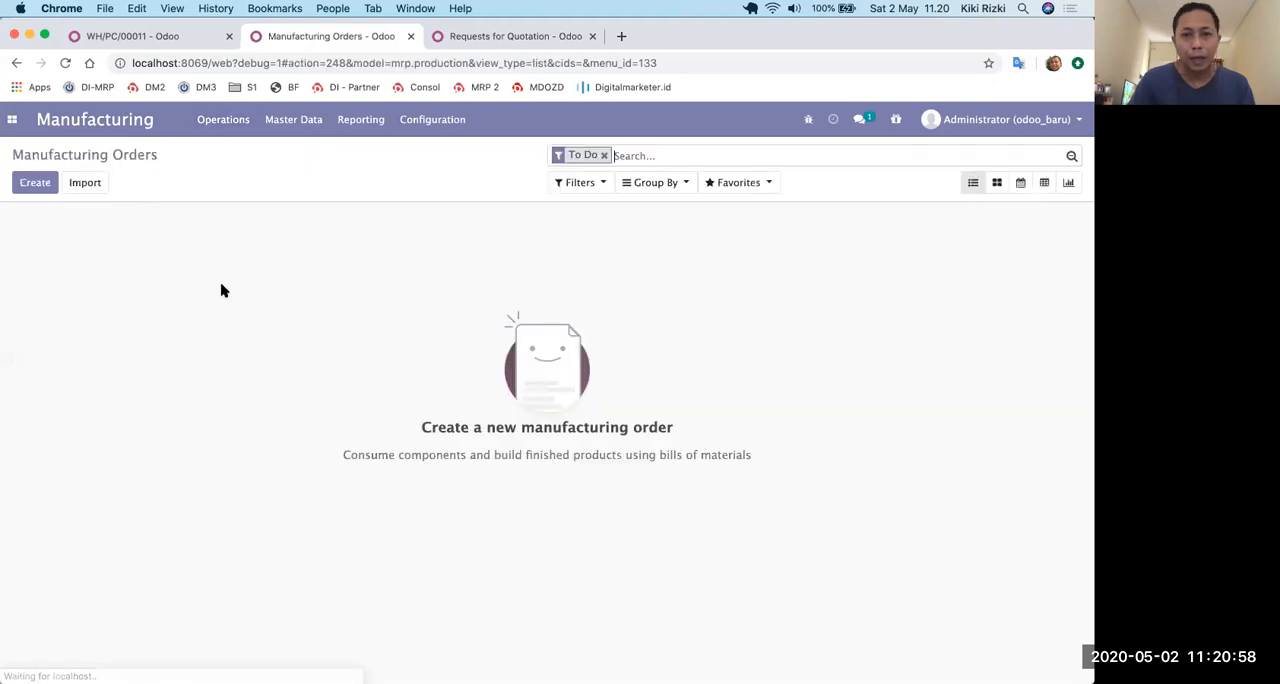
click(606, 155)
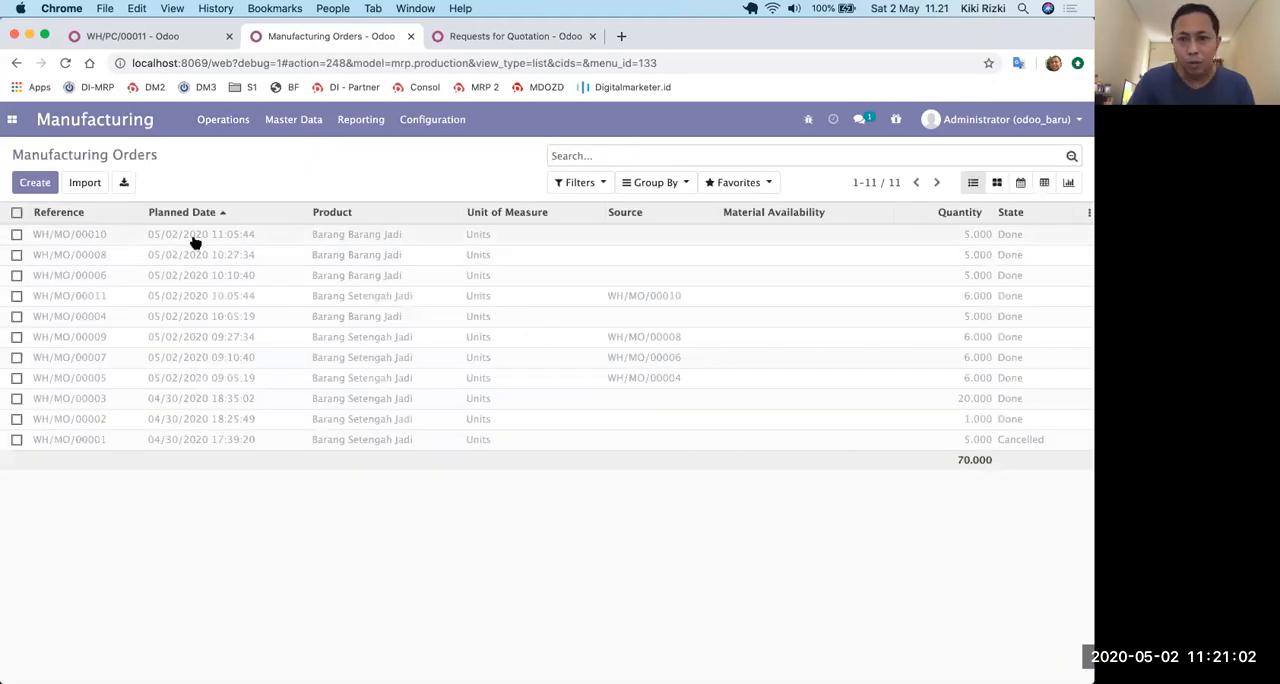
click(195, 242)
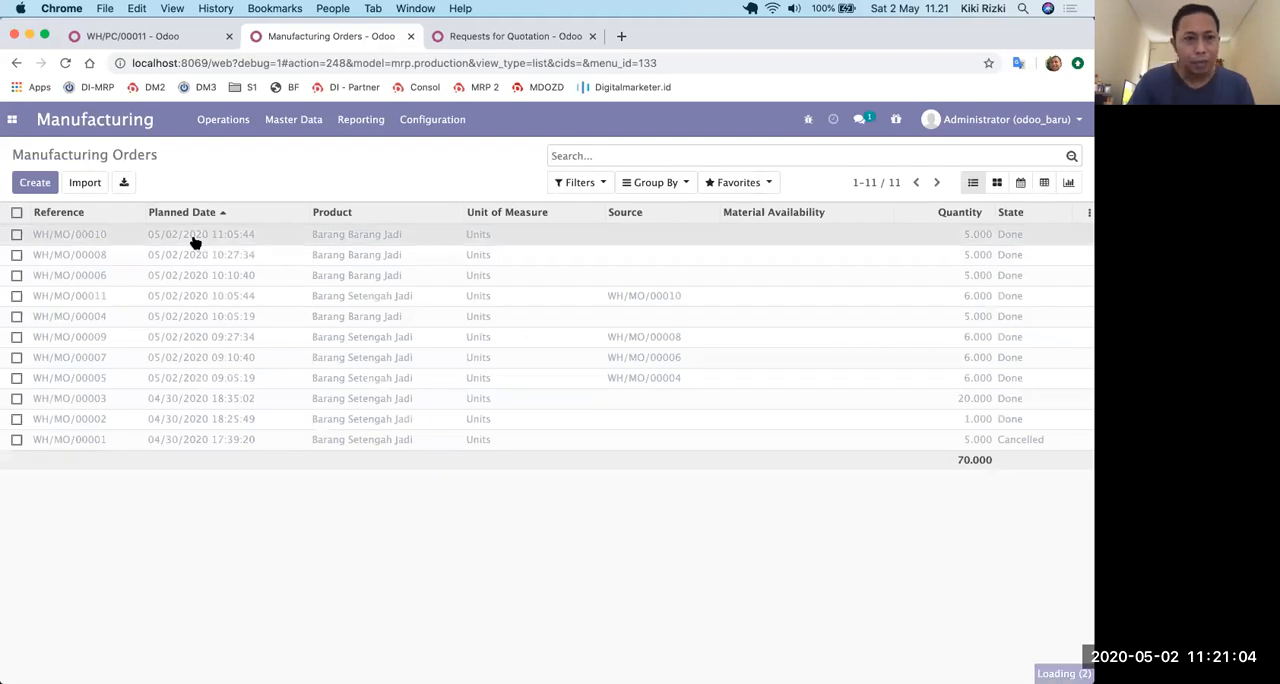
click(922, 262)
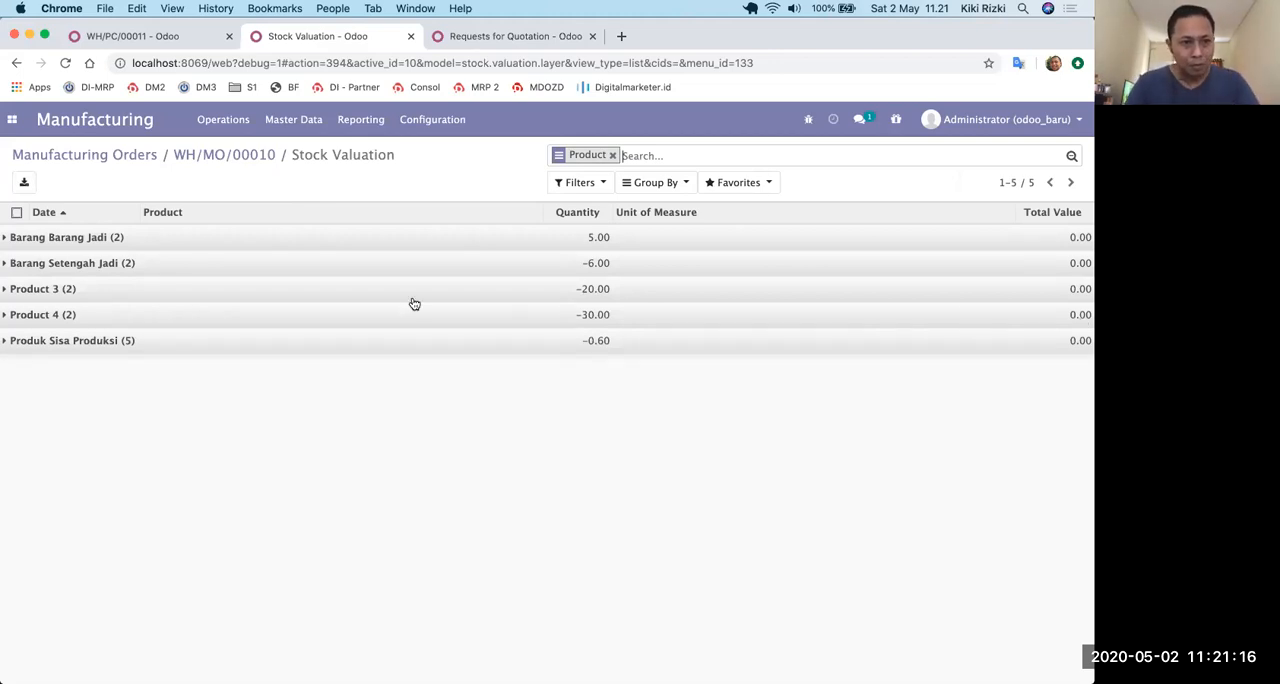
Expand every product group in the stock valuation of WH/MO/00010 to examine the individual entries.
click(12, 244)
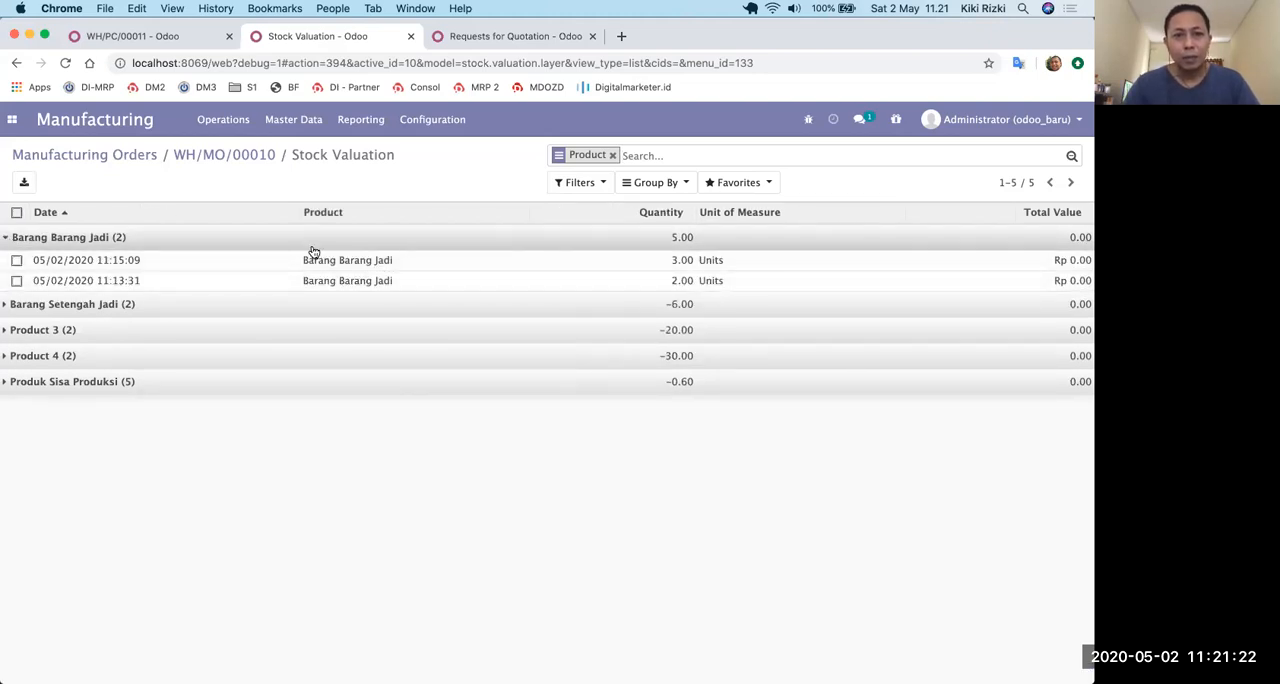
click(11, 306)
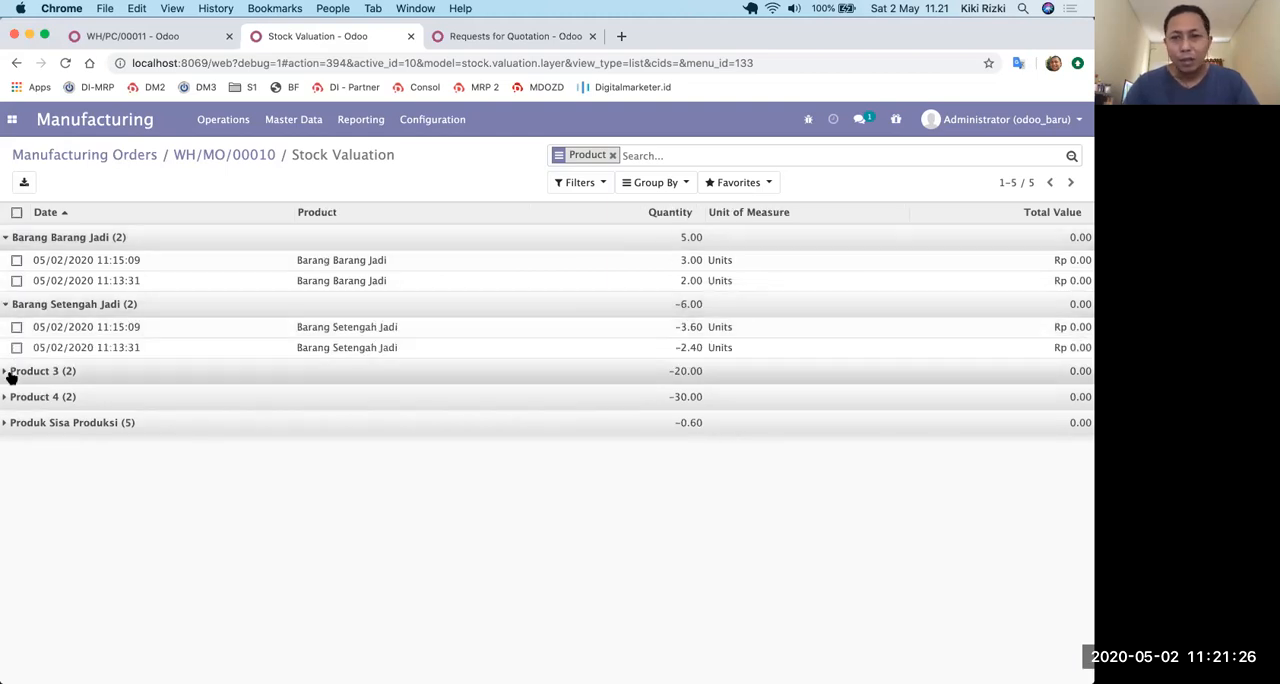
click(11, 374)
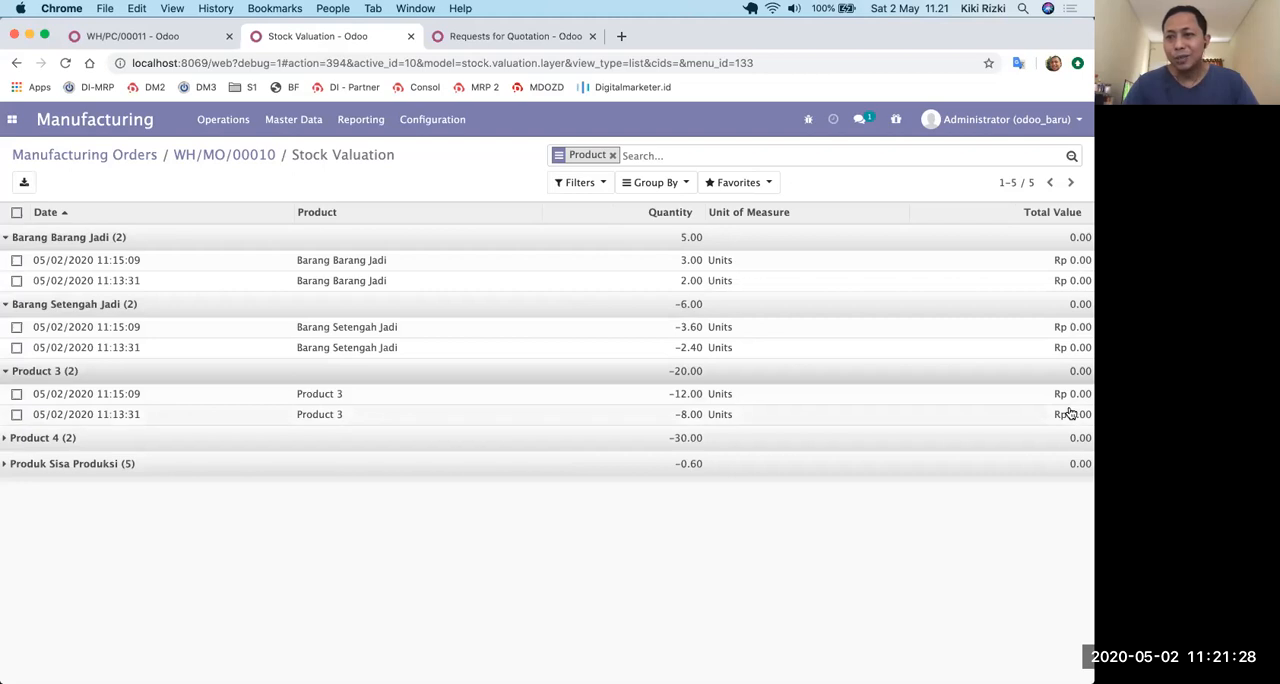
click(11, 440)
click(10, 506)
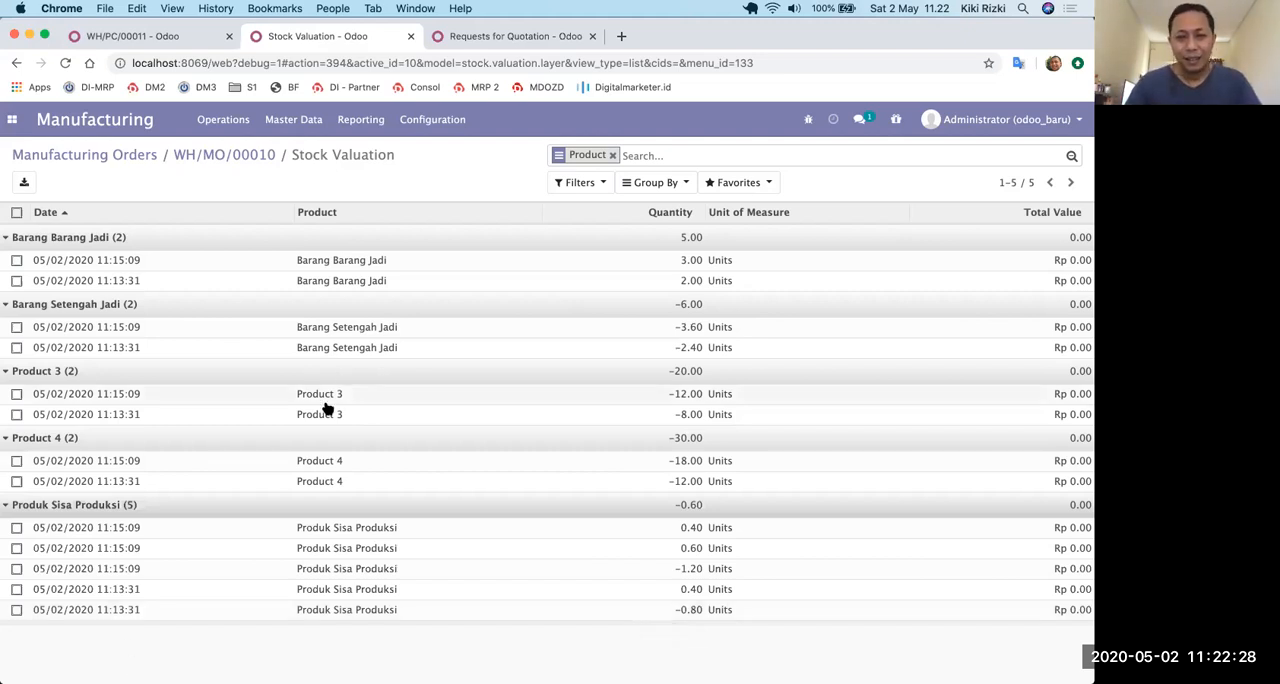
Open the Structure & Cost report of the Barang Barang Jadi bill of materials and expand Barang Setengah Jadi to review its components.
click(297, 119)
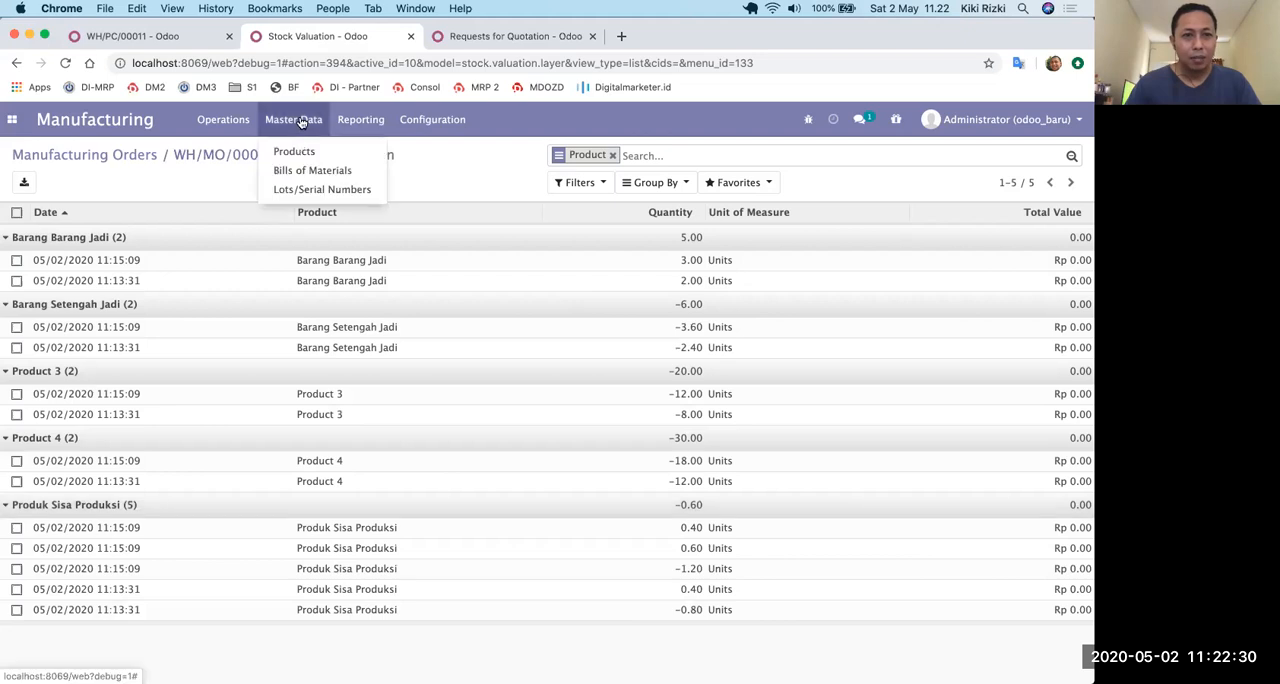
click(303, 169)
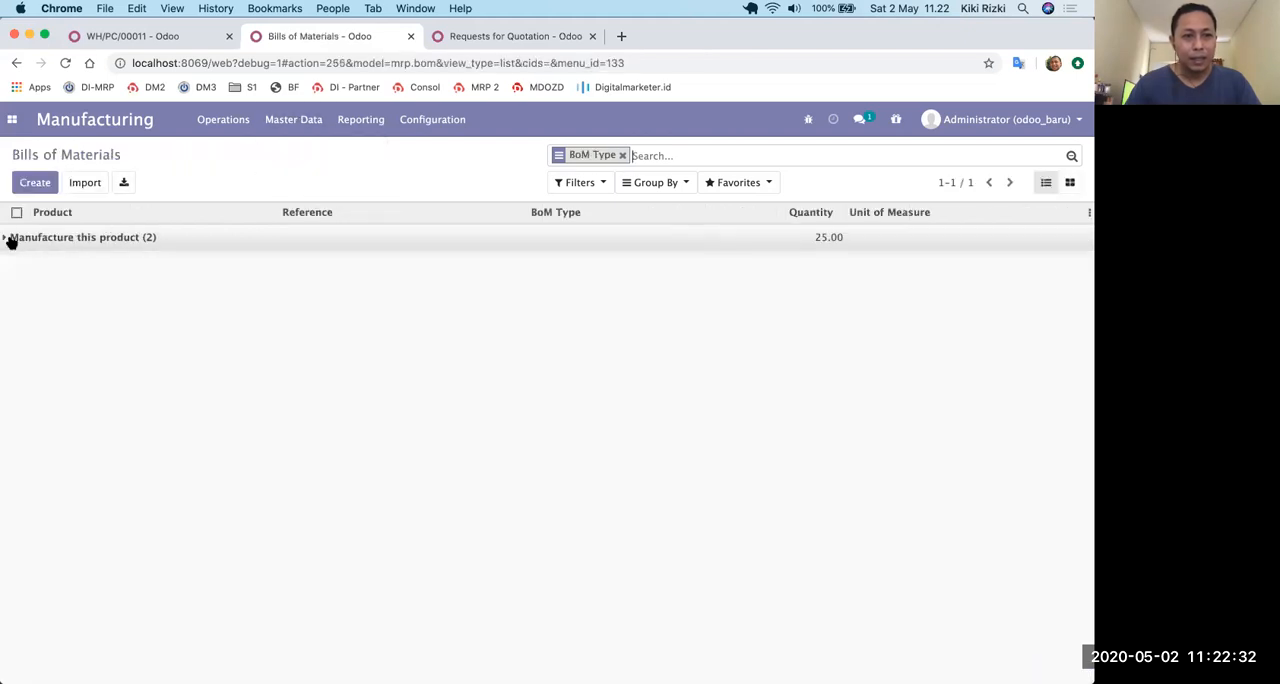
click(10, 237)
click(49, 286)
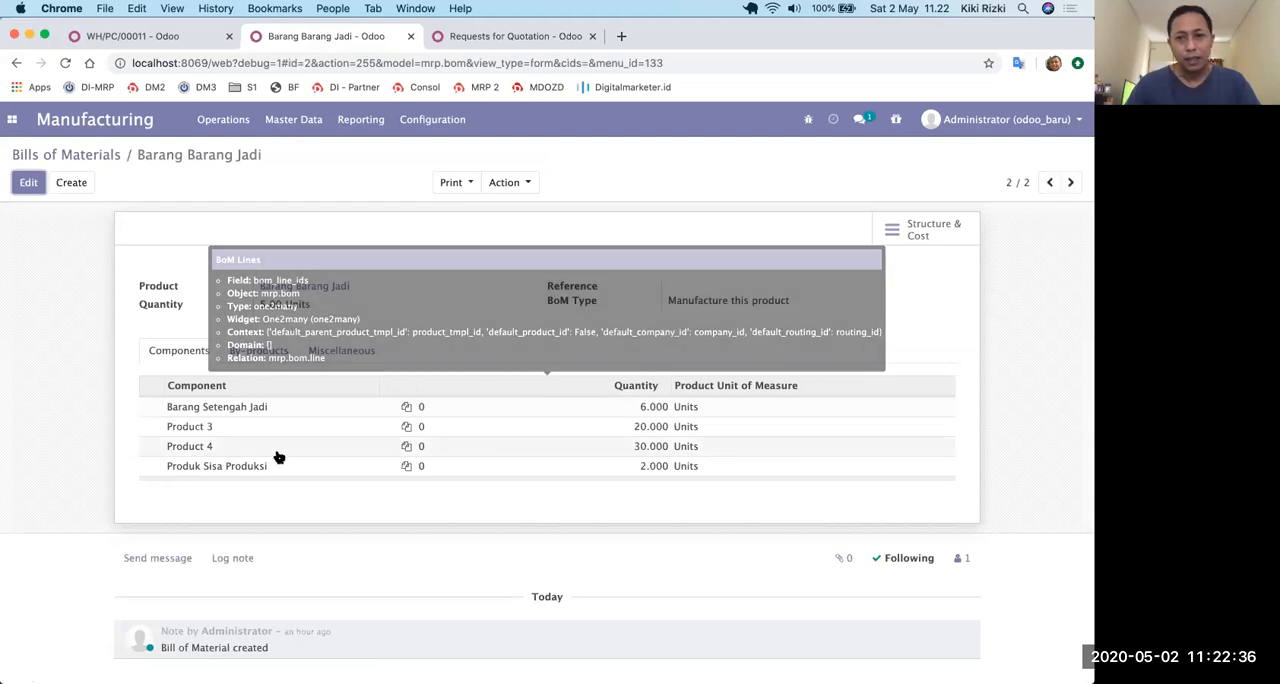
click(897, 231)
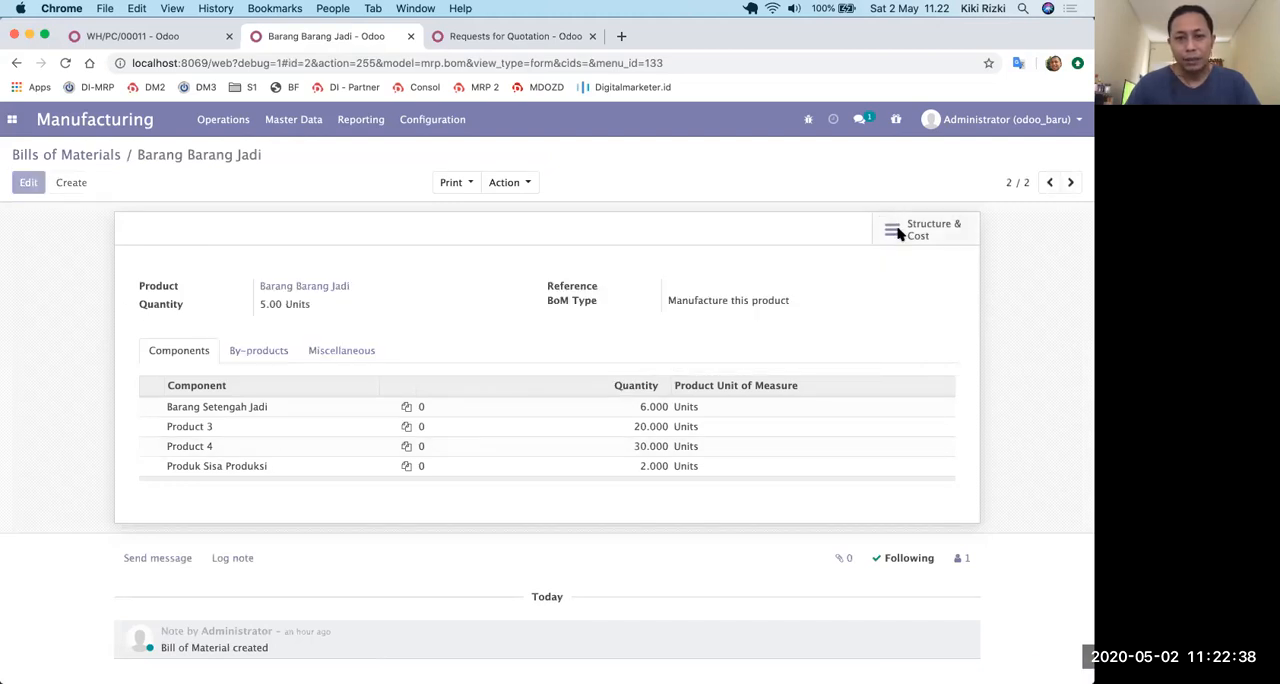
click(145, 350)
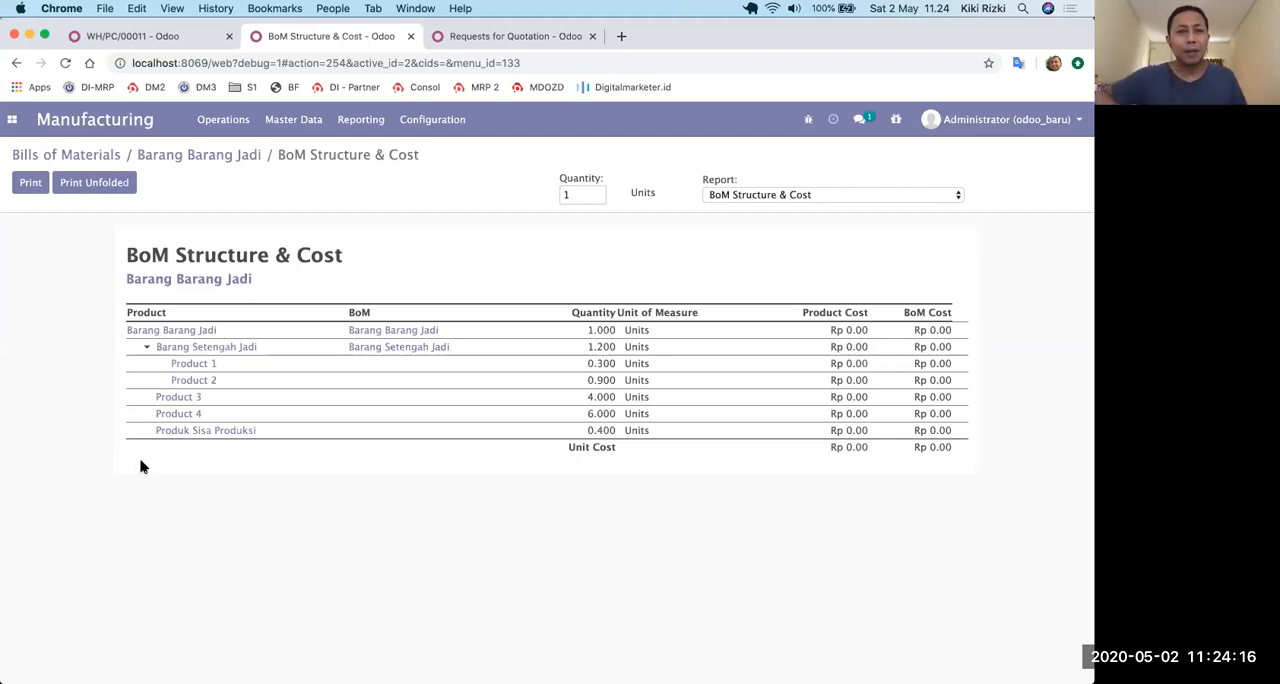
Create a new product named labour with product type Service and save it.
click(293, 120)
click(293, 148)
click(37, 185)
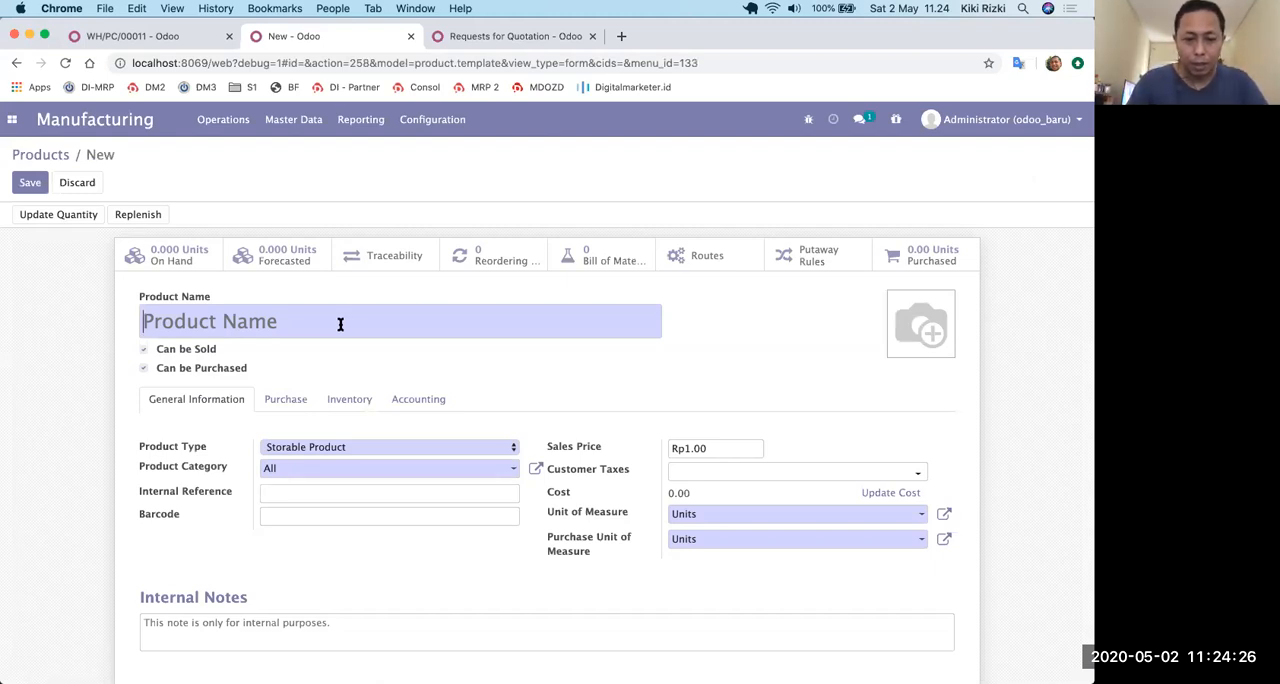
text(labour)
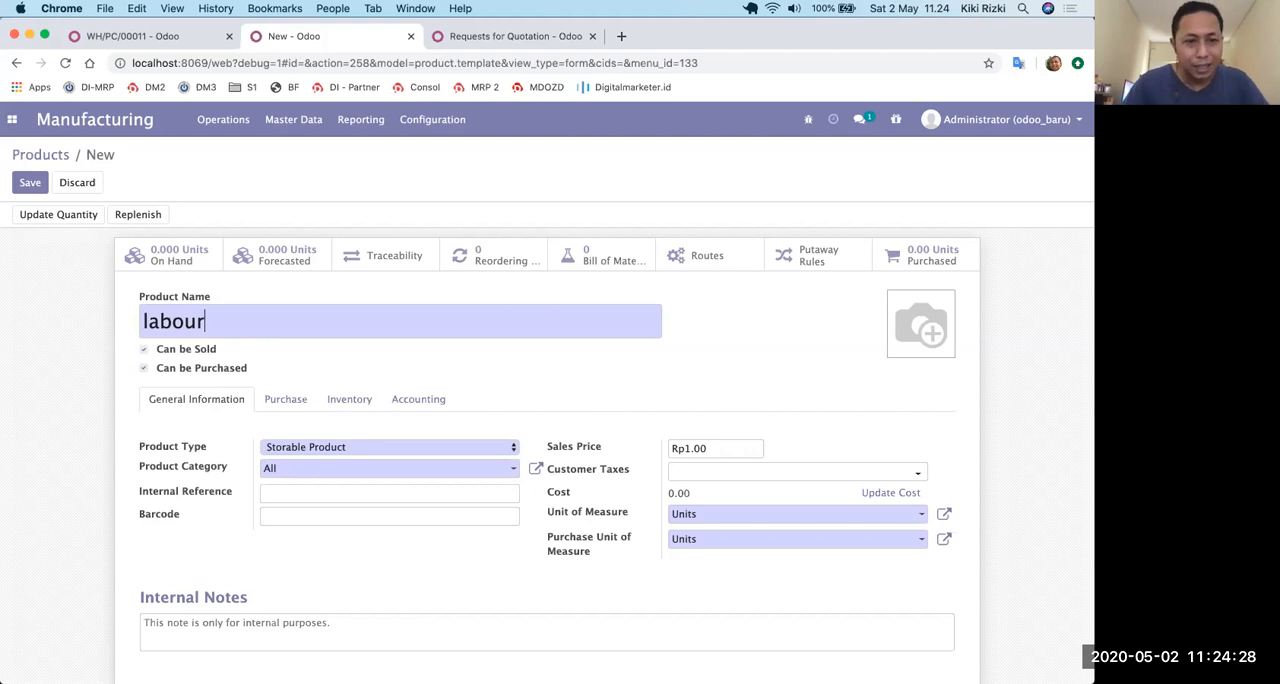
click(375, 449)
click(375, 435)
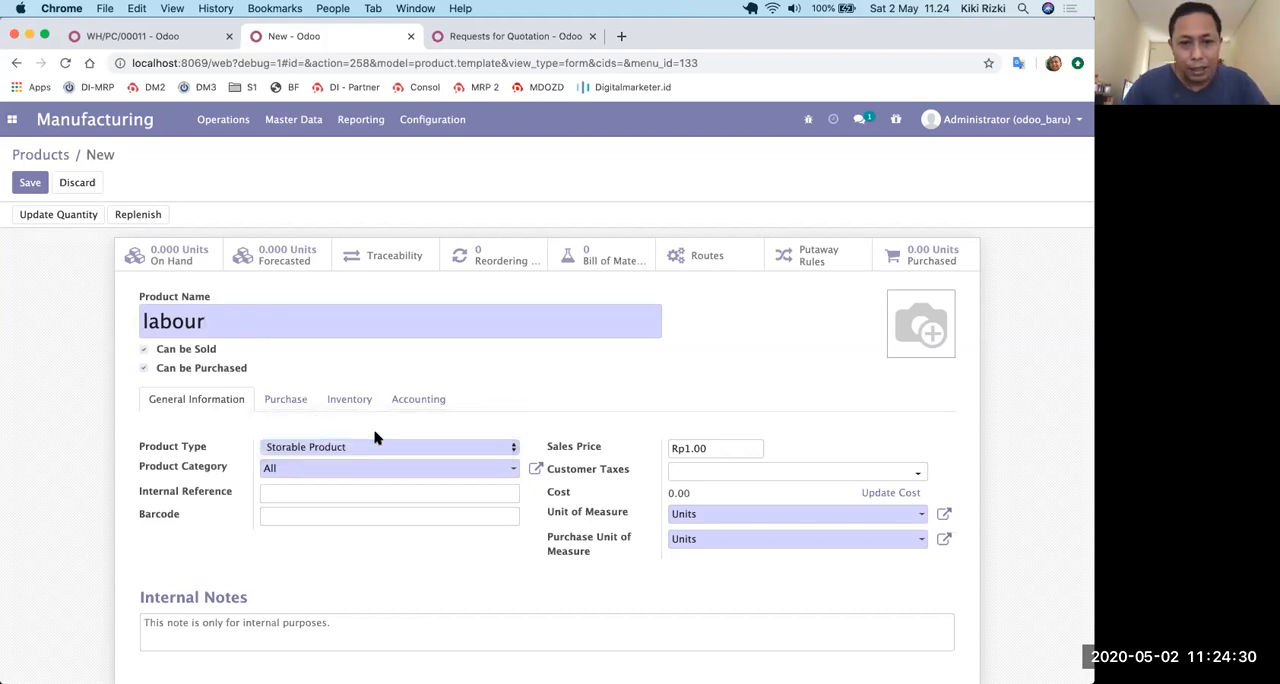
click(33, 185)
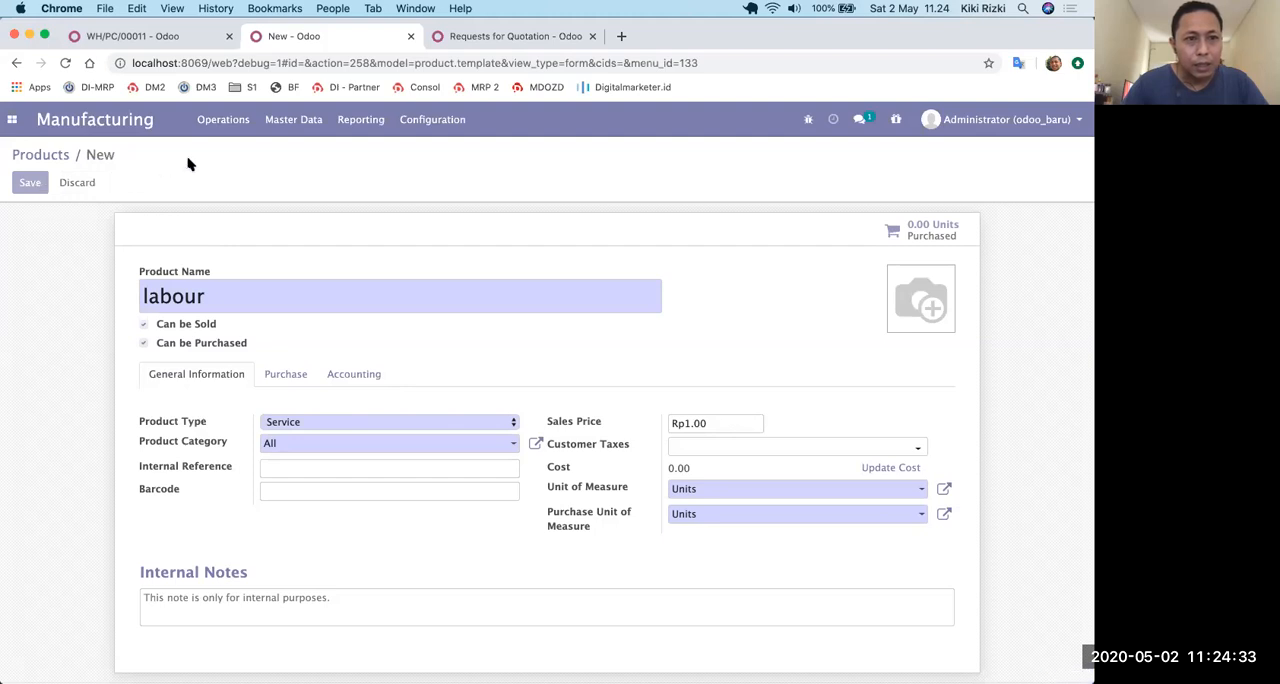
Return to the bills of materials and review the components listed for Barang Barang Jadi.
click(297, 122)
click(296, 155)
click(294, 120)
click(300, 171)
click(29, 242)
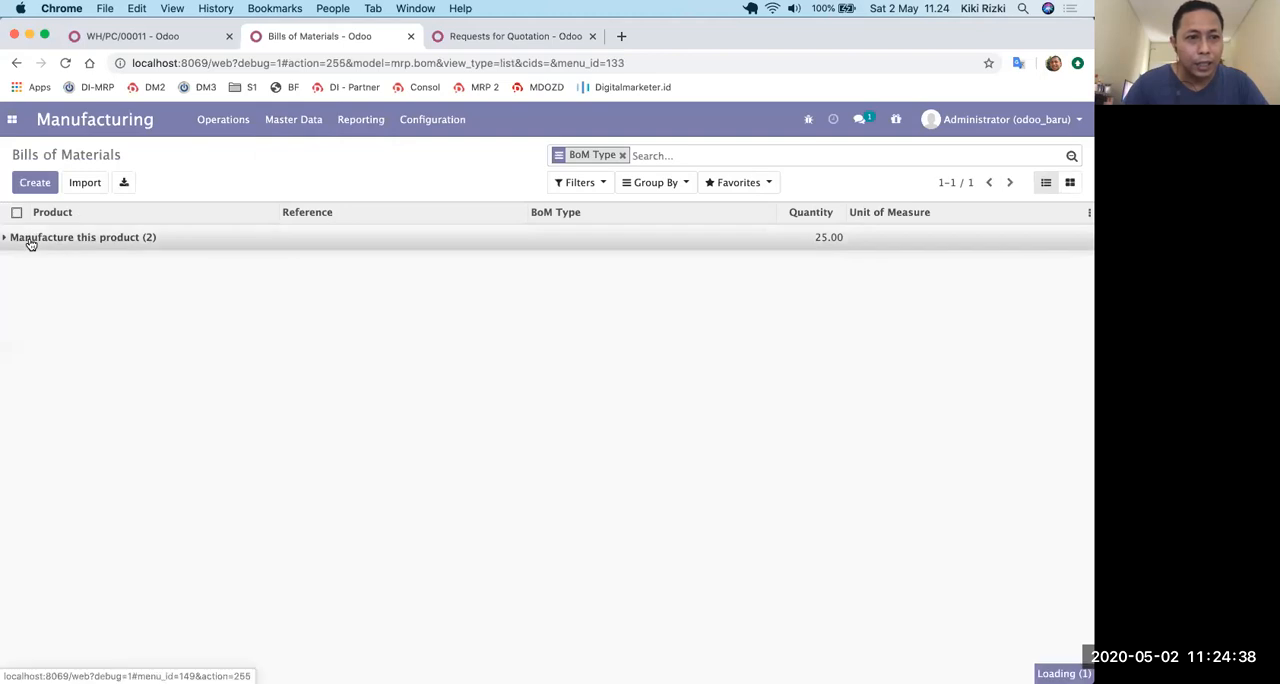
click(64, 283)
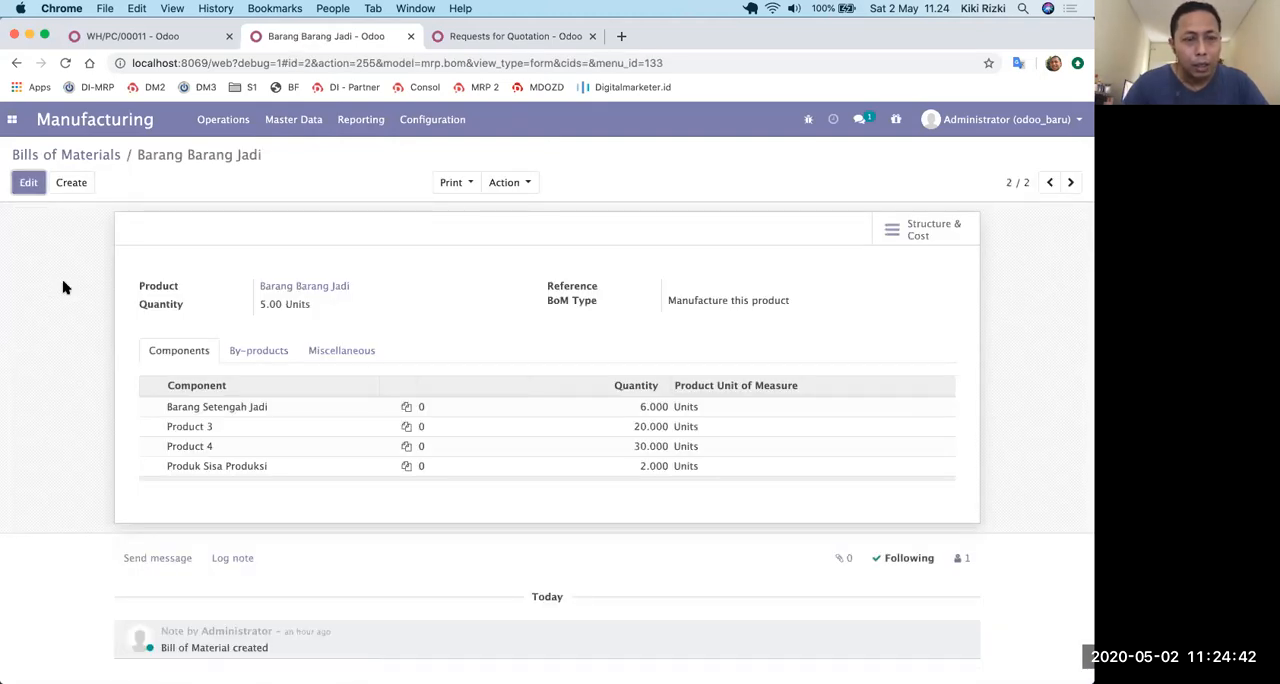
Create a manufacturing order for 5 units of Barang Barang Jadi, mark it as to do and check its component availability.
click(224, 121)
click(228, 152)
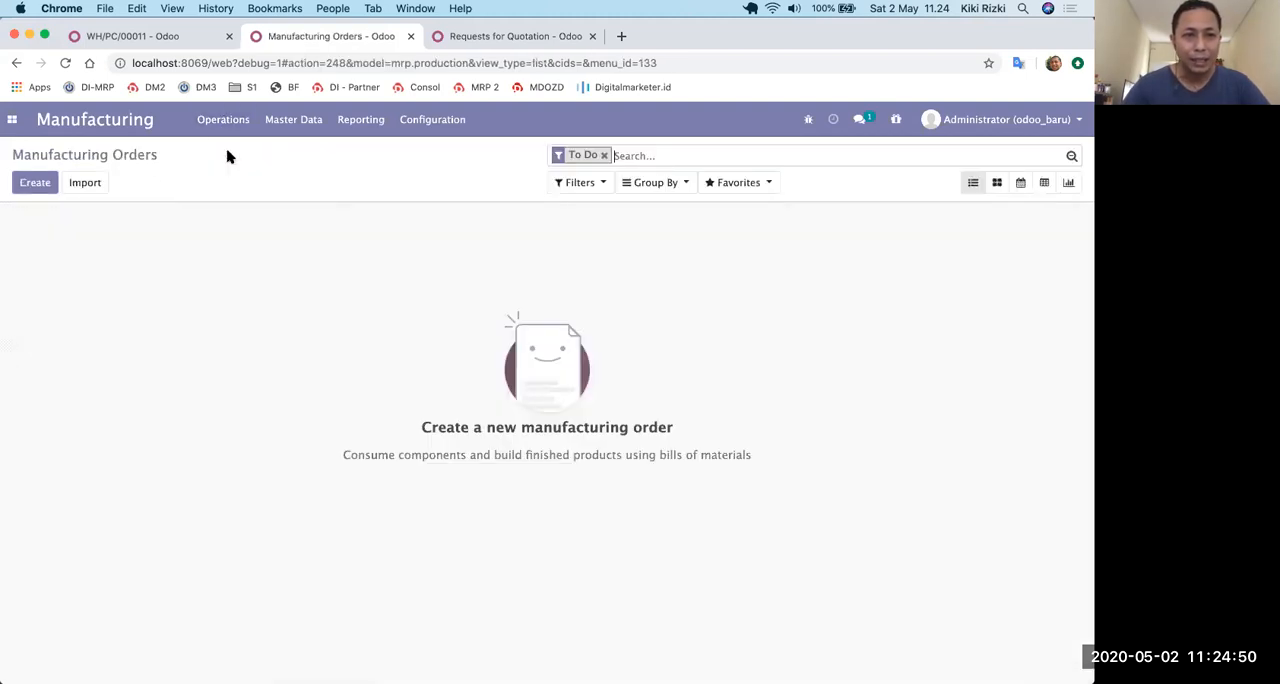
click(33, 188)
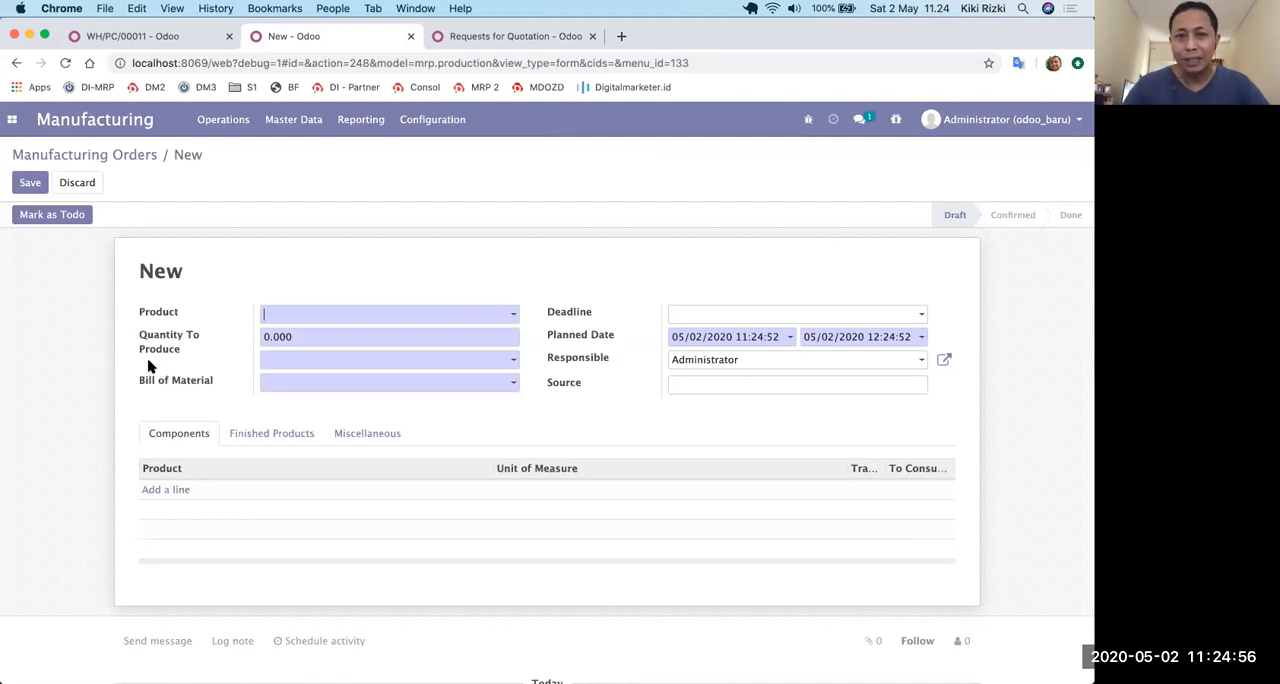
click(377, 311)
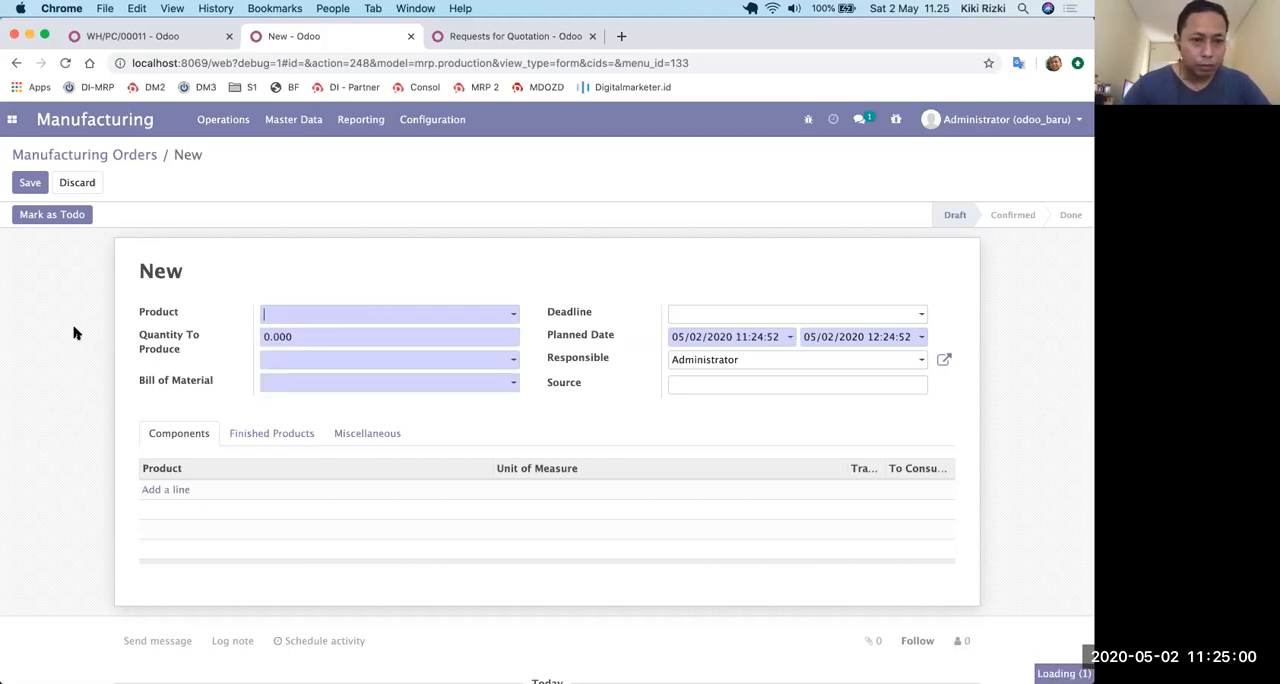
click(50, 215)
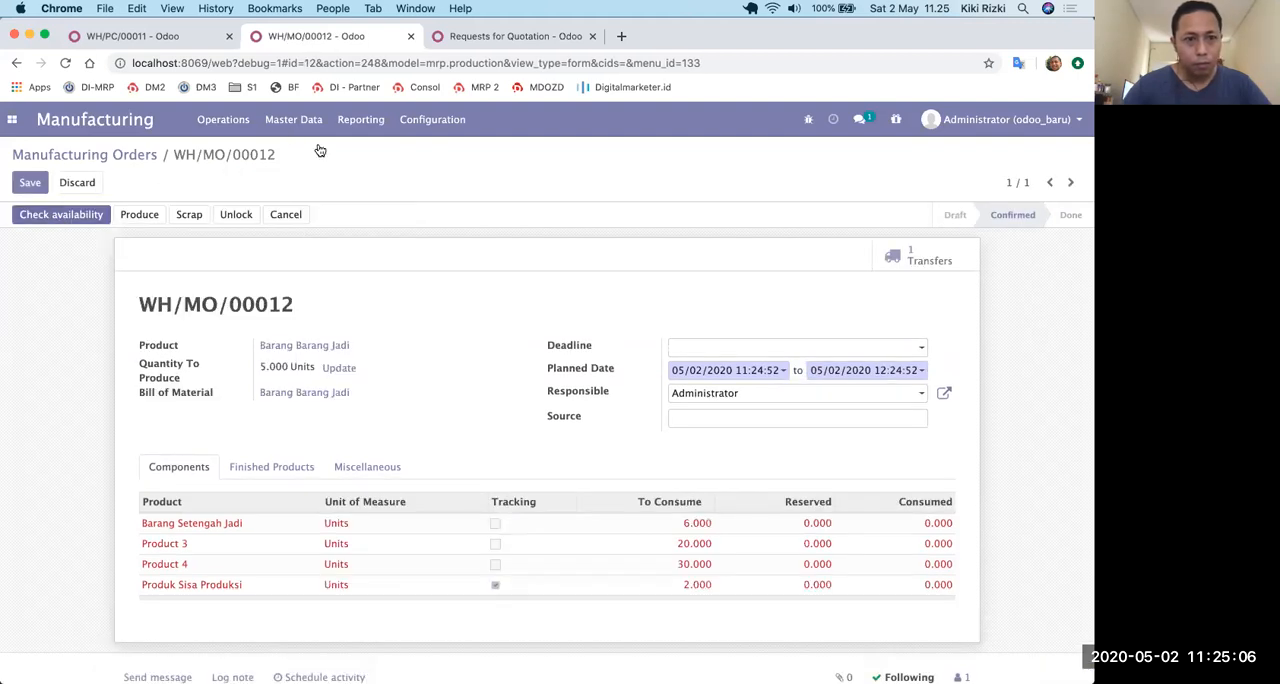
click(62, 215)
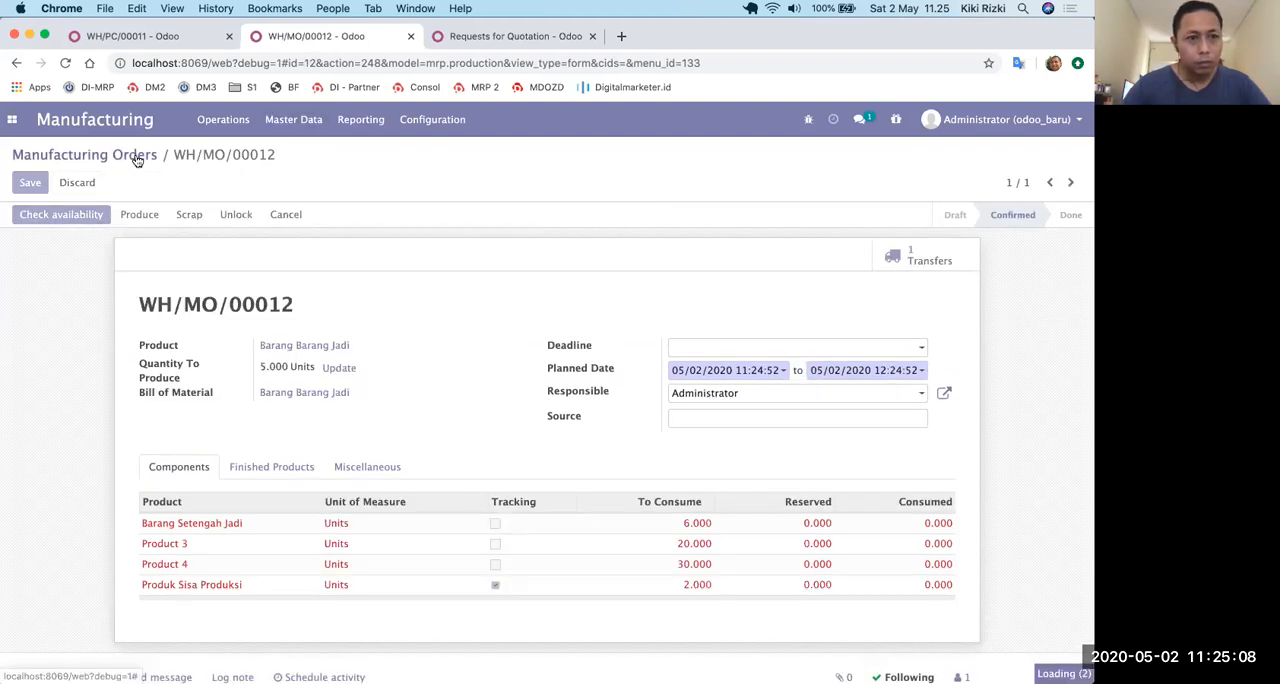
Open manufacturing order WH/MO/00013 for Barang Setengah Jadi and check its component availability.
click(137, 157)
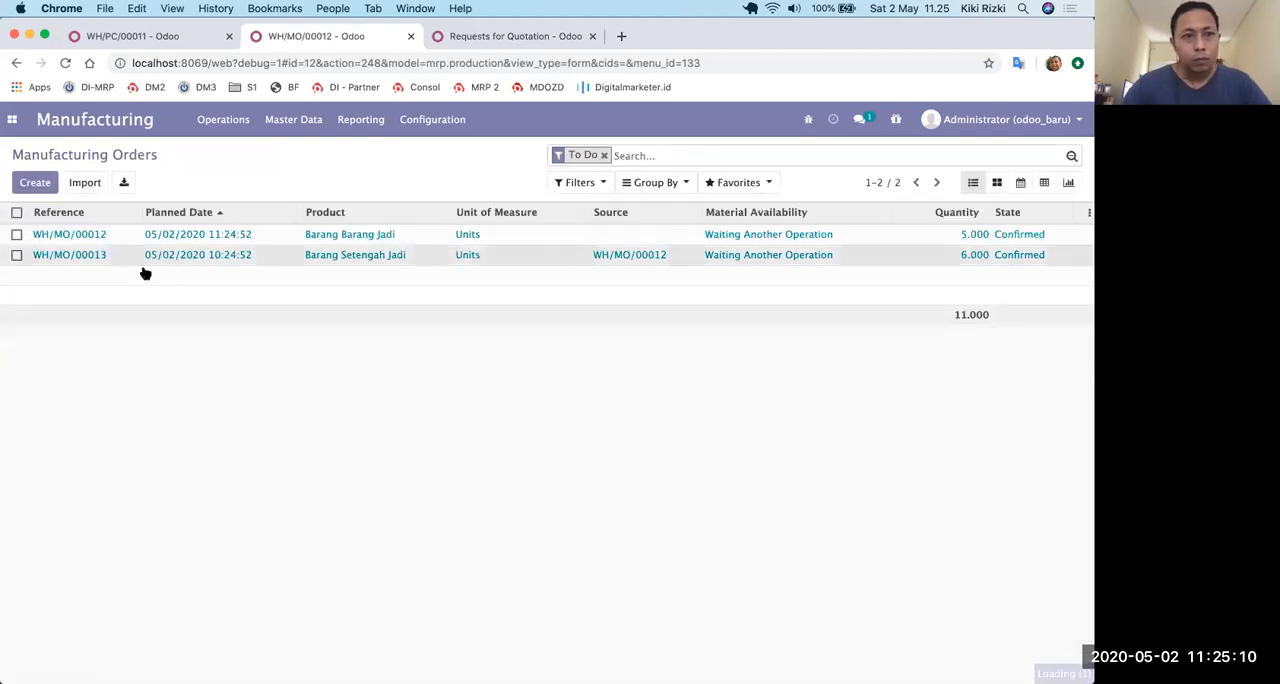
click(118, 262)
click(40, 216)
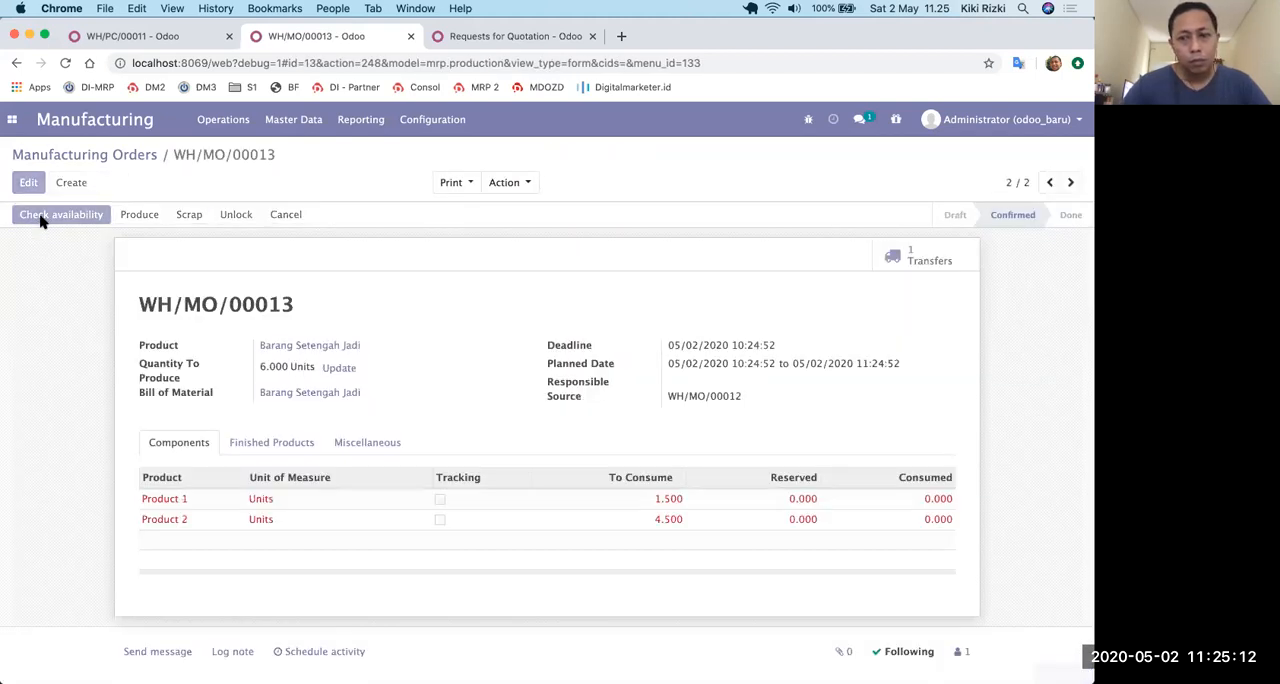
Check availability on the waiting component picking WH/PC/00012 and validate it as an immediate transfer of all quantities.
click(125, 36)
click(117, 157)
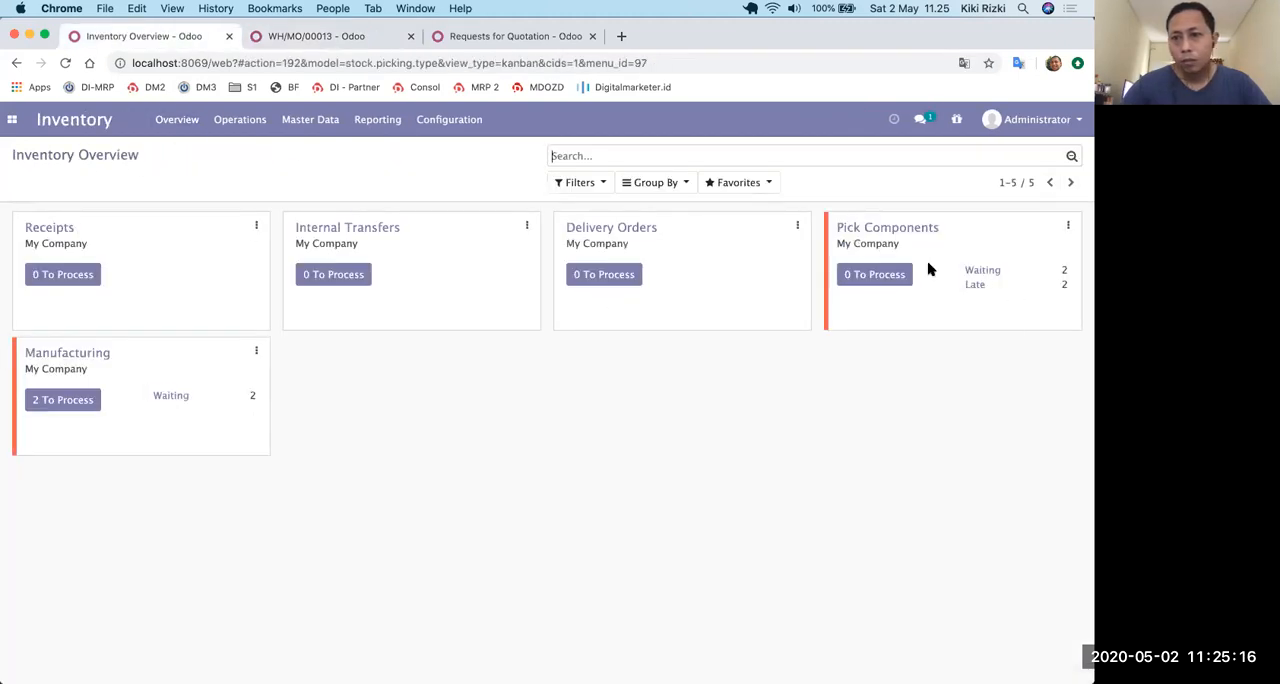
click(975, 274)
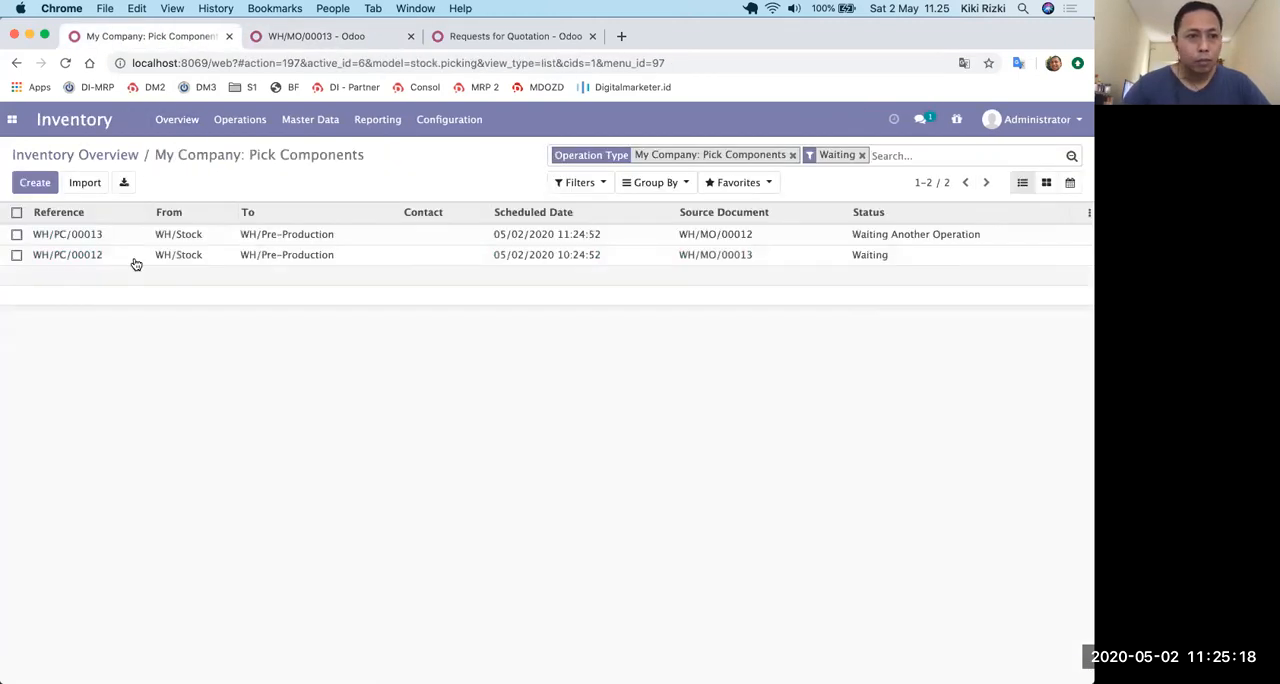
click(132, 261)
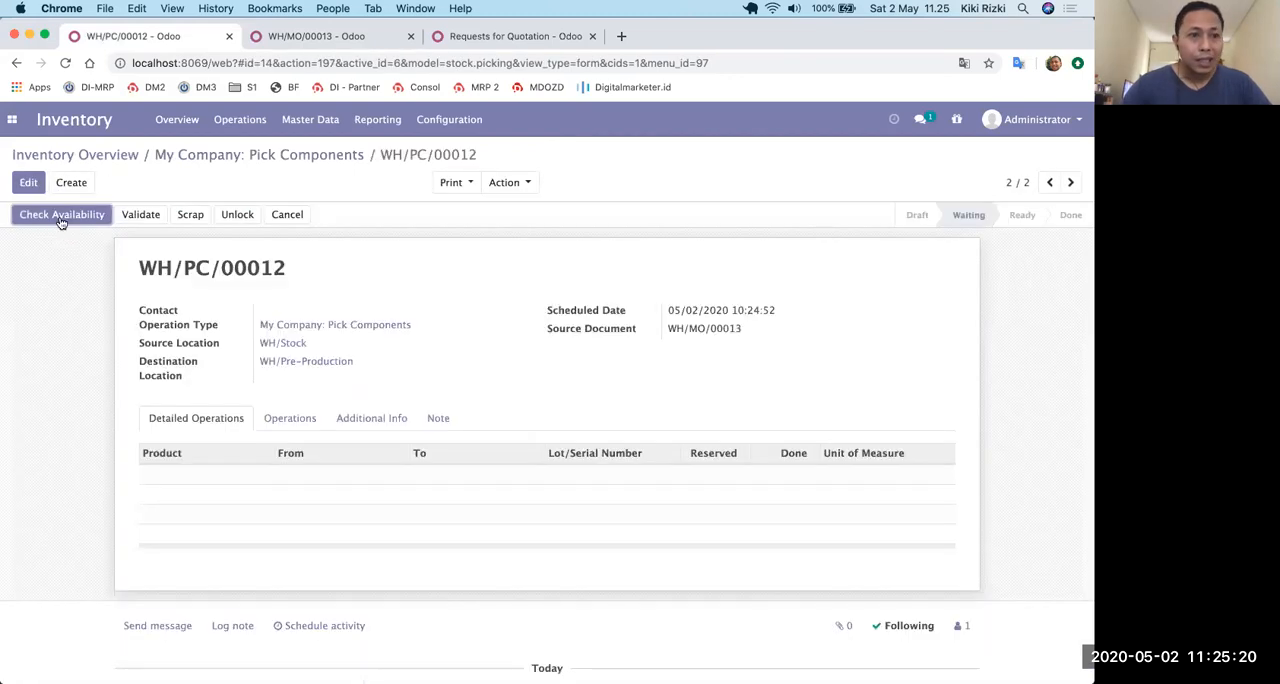
click(60, 218)
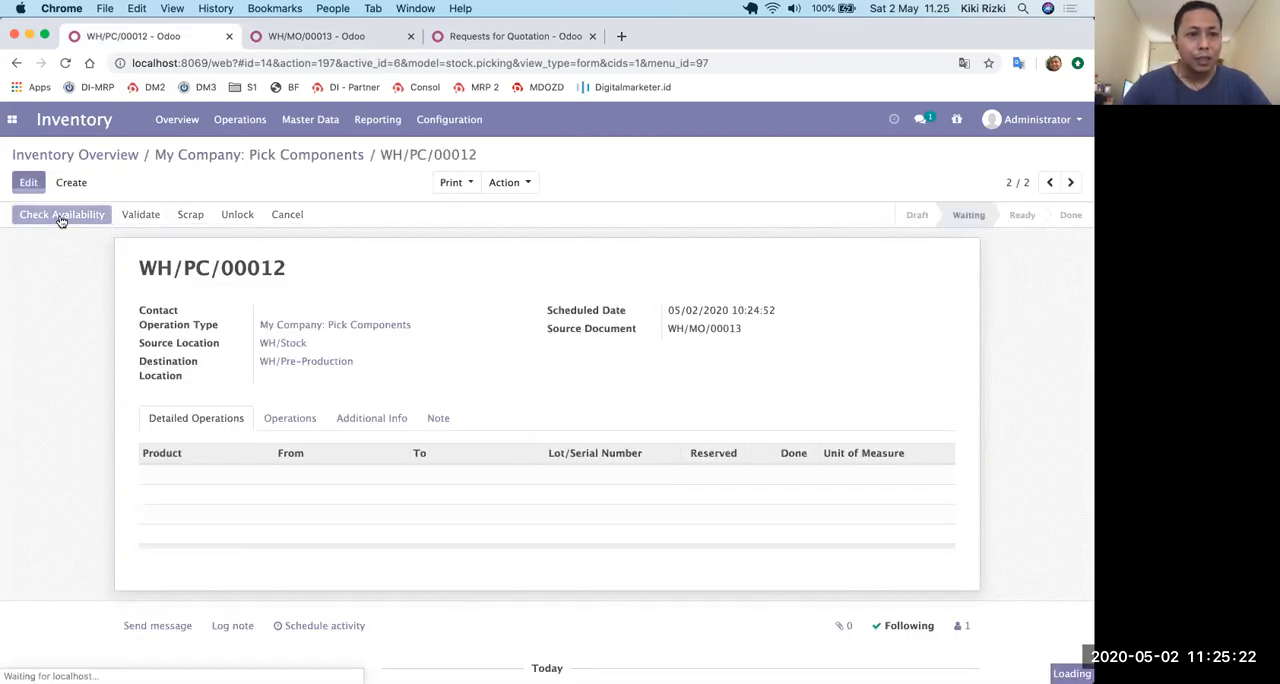
click(58, 216)
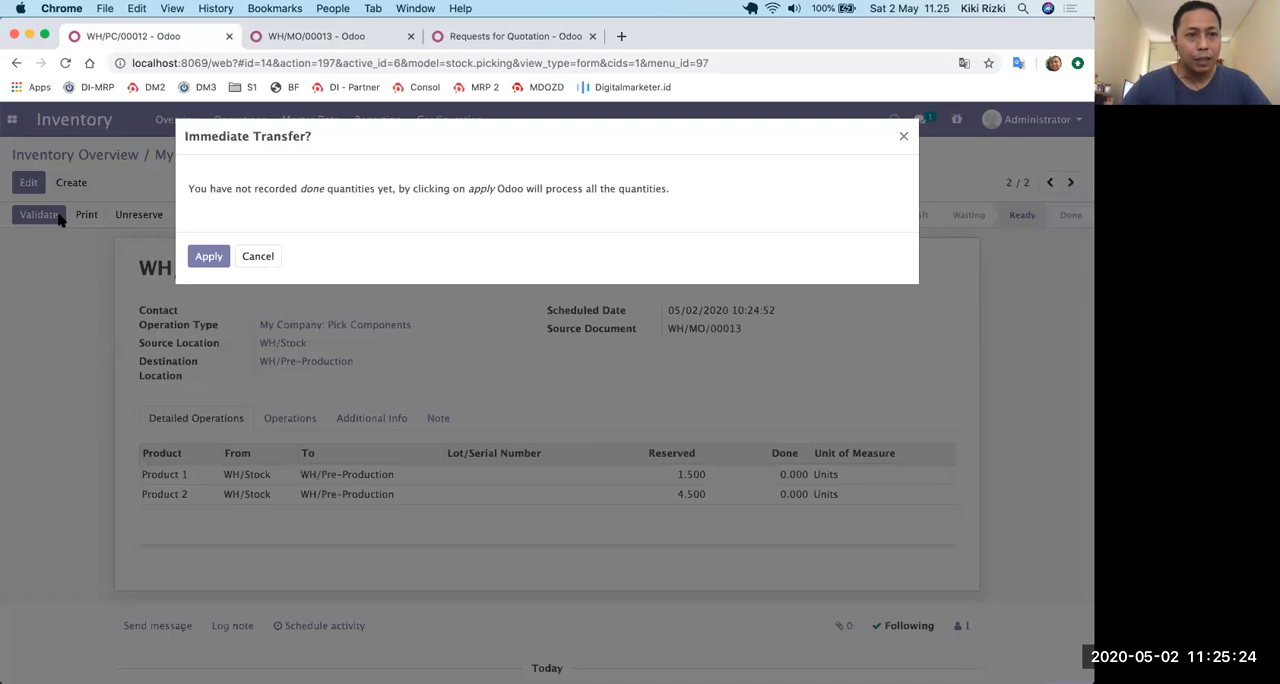
click(192, 261)
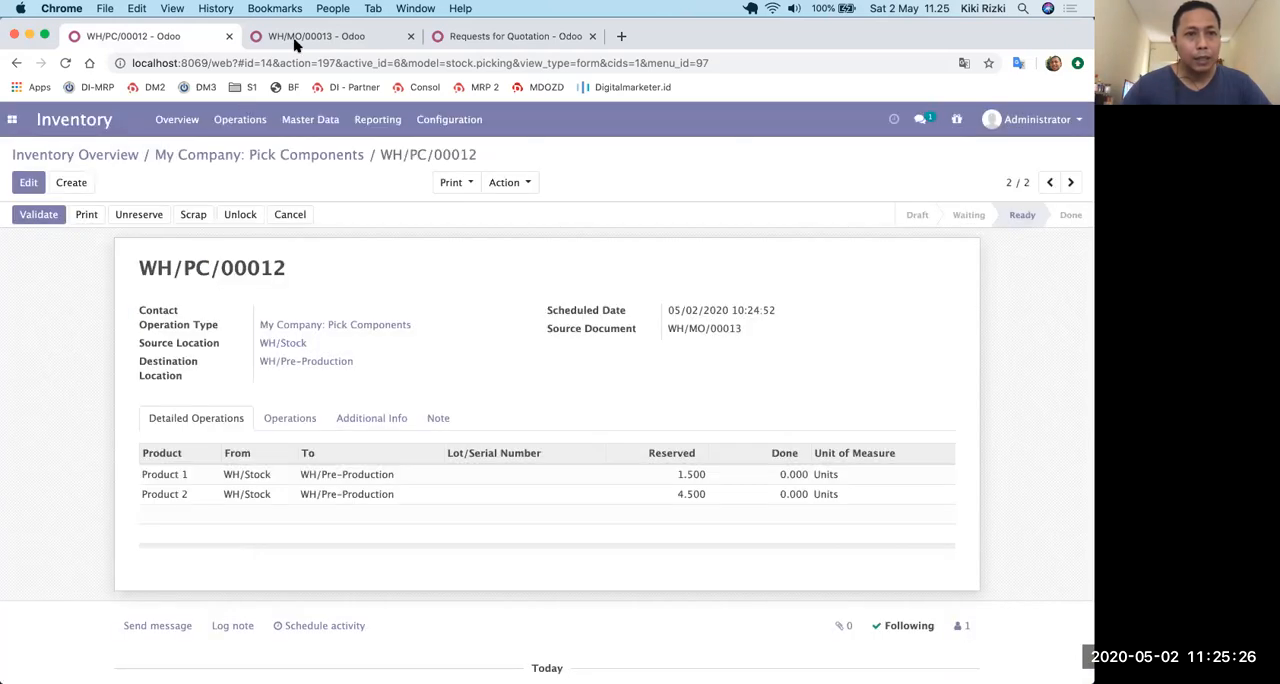
Return to WH/MO/00013, reserve its components and start recording its production.
click(295, 40)
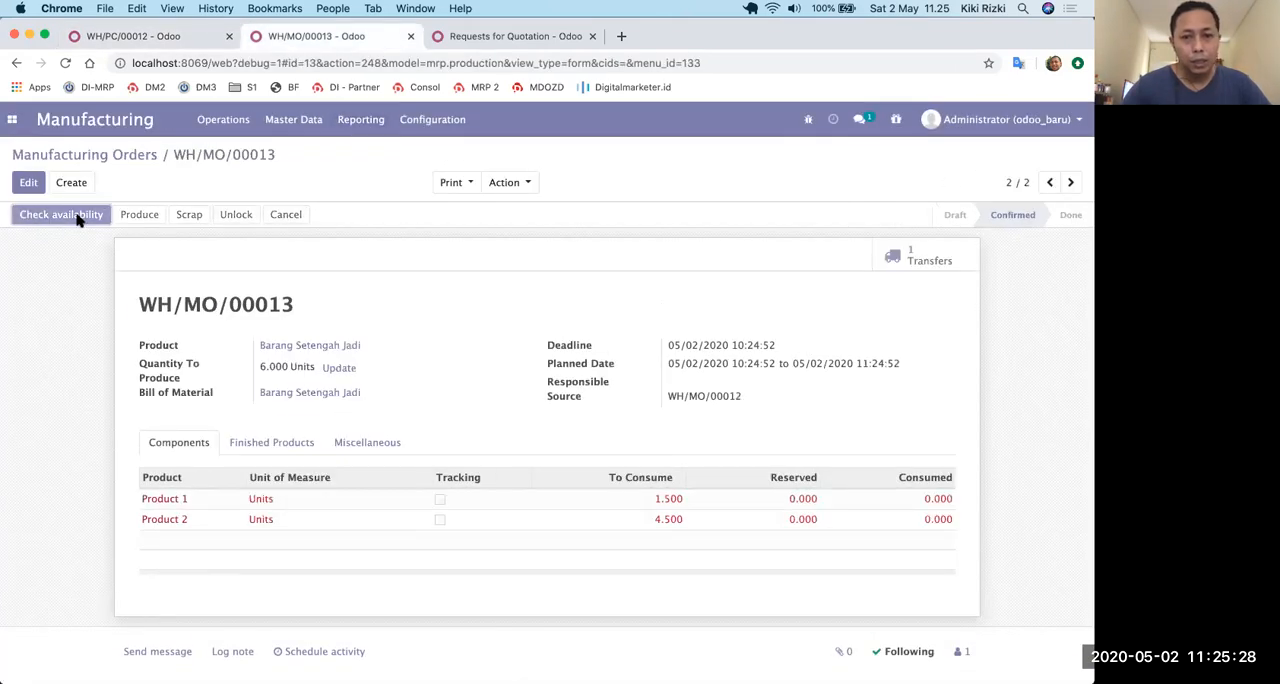
click(62, 215)
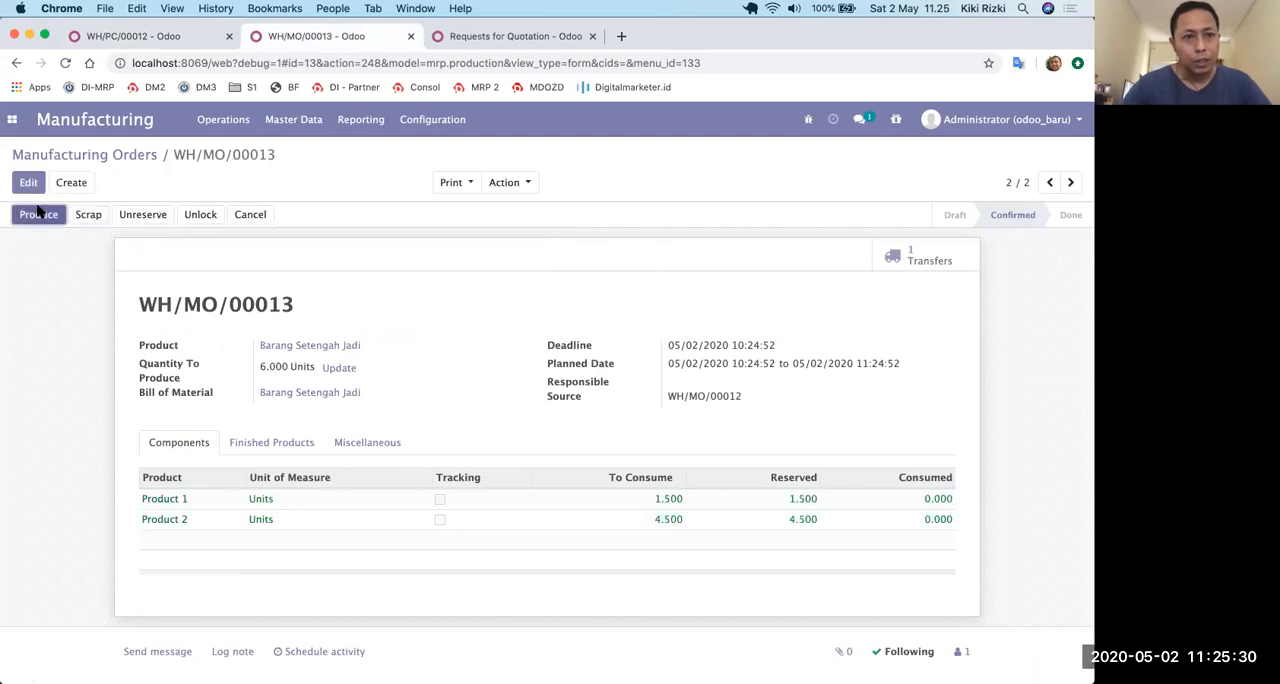
click(38, 213)
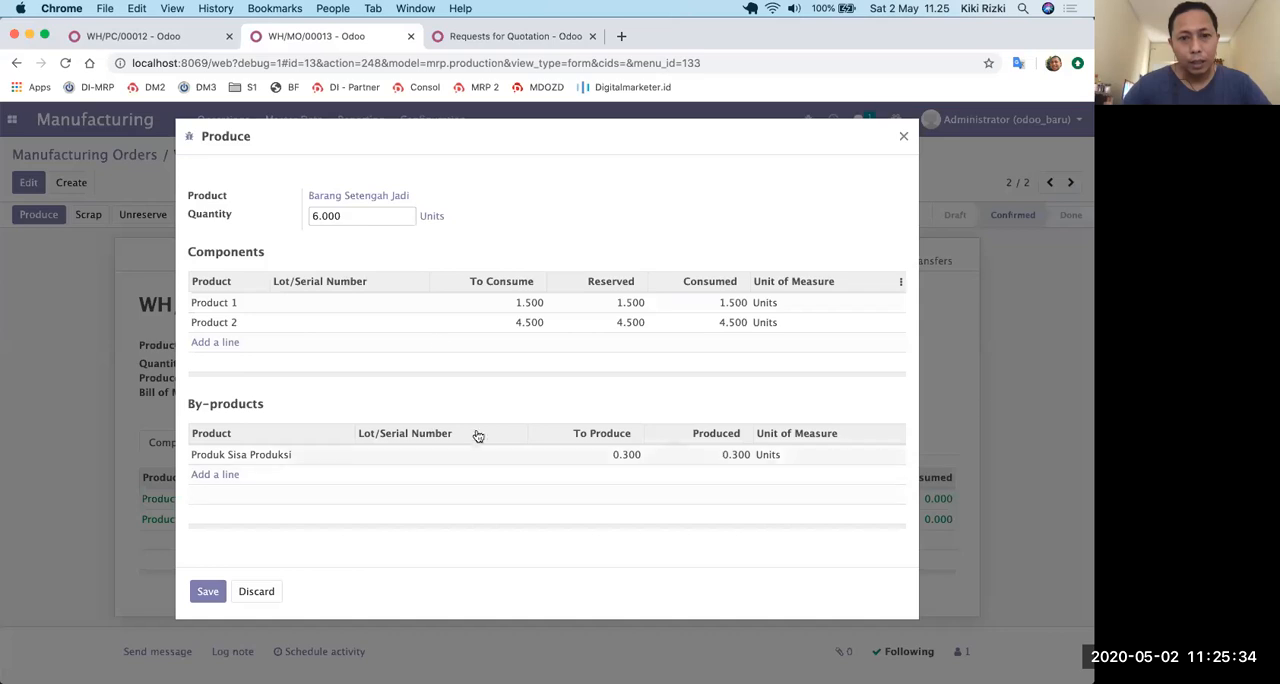
Record production of 6 units with by-product Produk Sisa Produksi in lot MO-00011, and mark WH/MO/00013 as done.
click(446, 460)
click(447, 461)
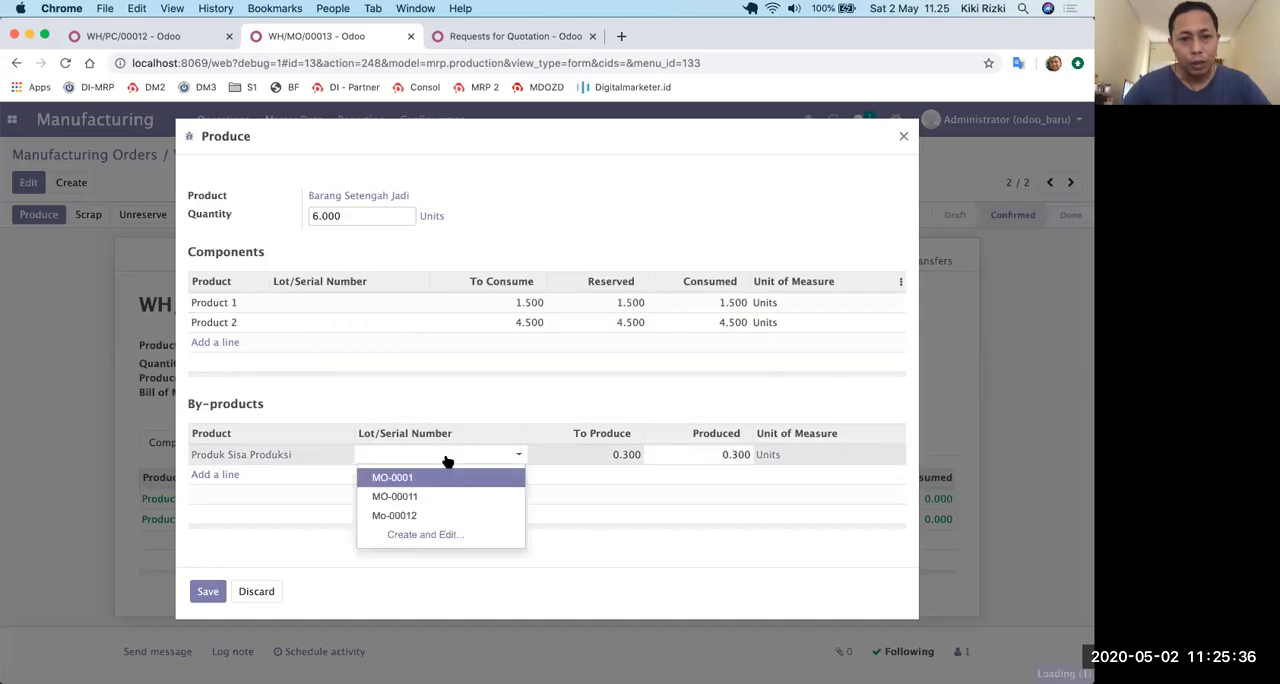
click(441, 496)
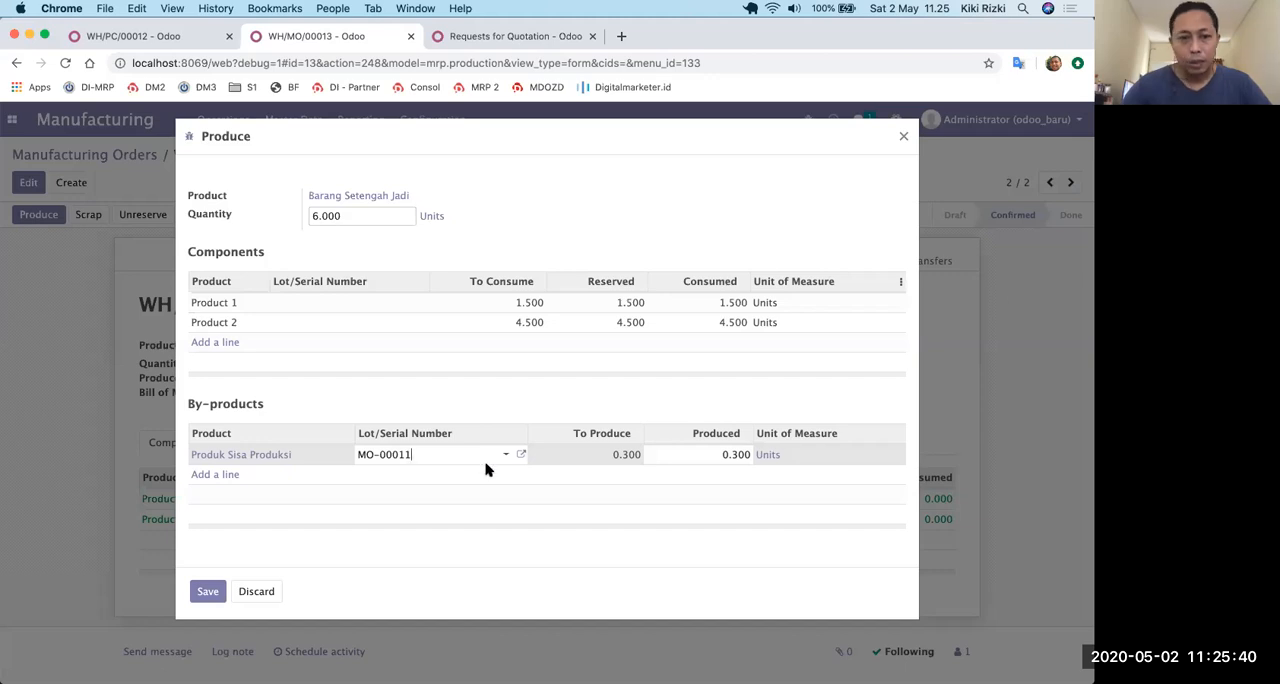
click(207, 592)
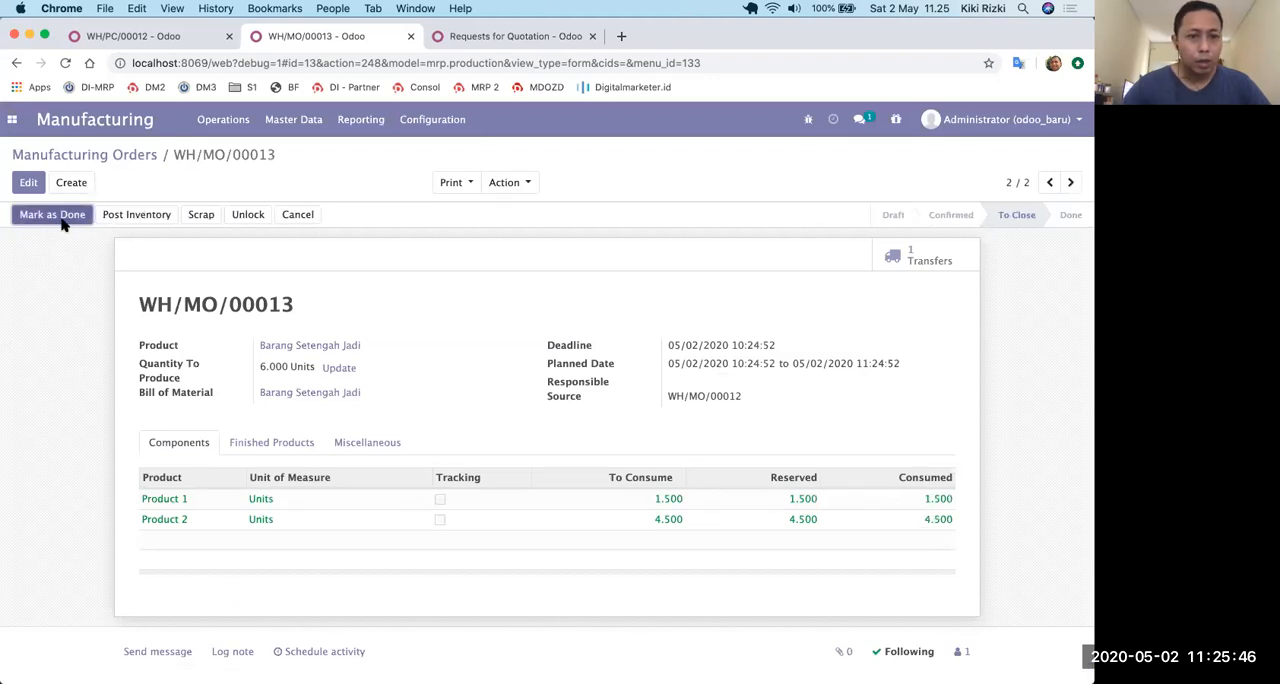
click(62, 218)
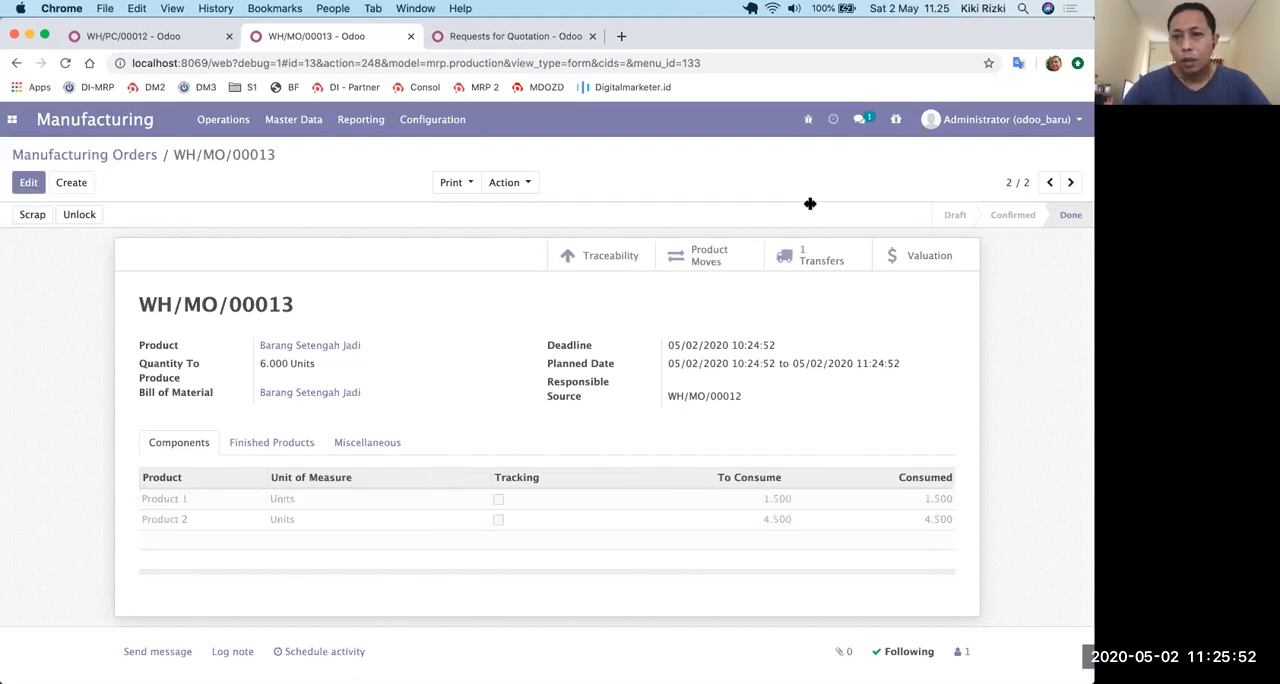
Open manufacturing order WH/MO/00012 and its ready component picking WH/PC/00013 from the inventory overview.
click(120, 156)
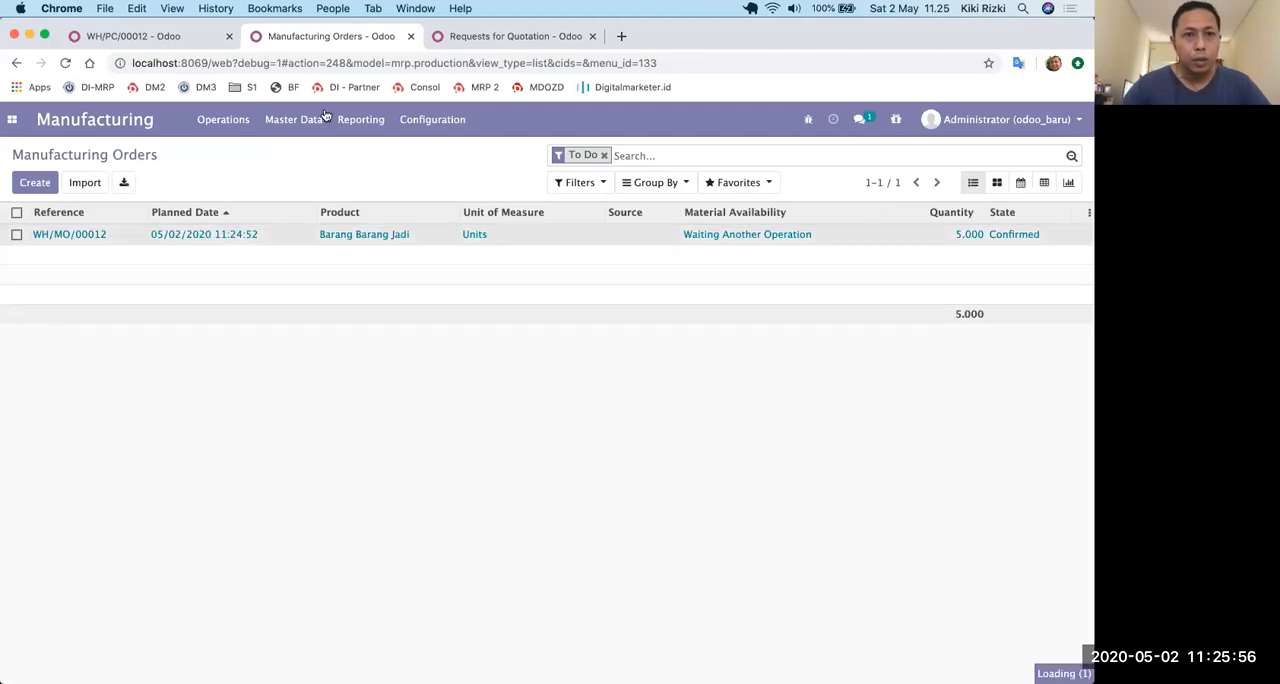
click(160, 36)
click(198, 155)
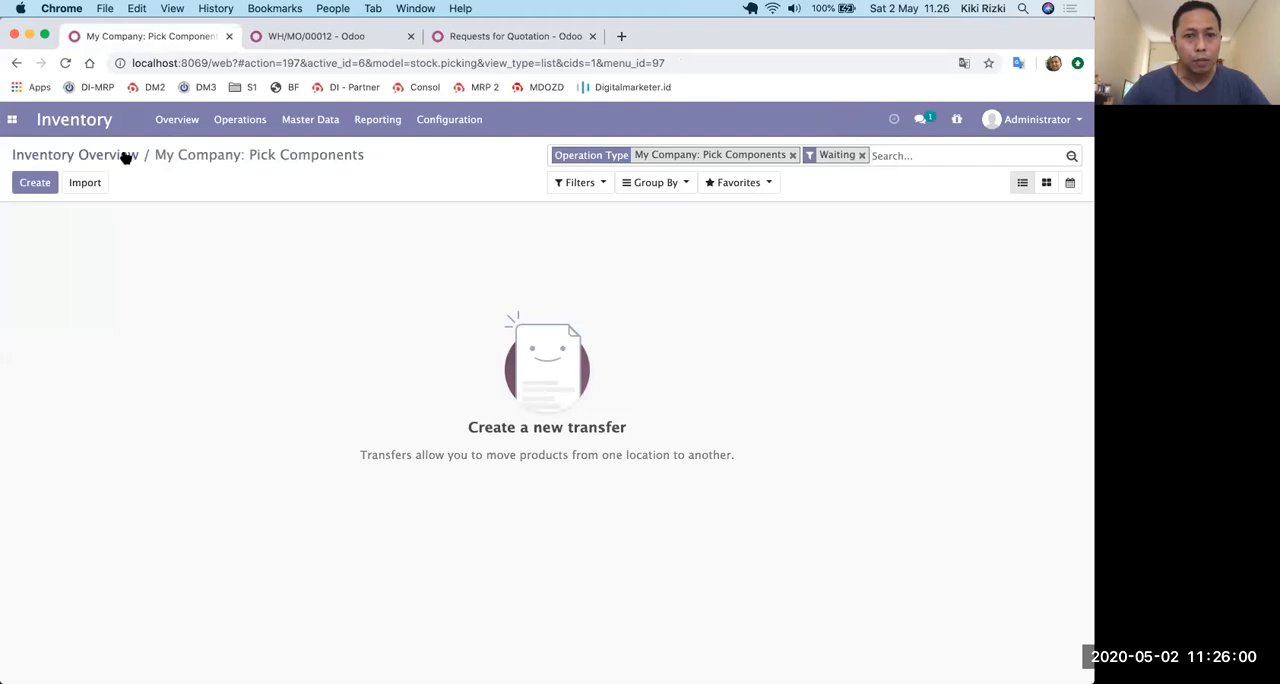
click(126, 156)
click(897, 286)
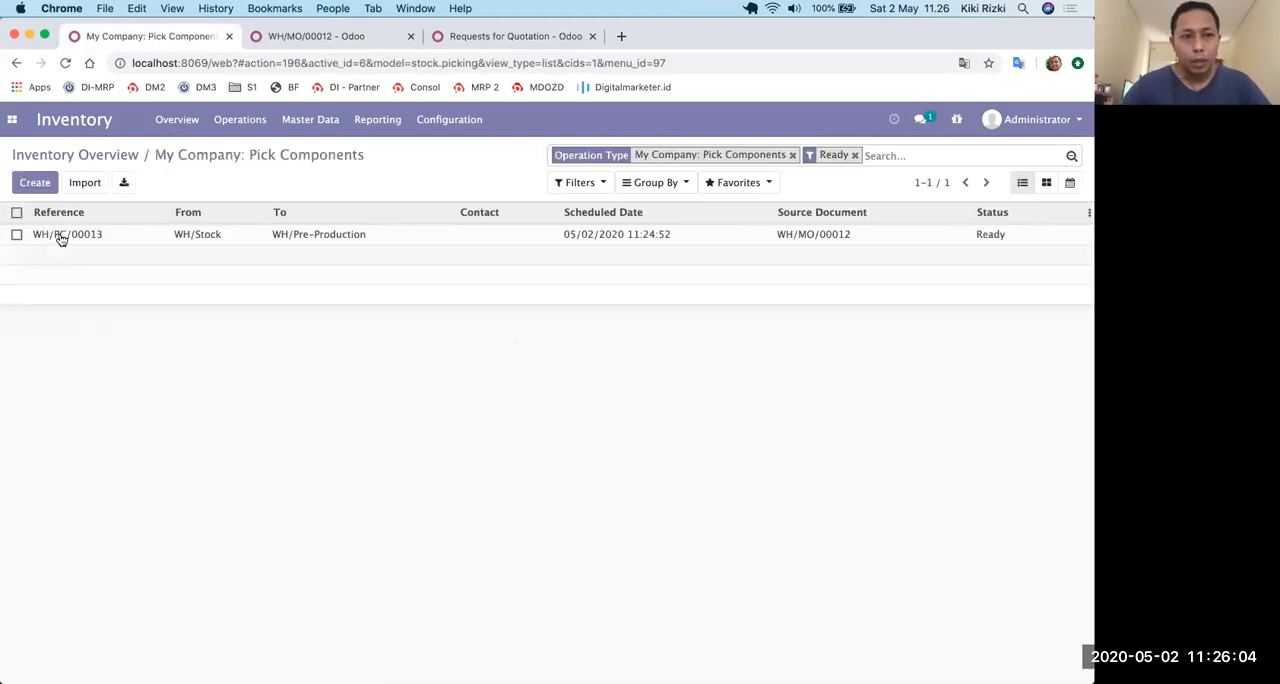
click(62, 236)
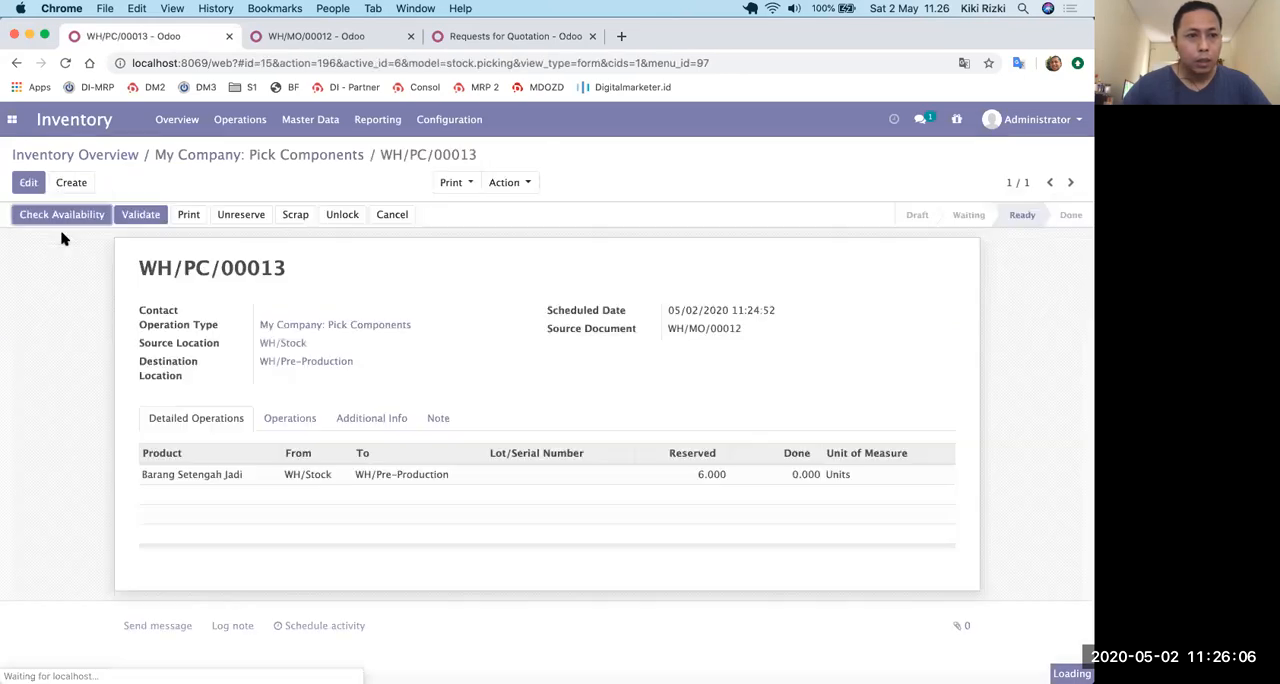
Check availability on picking WH/PC/00013 and validate it as an immediate transfer, creating a backorder for the remaining products.
click(60, 216)
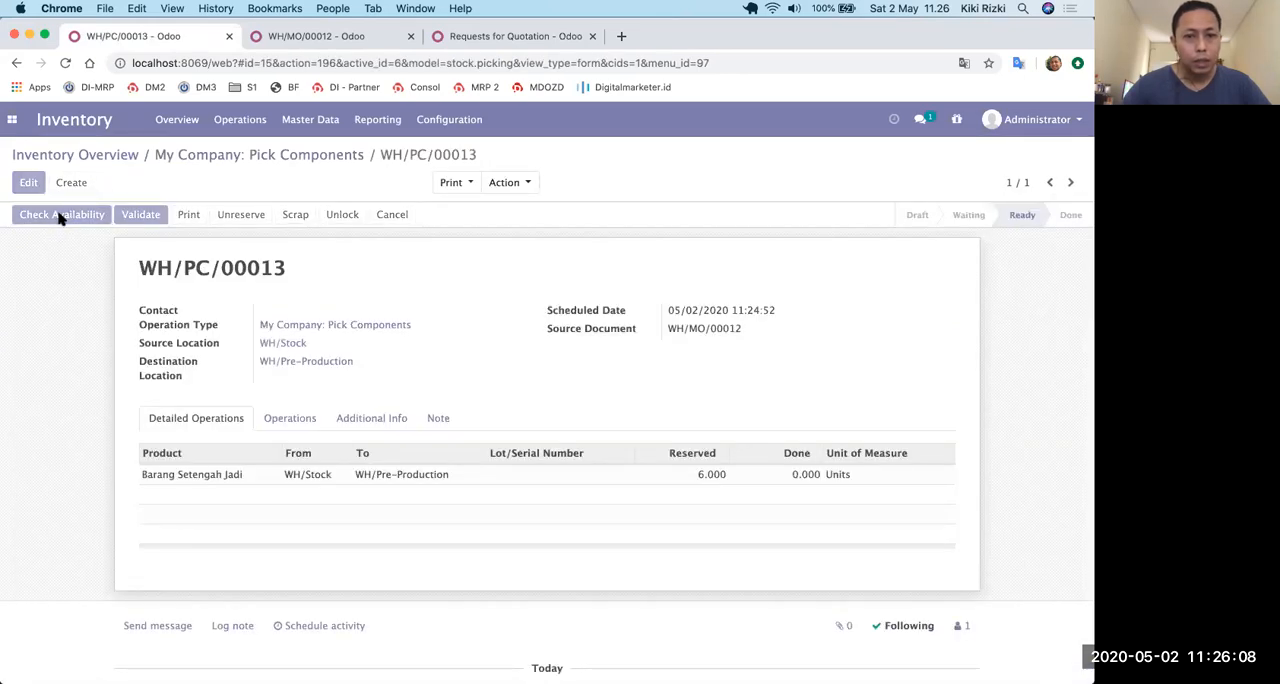
click(139, 215)
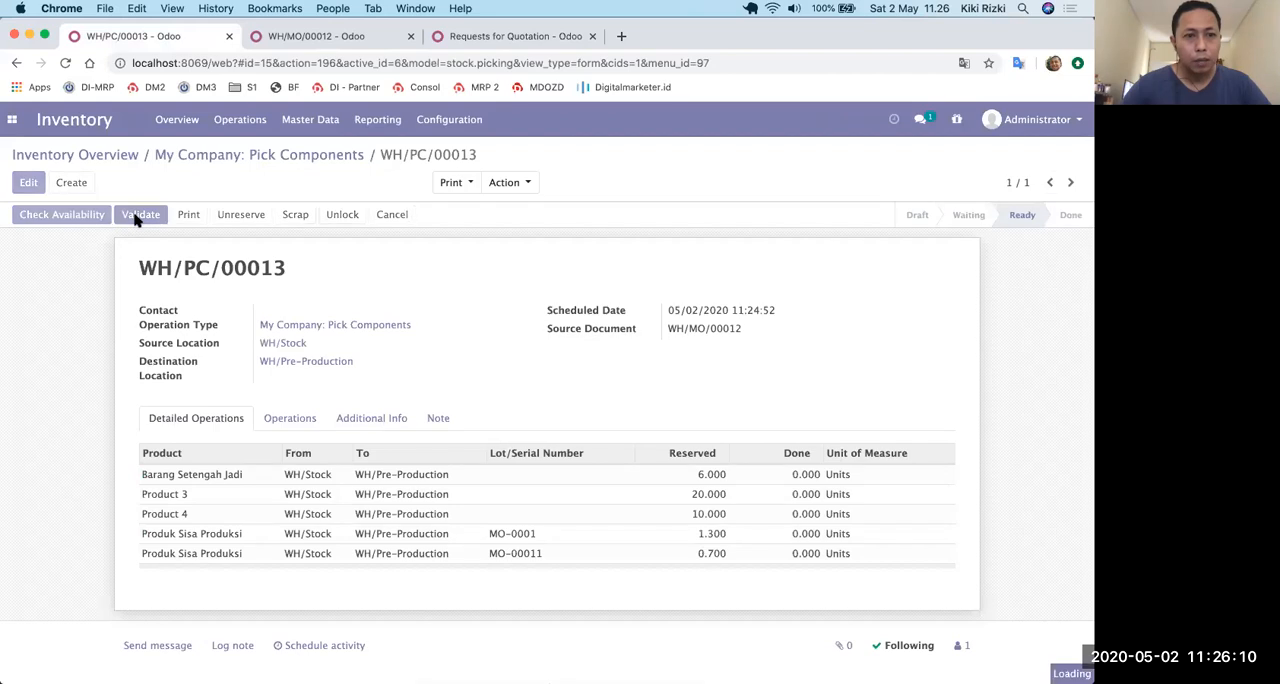
click(203, 262)
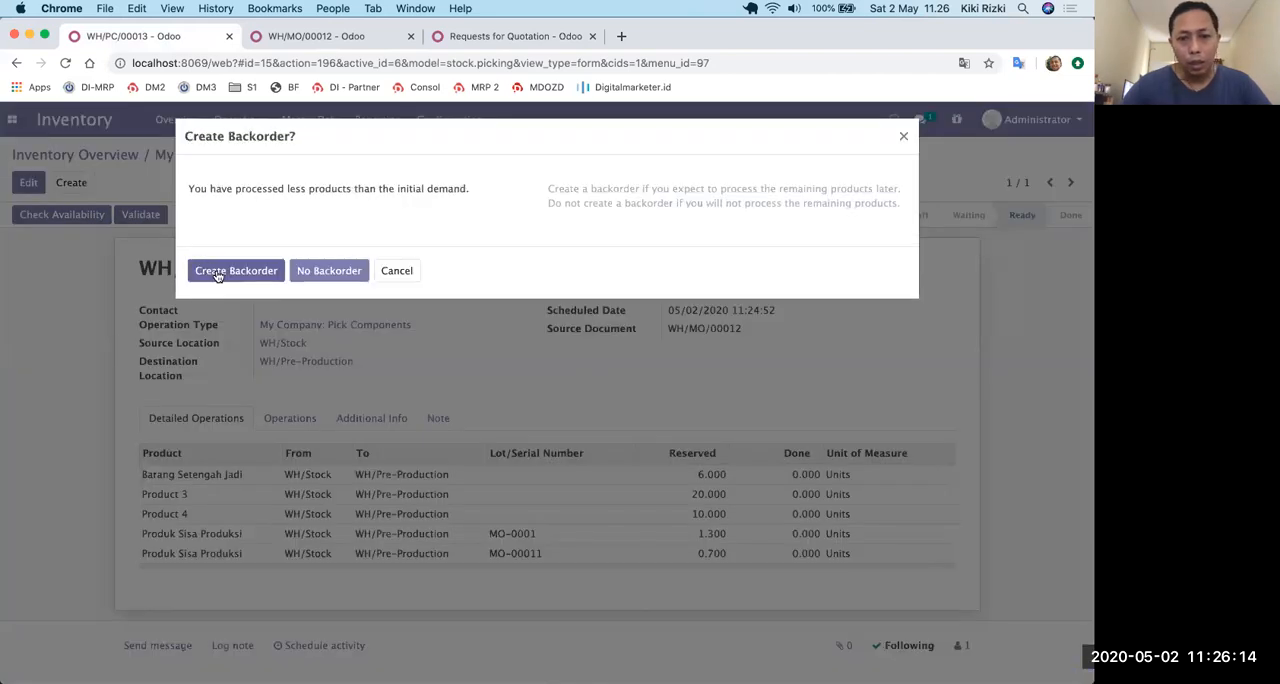
click(217, 273)
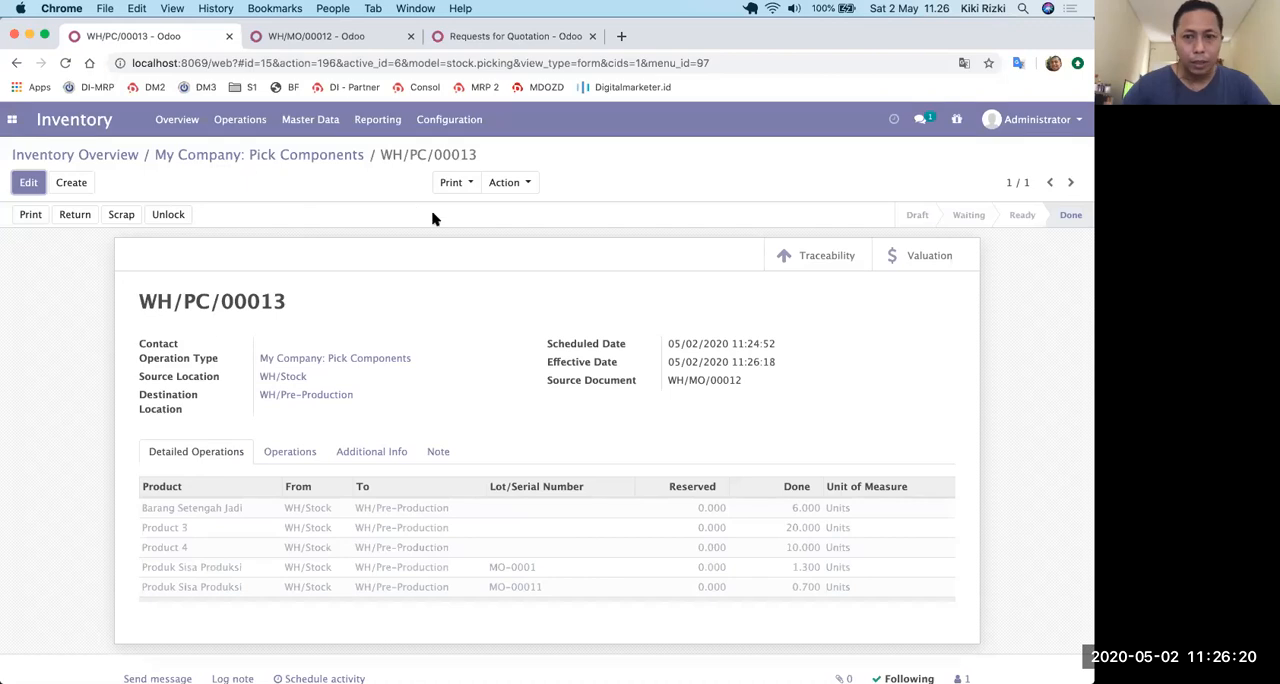
Reserve the components of WH/MO/00012, start recording production of 5 units and generate a new lot number for Barang Barang Jadi.
click(310, 162)
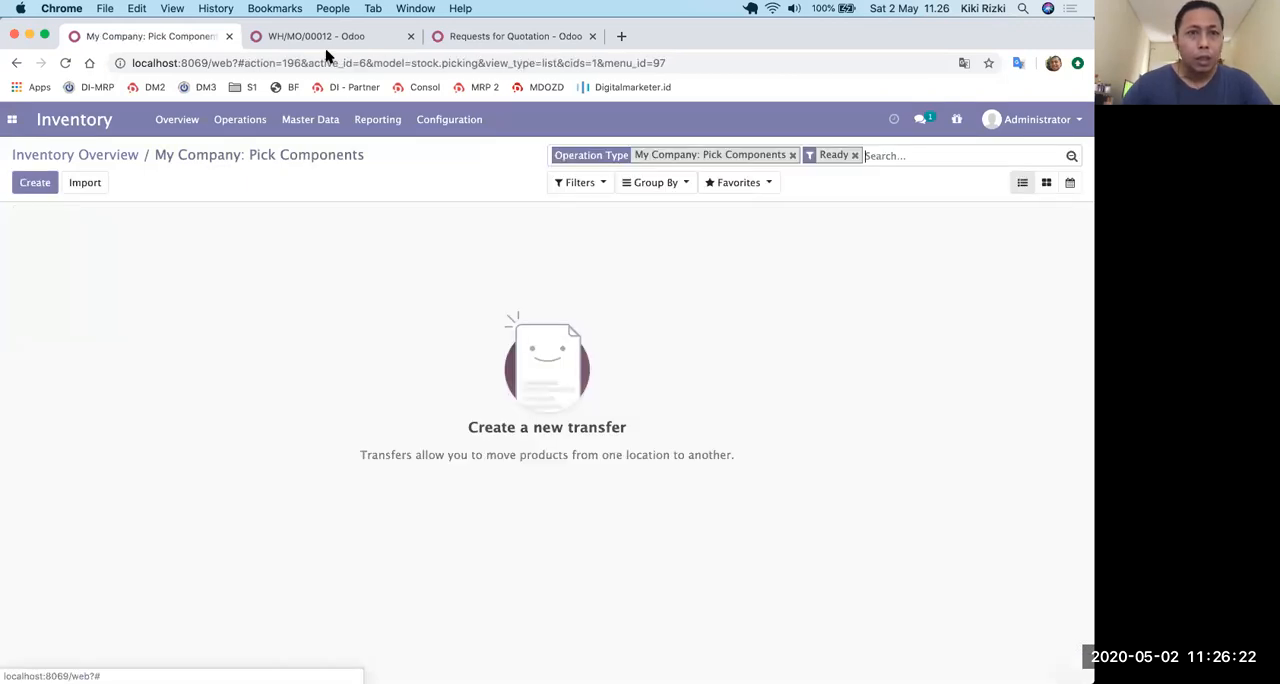
click(343, 38)
click(70, 215)
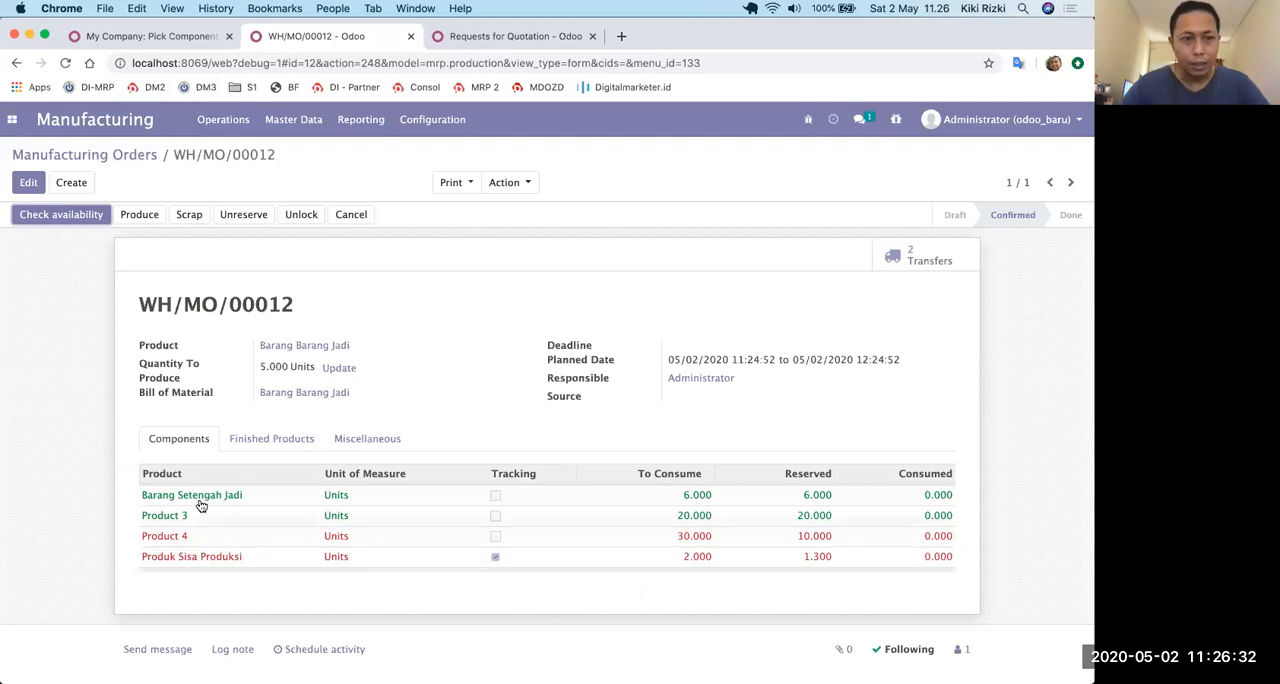
click(140, 214)
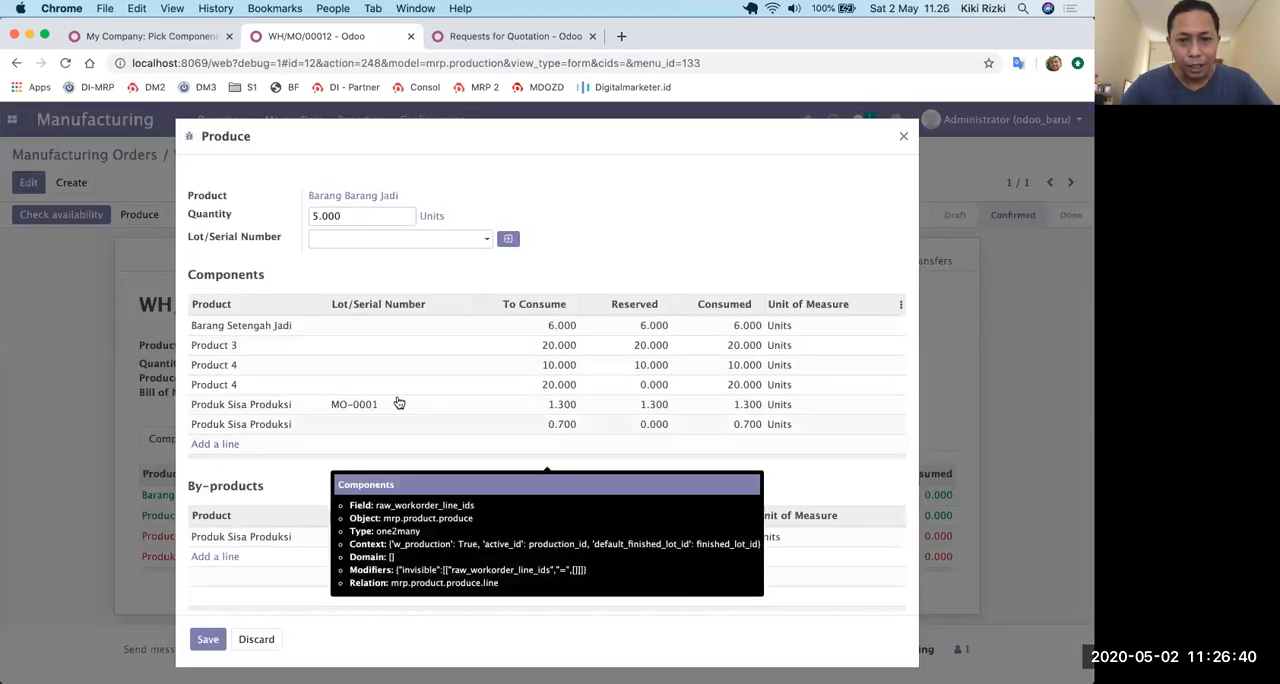
click(510, 240)
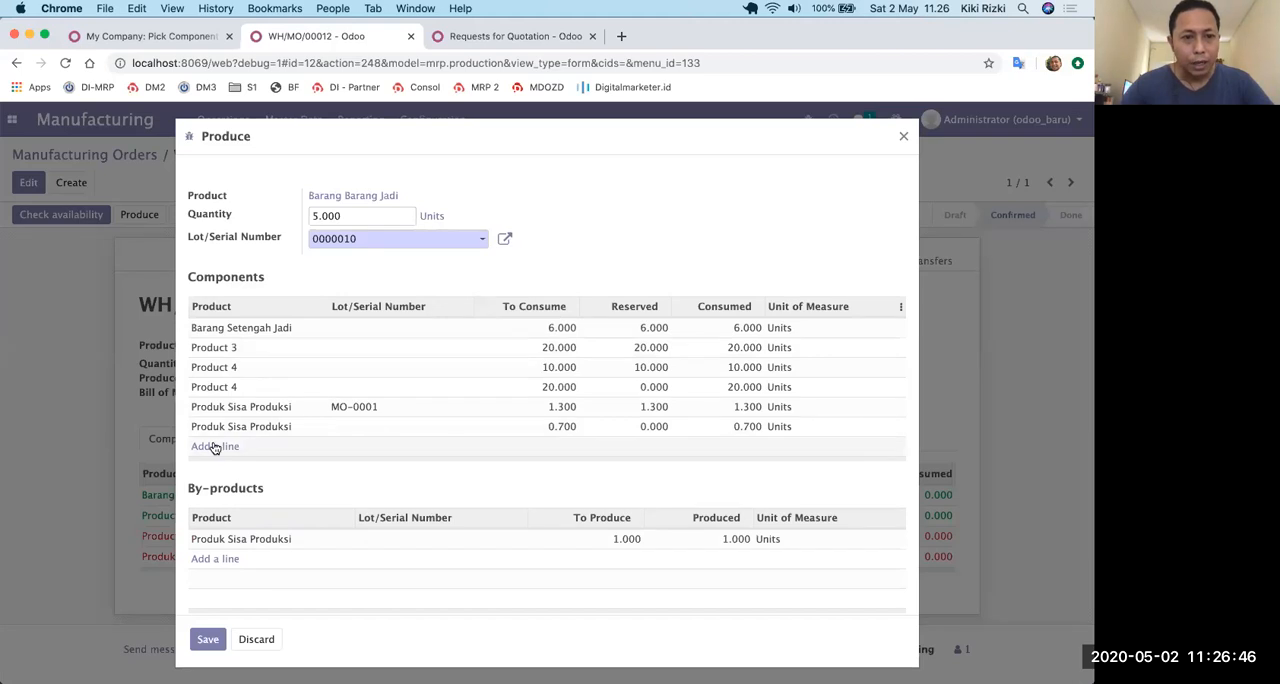
Remove the default filter from the inventory product list and open the labour product.
click(150, 38)
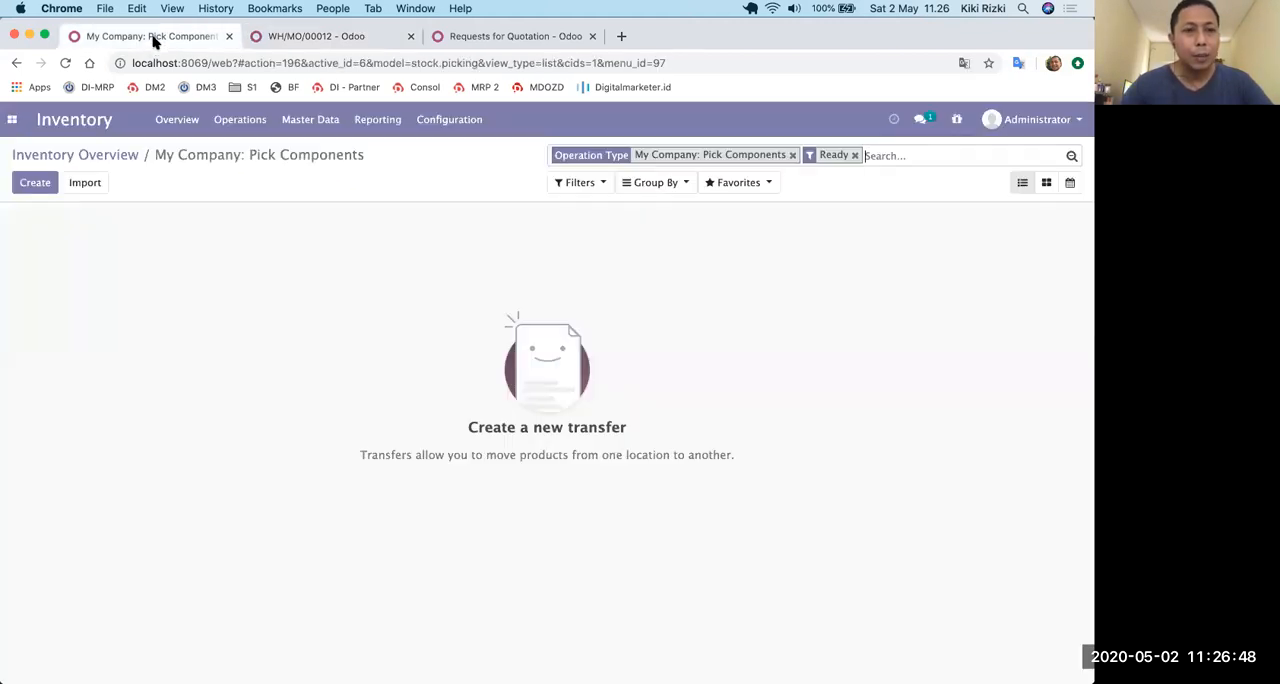
click(242, 121)
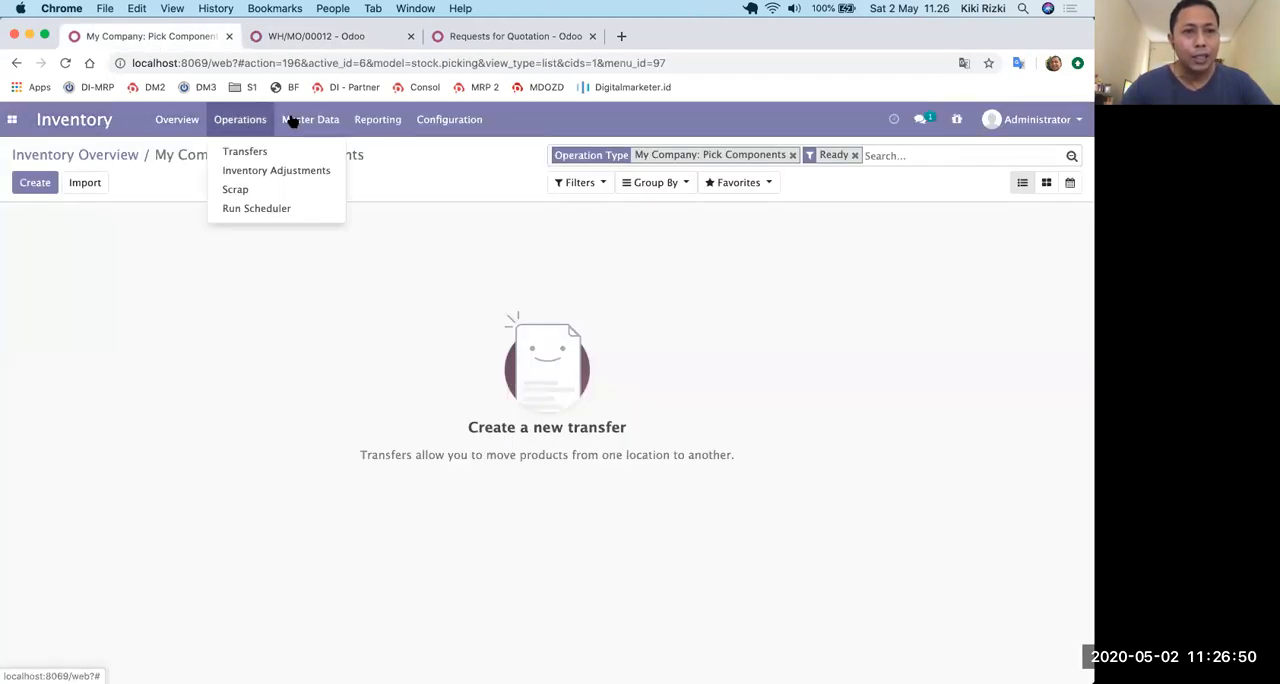
mouse_move(290, 119)
click(311, 151)
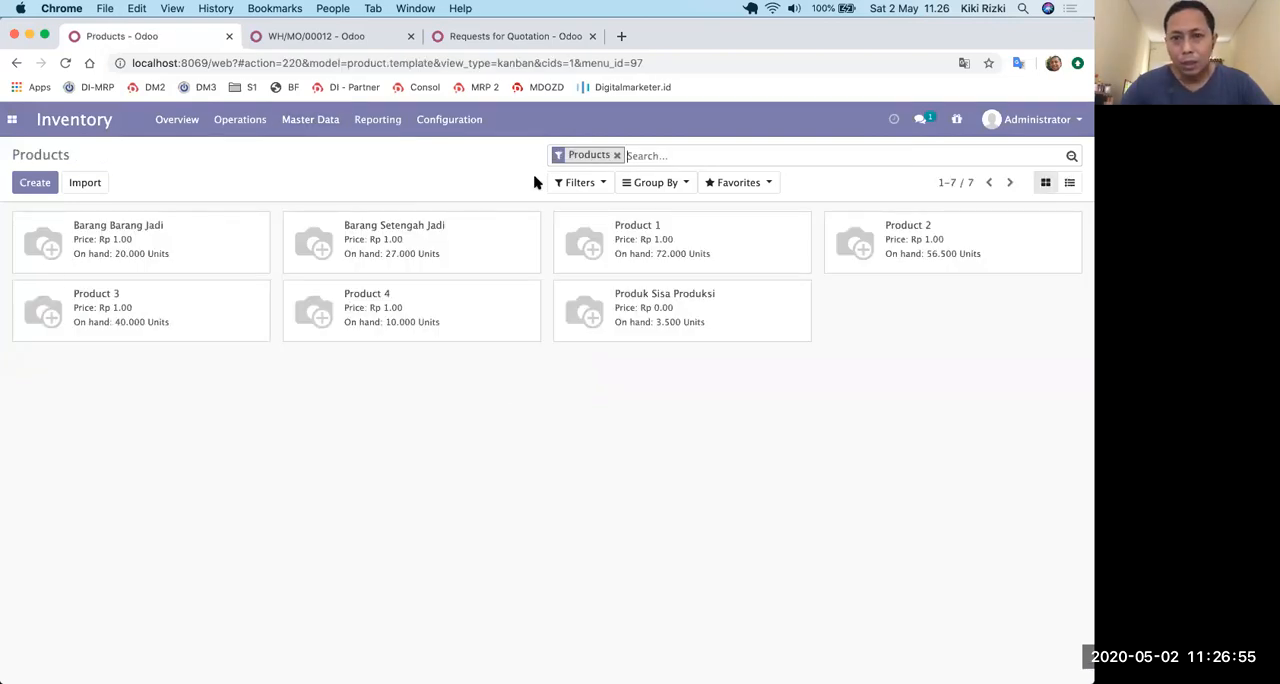
click(617, 155)
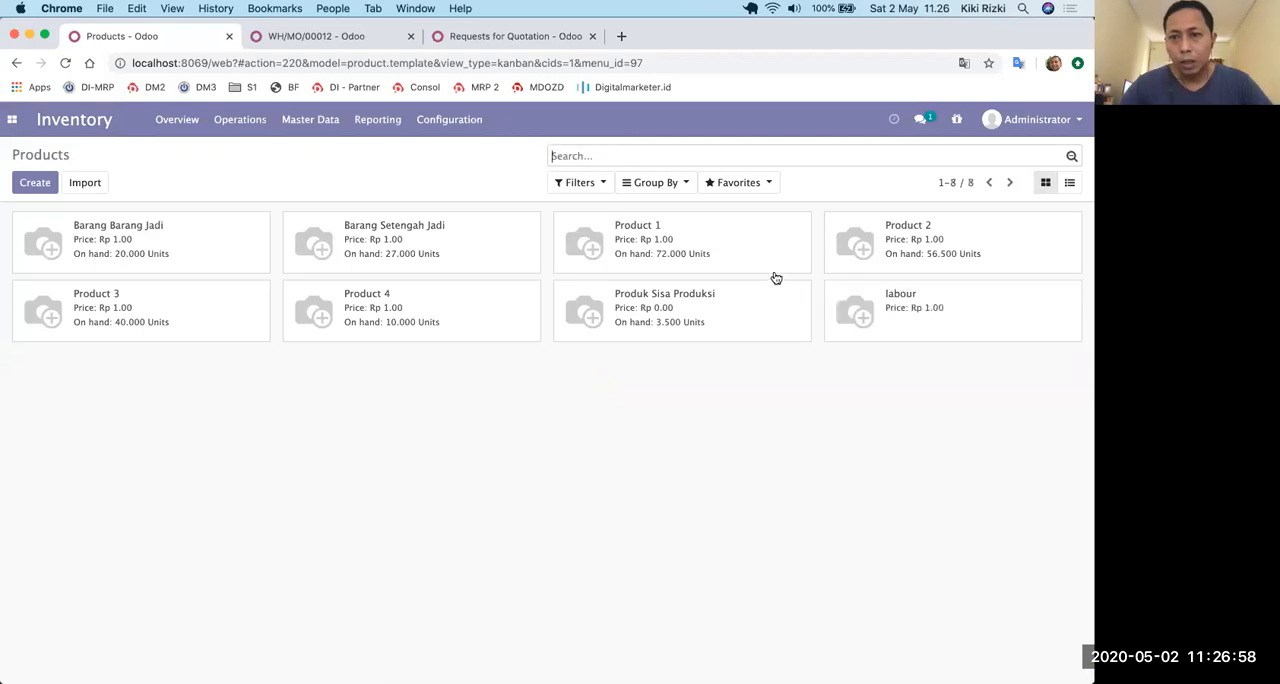
click(903, 314)
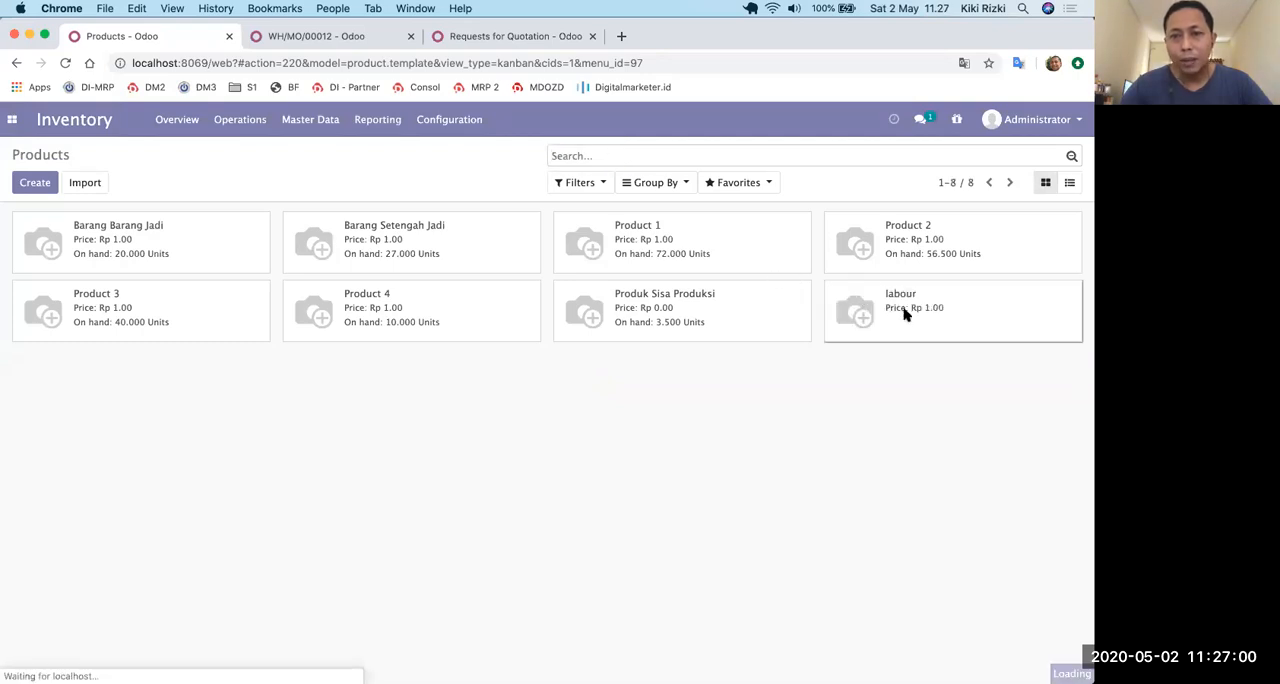
Edit the labour product and set its product category to Produk Sisa Produksi.
click(22, 186)
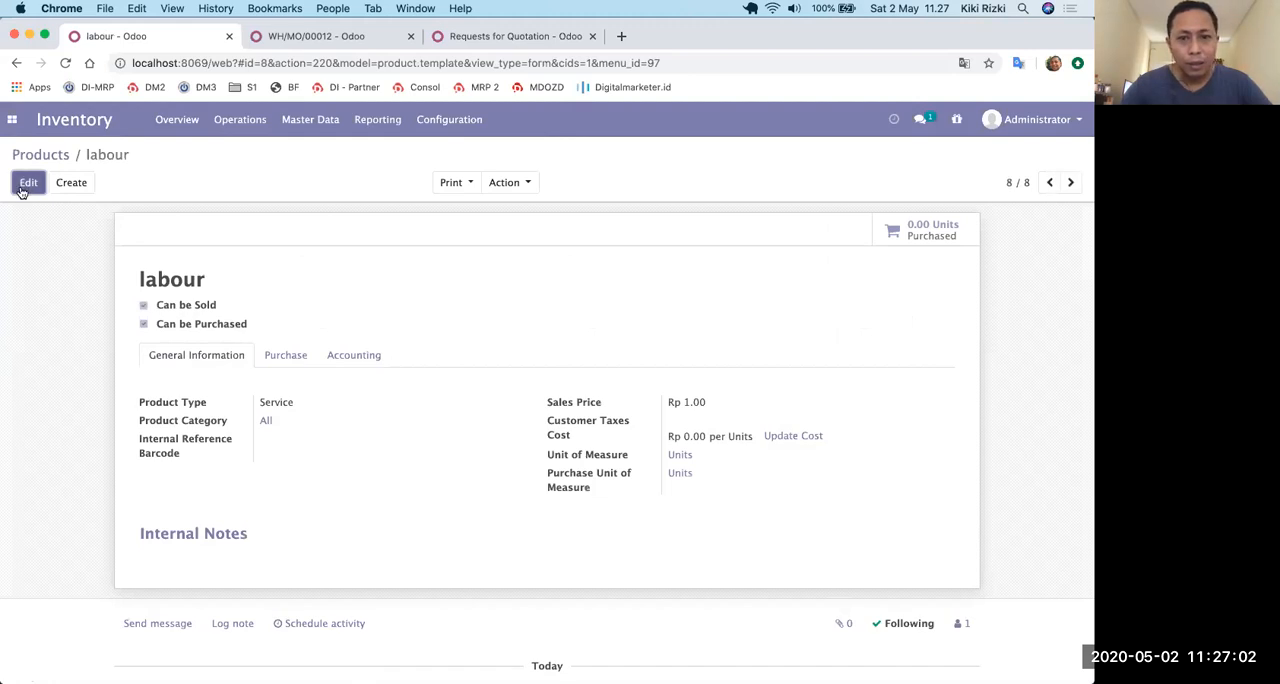
click(306, 448)
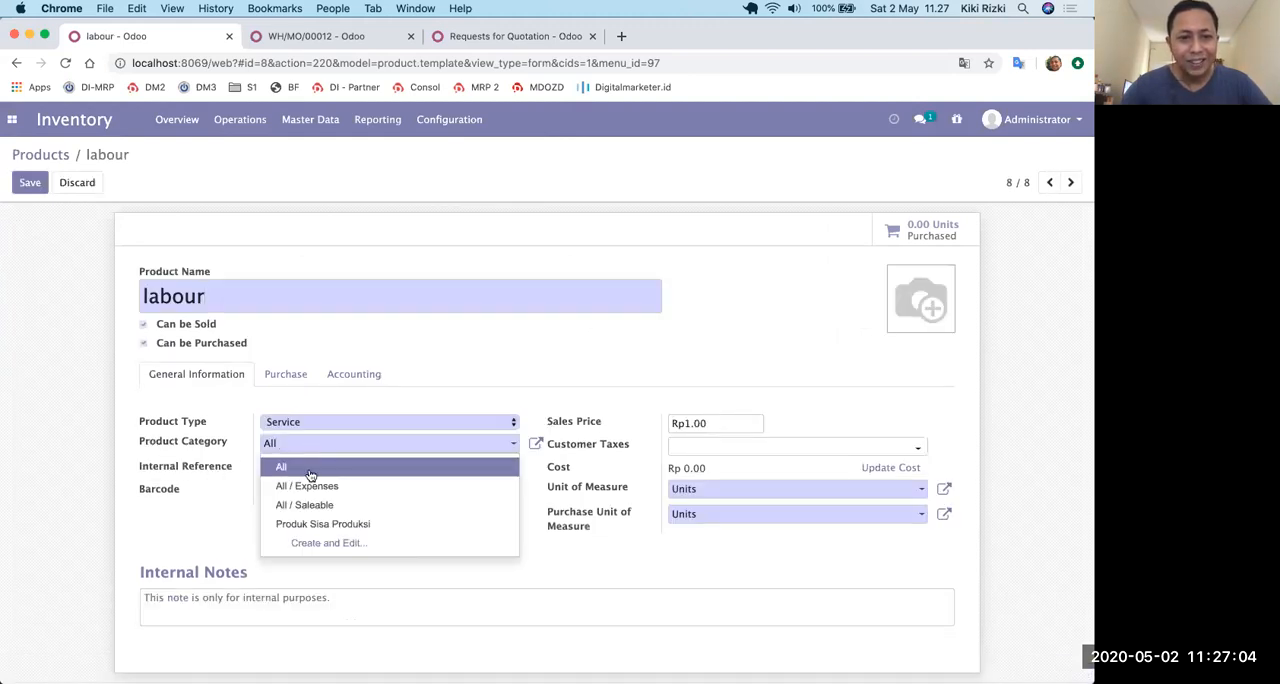
click(320, 524)
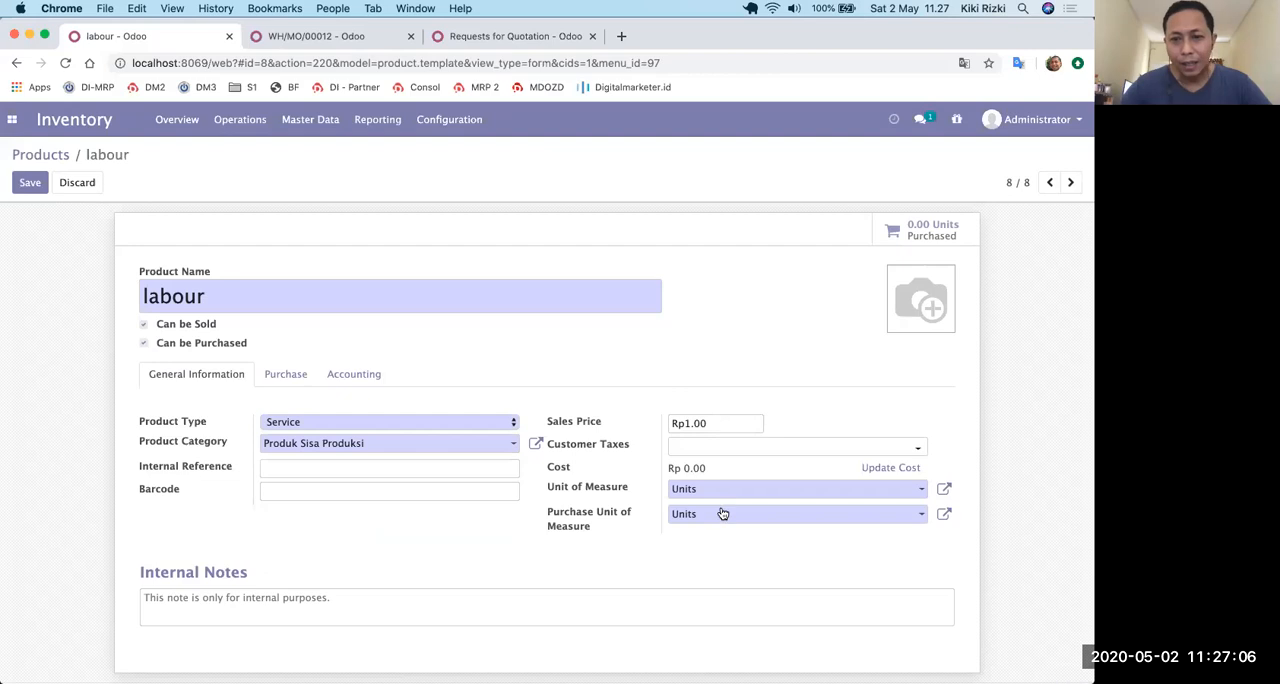
Try to update the labour product's cost to 20000 and browse the counter-part accounts.
click(892, 468)
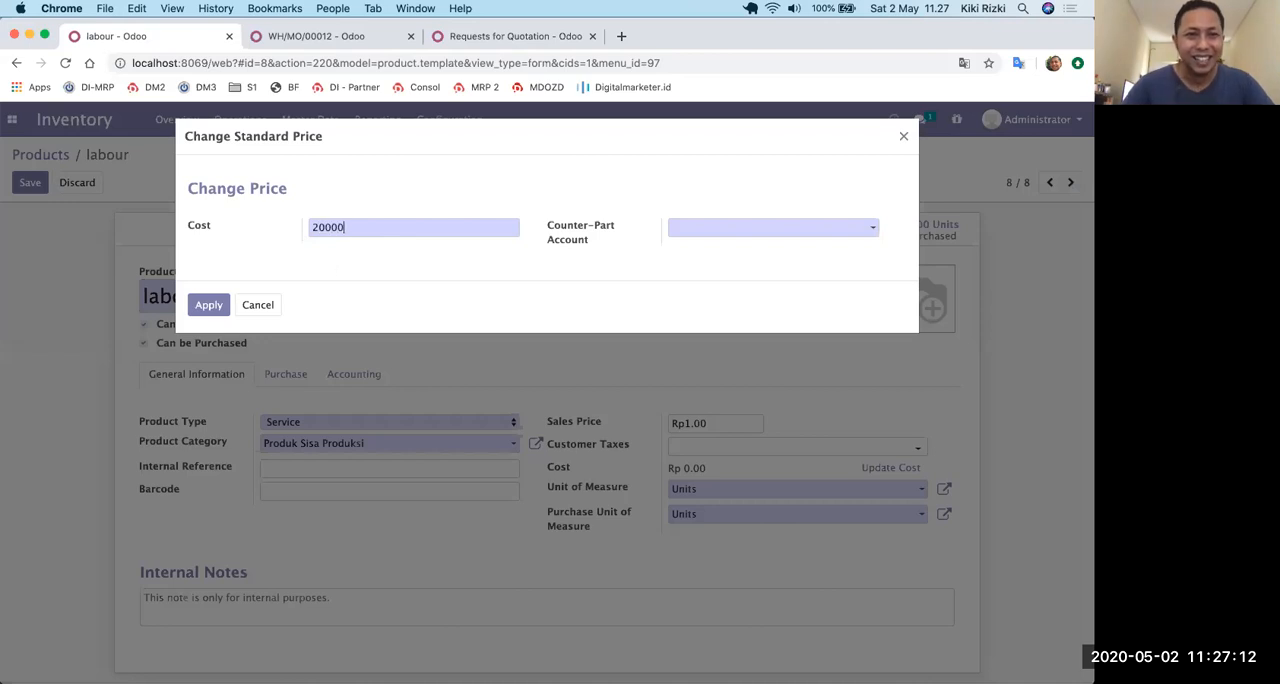
click(207, 303)
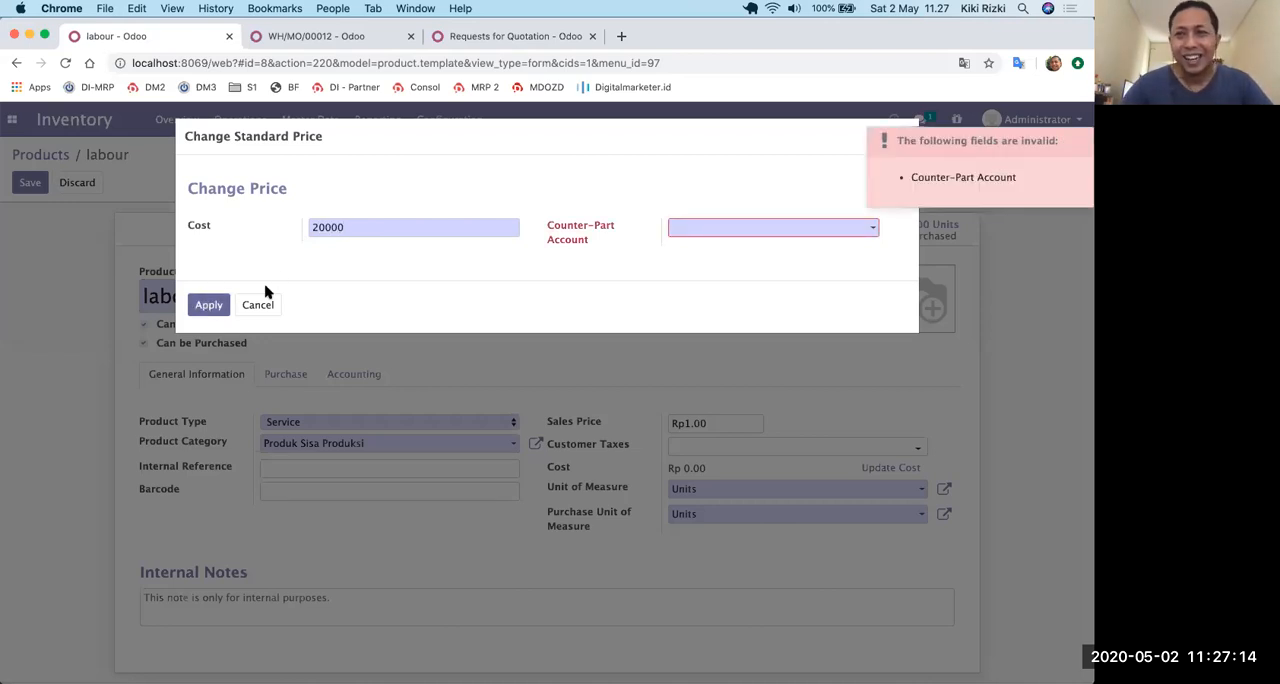
click(746, 236)
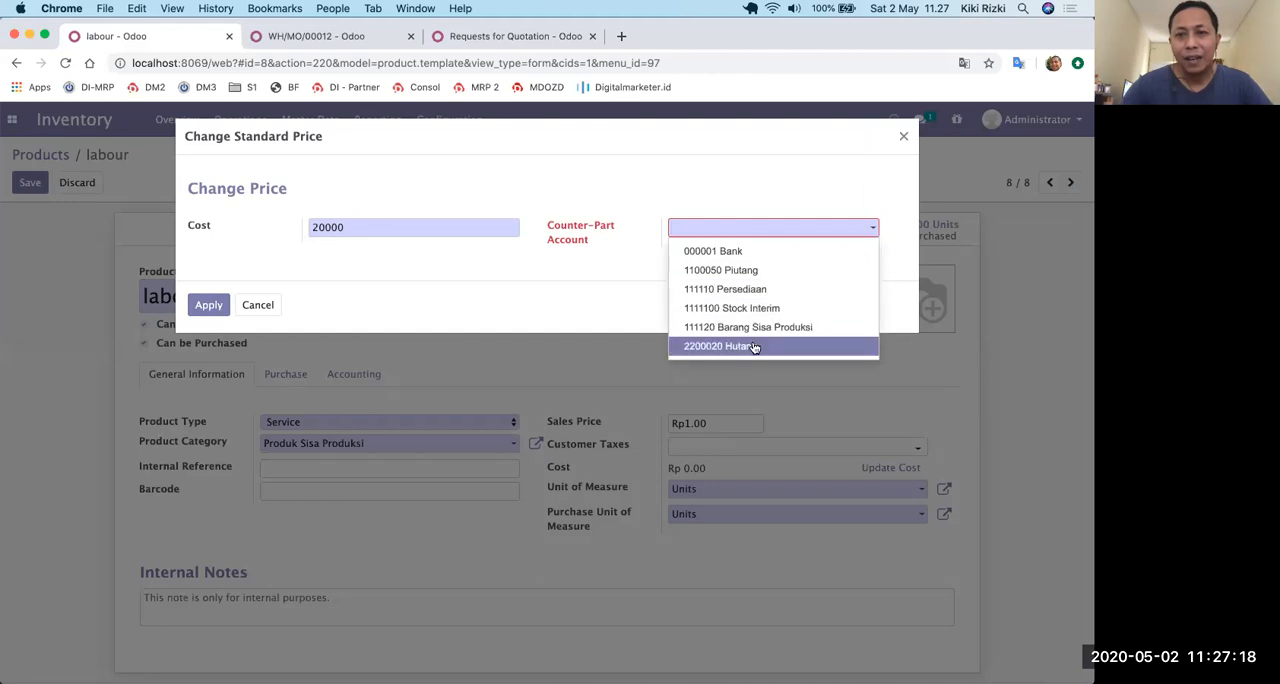
click(437, 156)
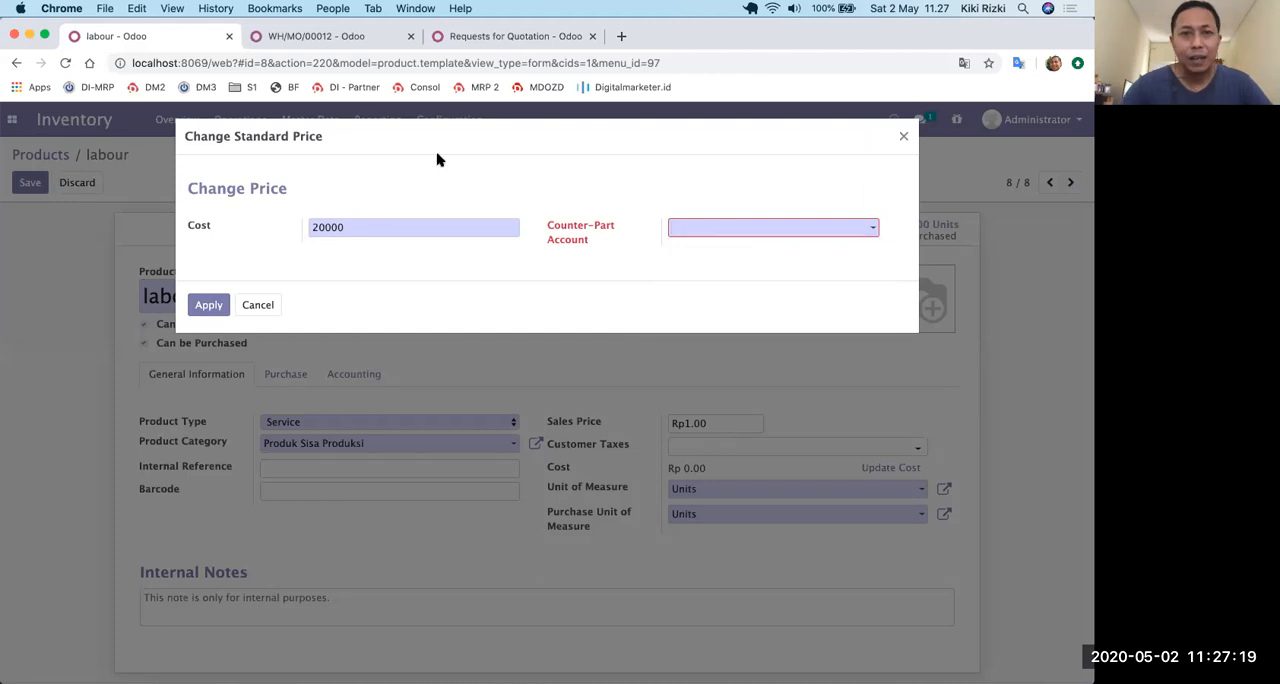
Add a component line to the production record of WH/MO/00012 and search for the product "lab".
click(343, 38)
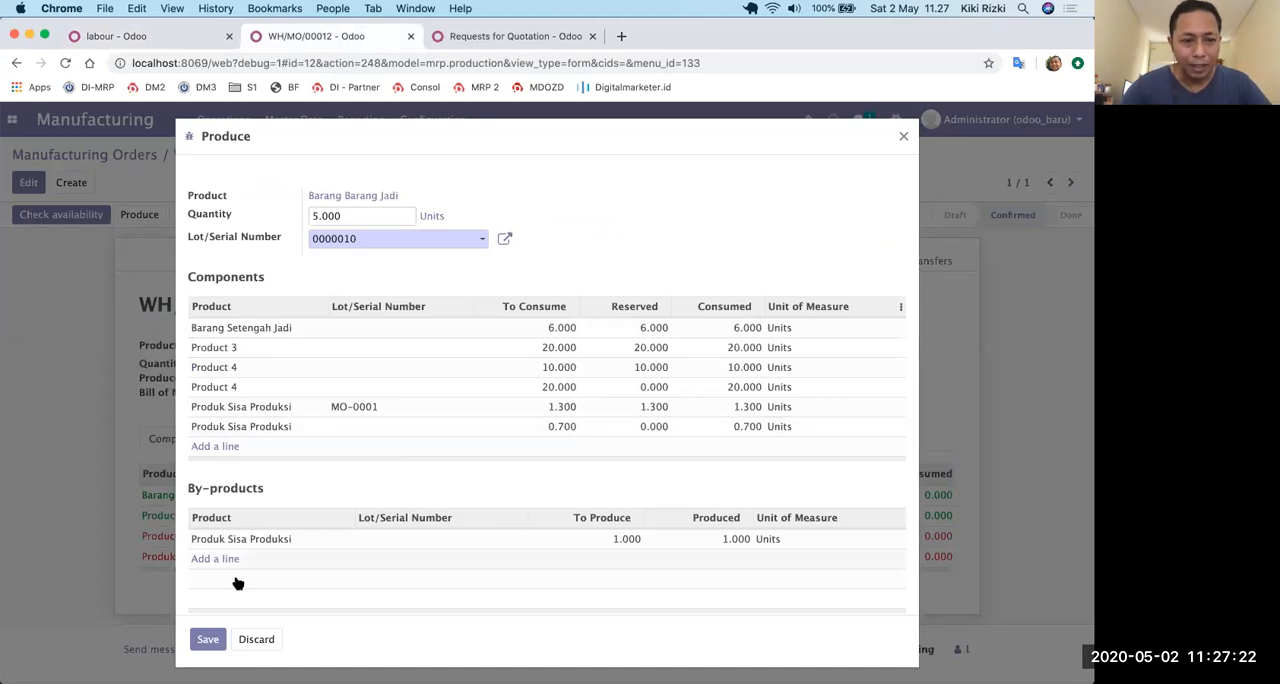
click(214, 448)
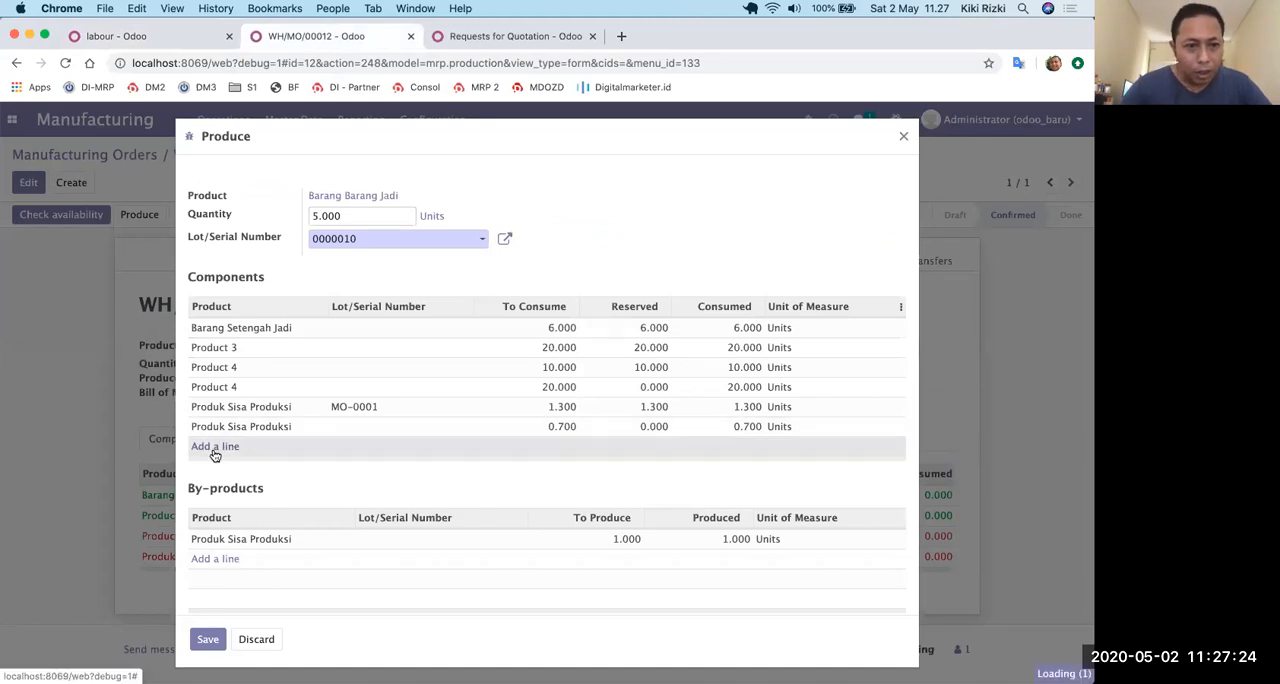
click(214, 450)
text(lab)
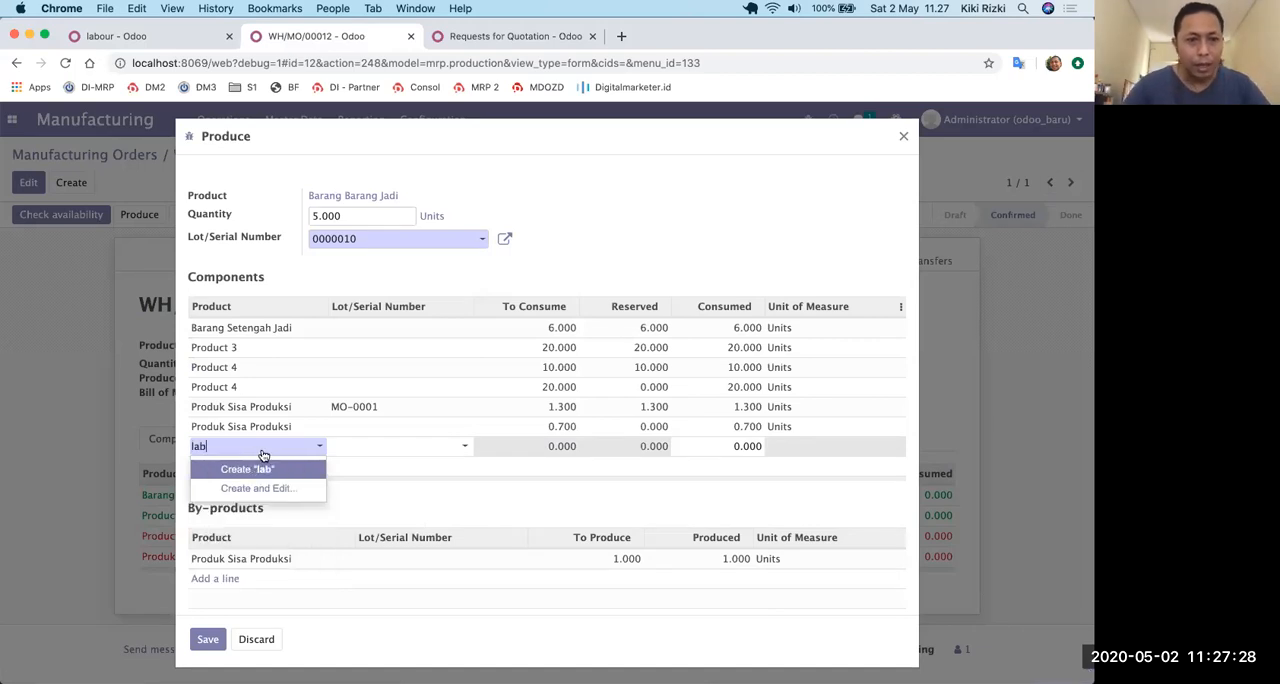